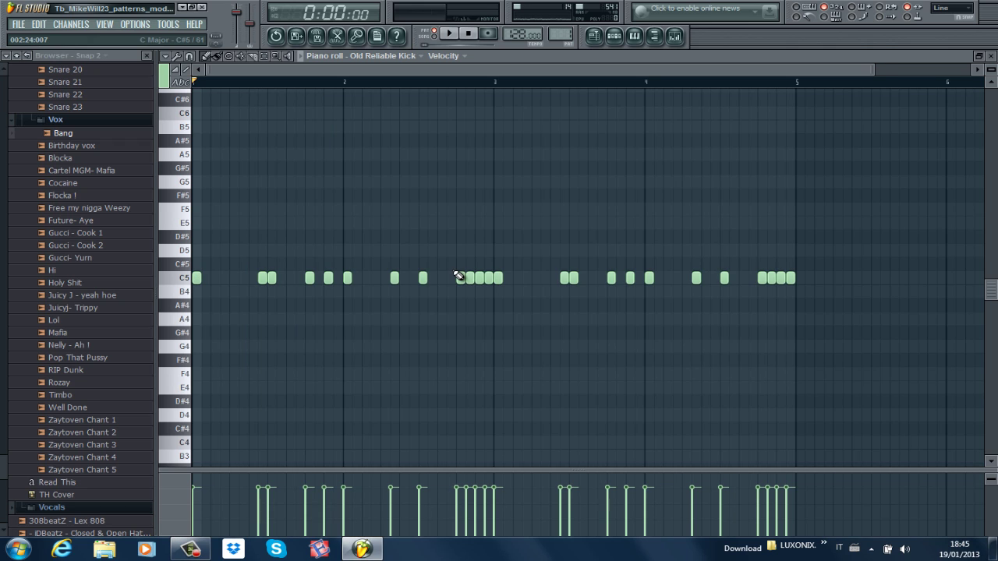
click(191, 550)
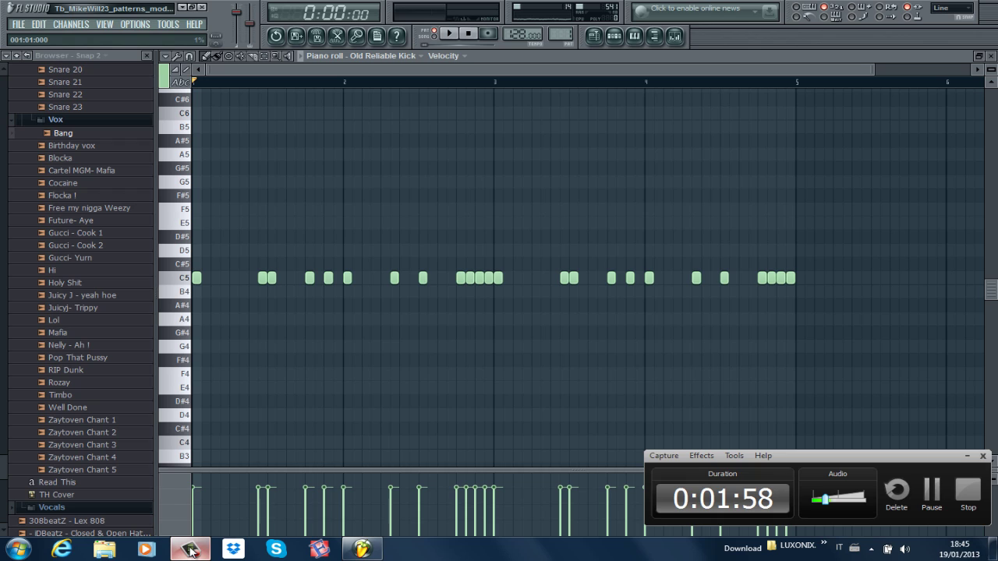
click(191, 550)
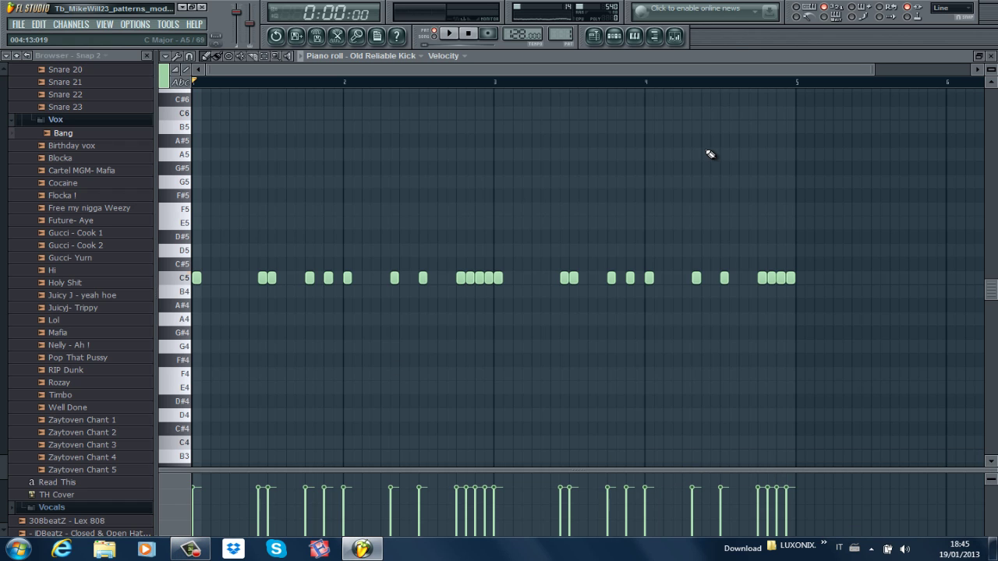
Play the Old Reliable Kick pattern with its full four bars in view, then leave the piano roll
key(space)
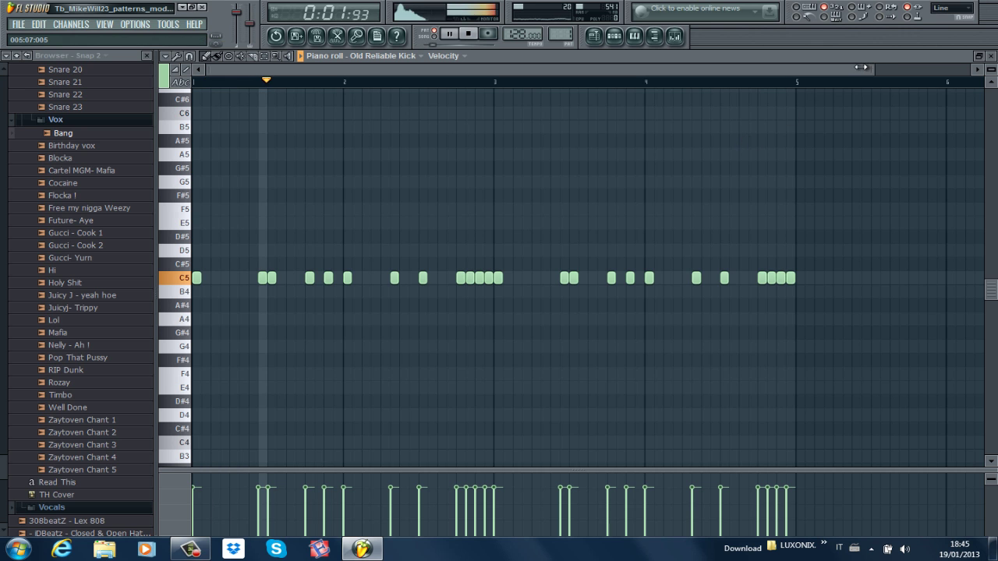
drag(862, 67, 725, 67)
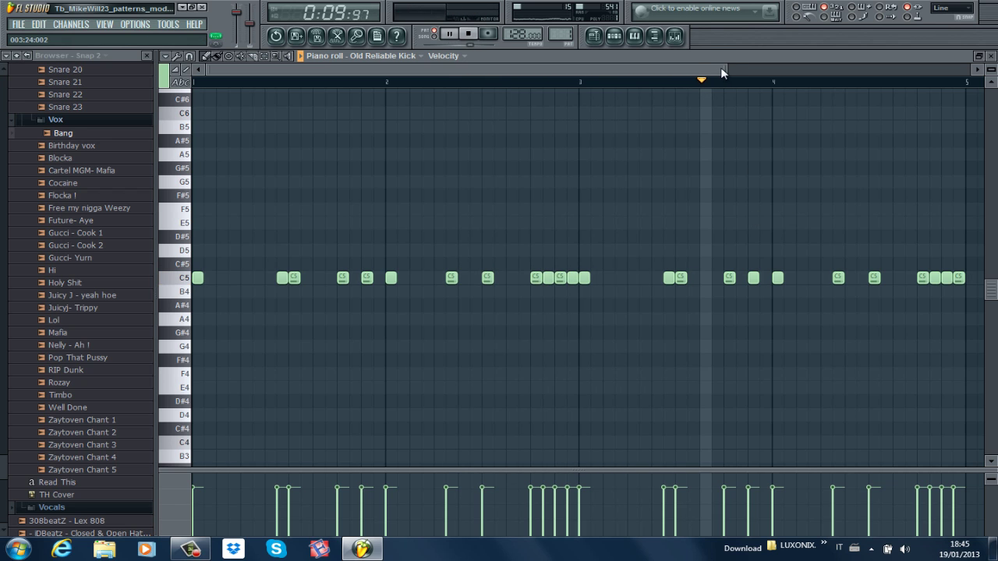
drag(721, 73, 795, 72)
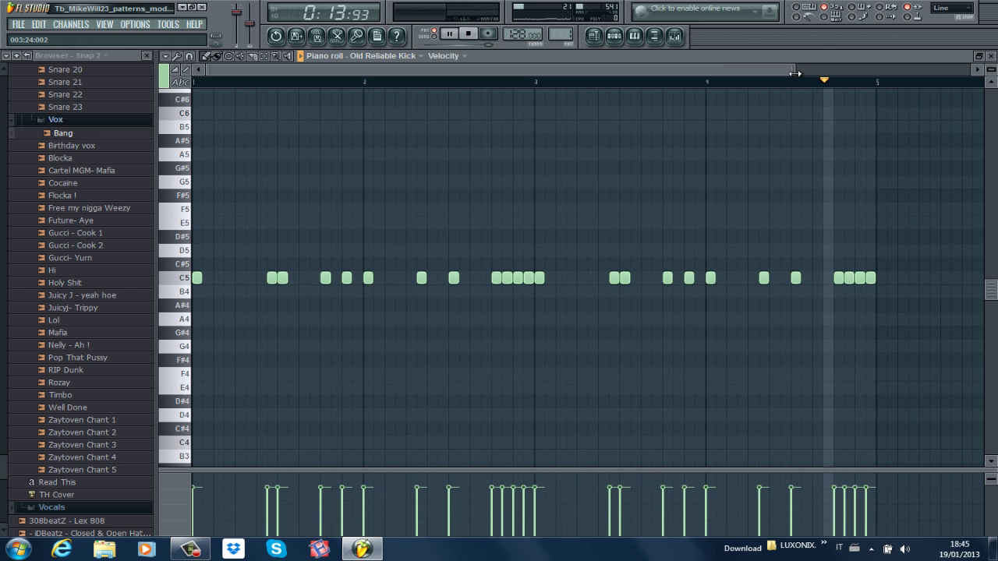
key(space)
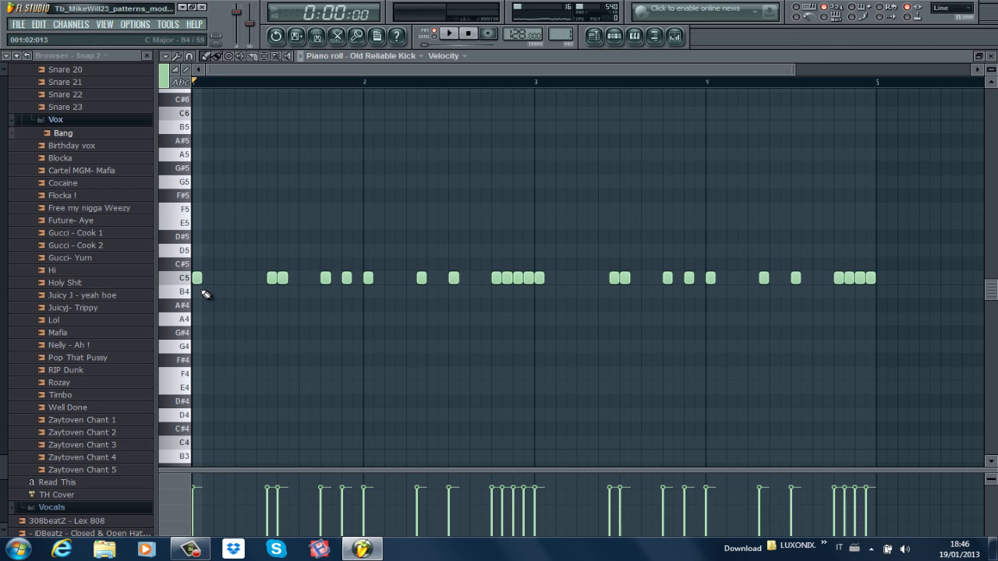
click(992, 57)
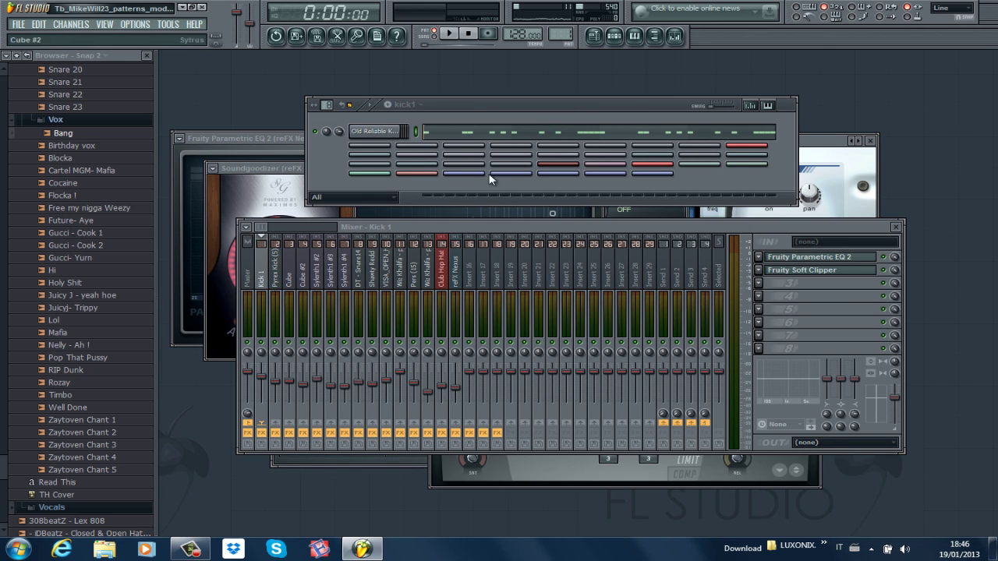
Play the kick pattern while examining the Fruity Parametric EQ 2 curve on the Kick 1 mixer track
key(space)
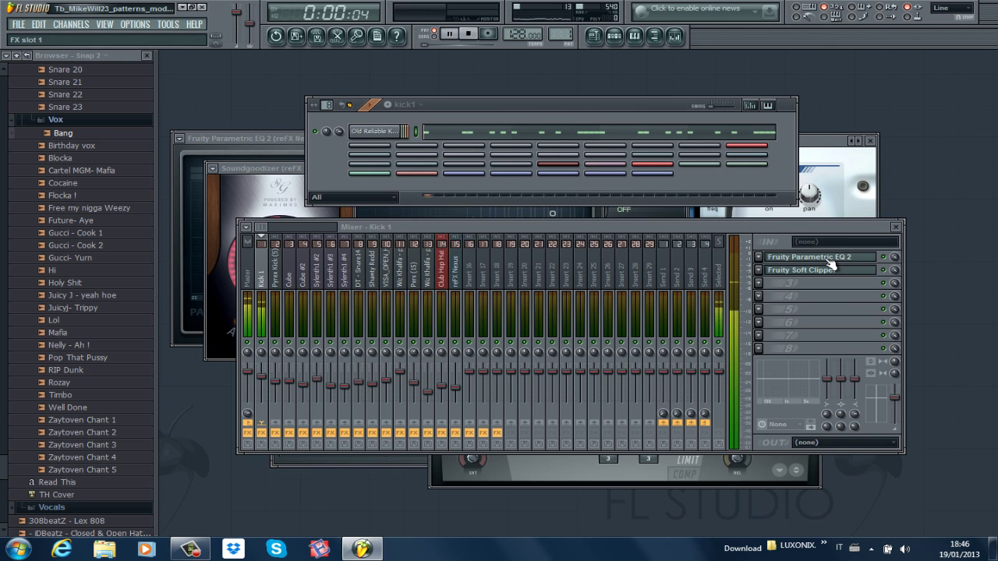
click(831, 259)
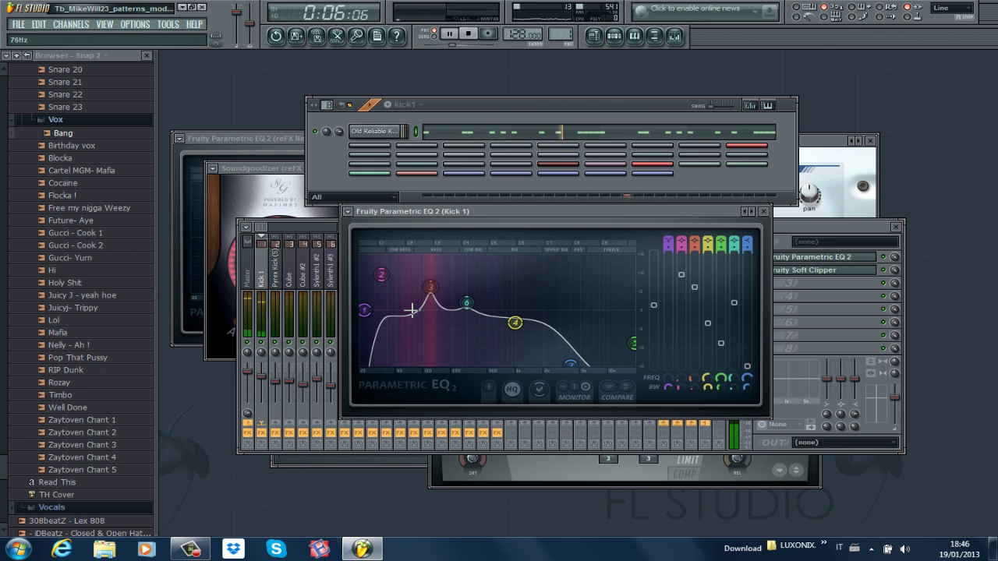
key(space)
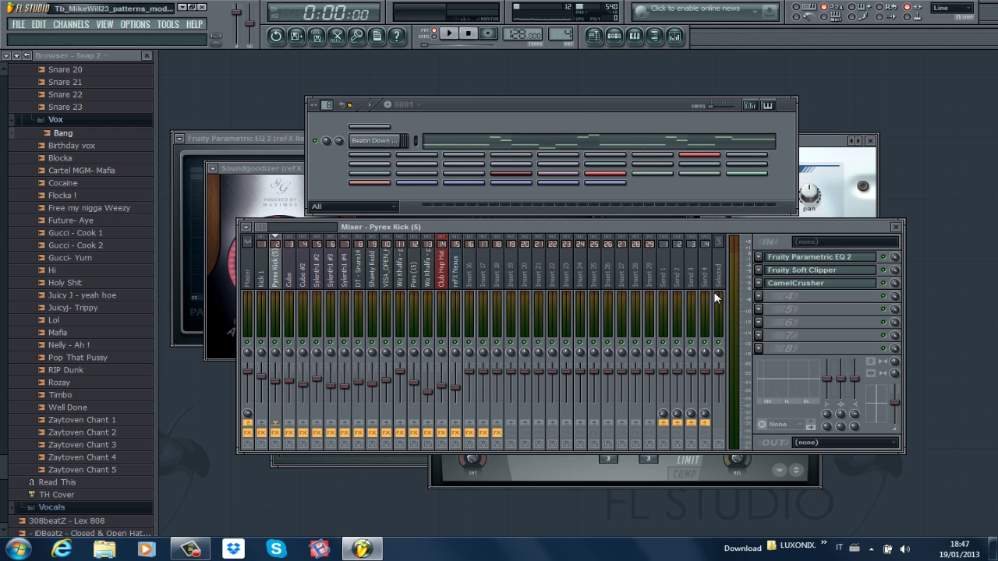
Examine the CamelCrusher and Fruity Parametric EQ 2 settings on the Pyrex Kick (5) mixer track
click(842, 291)
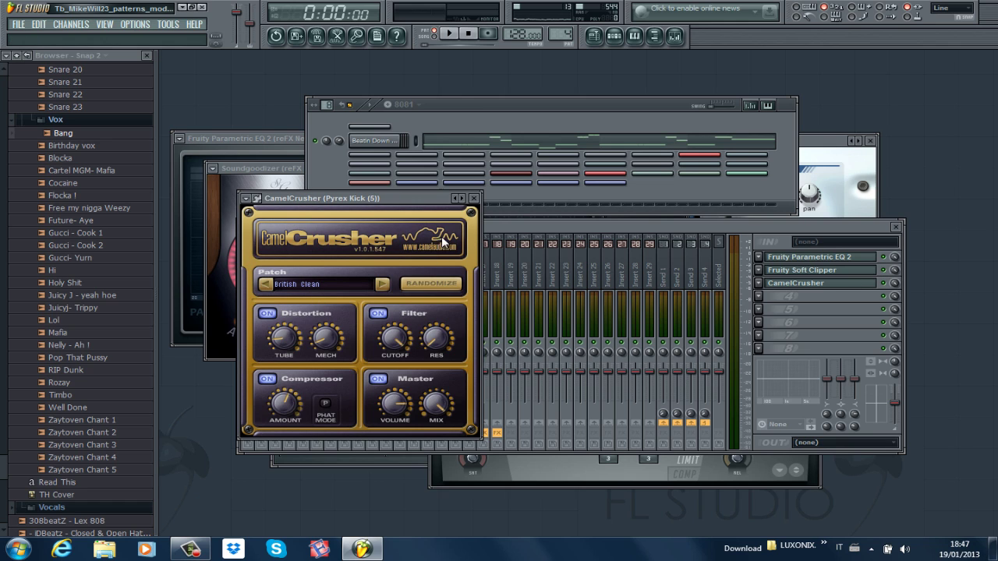
click(474, 198)
click(820, 262)
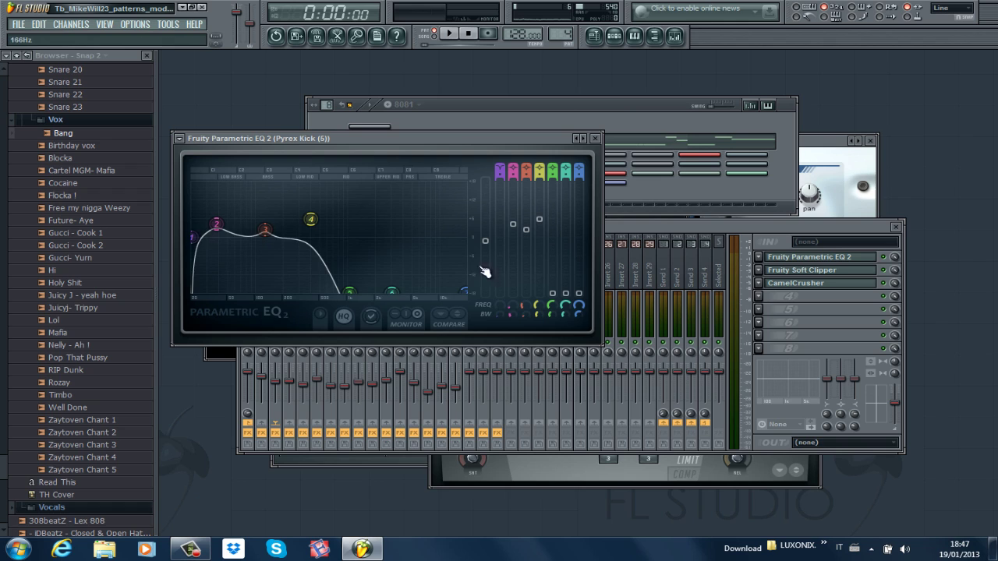
click(598, 139)
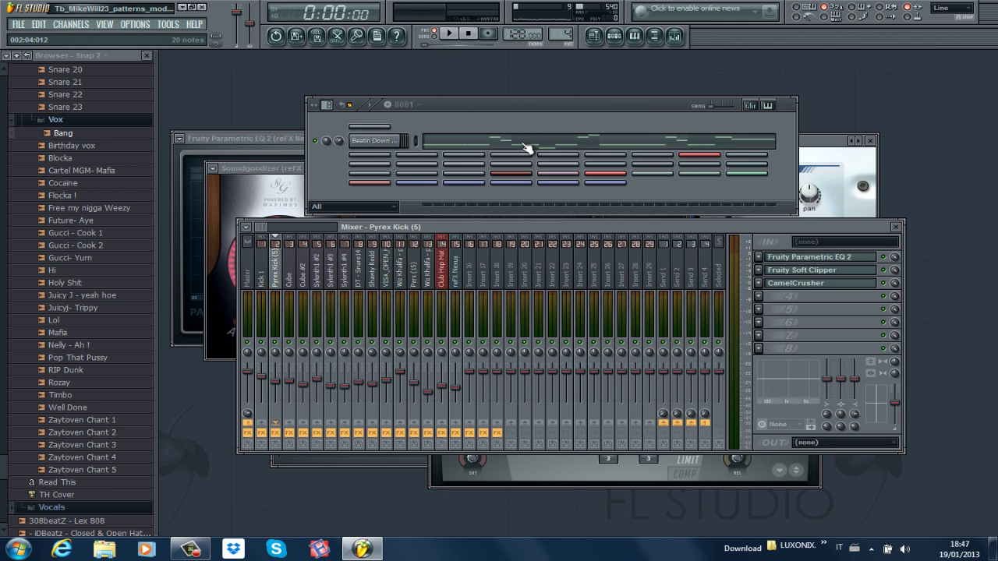
Play the Beatin Down The Streetz 808 pattern in the piano roll and examine its notes across all four bars
key(space)
click(526, 146)
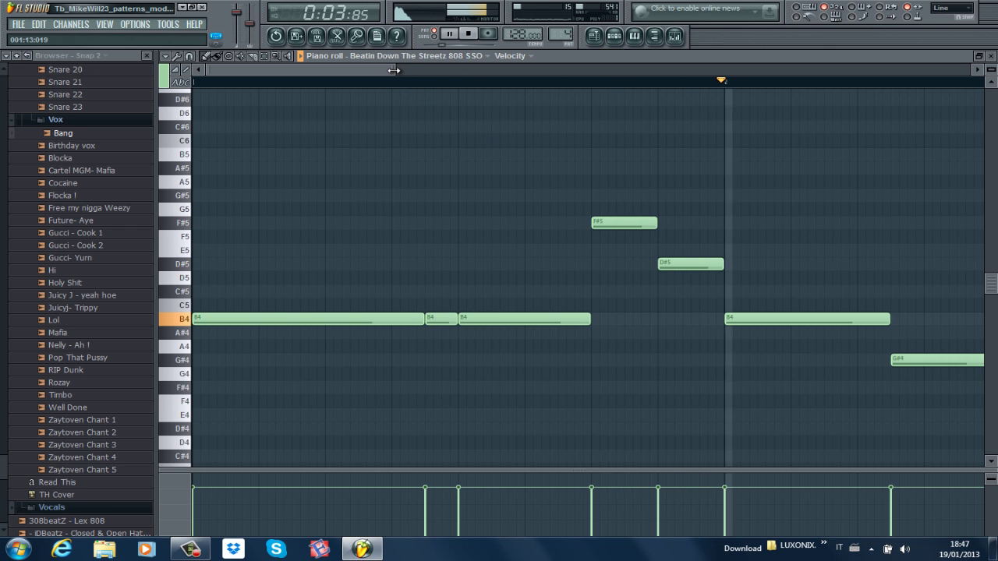
drag(393, 70, 785, 99)
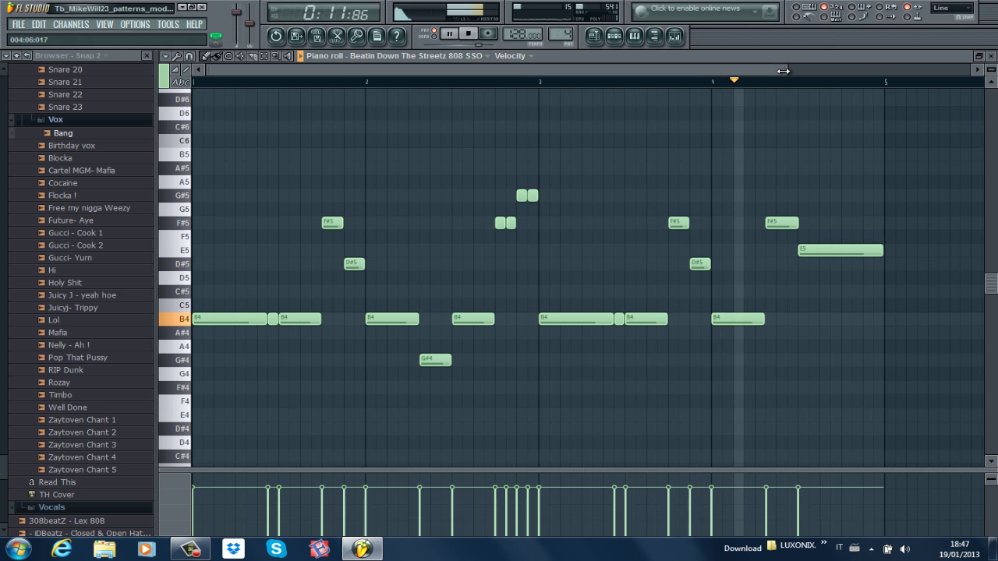
drag(783, 71, 723, 71)
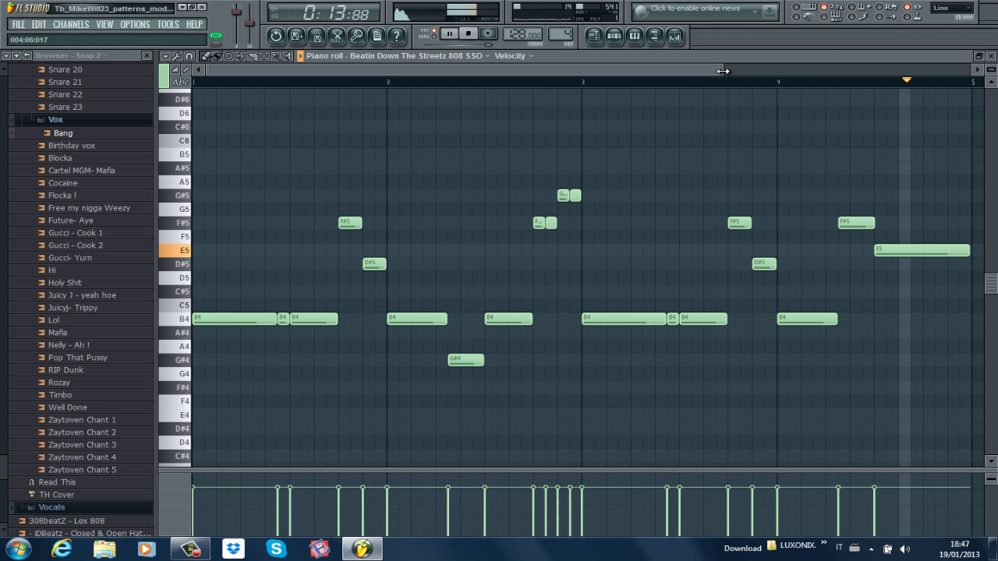
key(space)
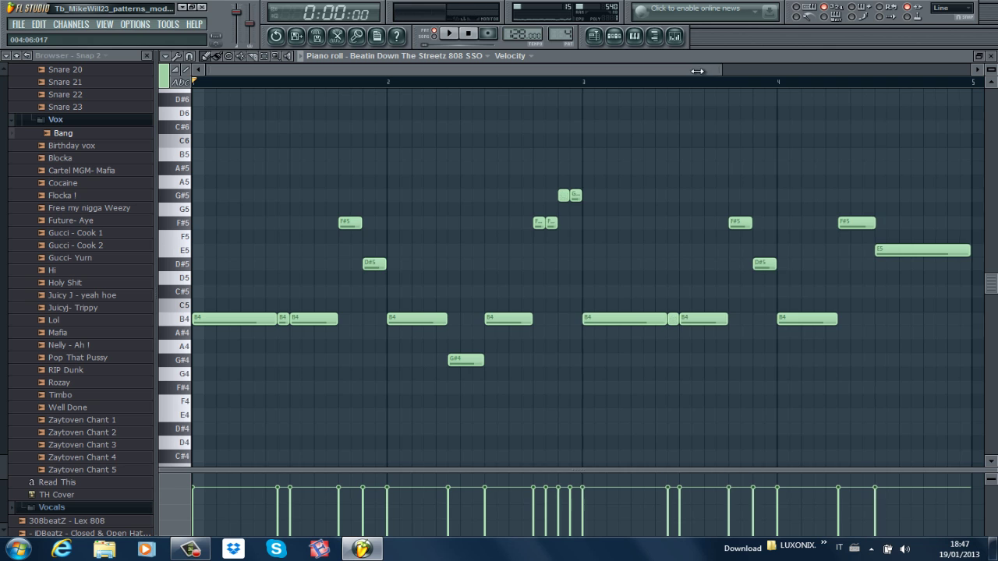
drag(697, 71, 506, 71)
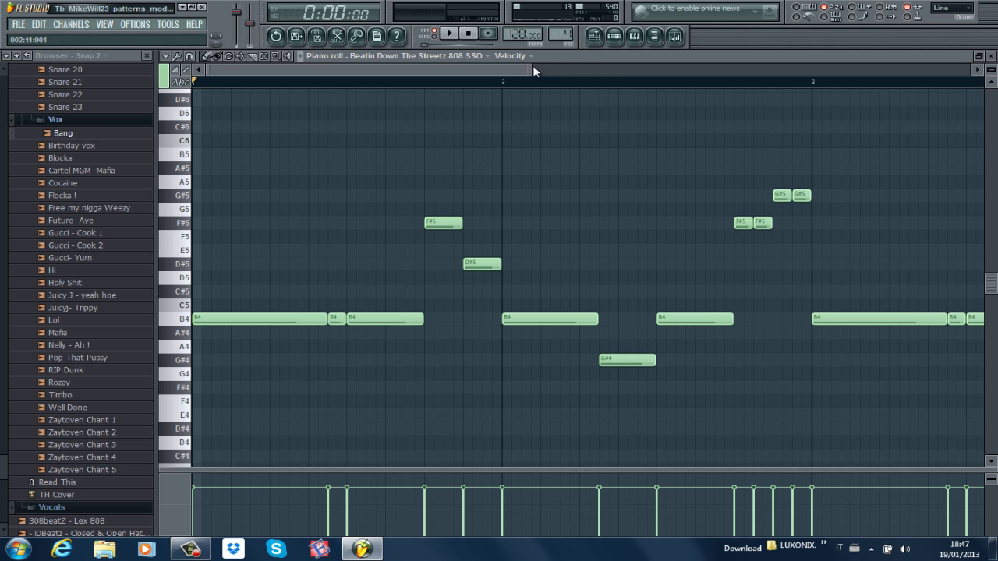
drag(533, 71, 793, 71)
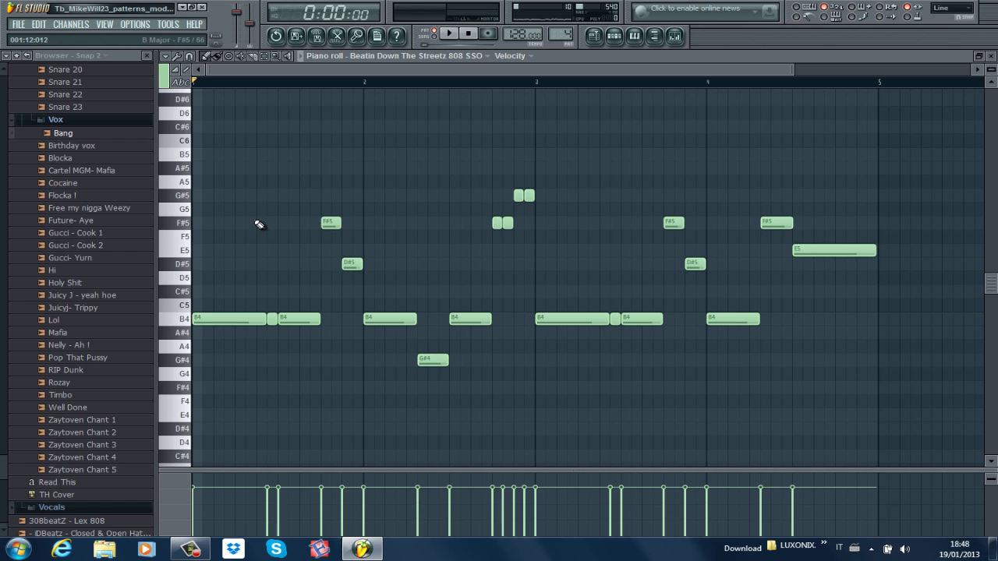
Play the DT - Snare14 pattern, leave its piano roll and show the snare's mixer track effects
key(space)
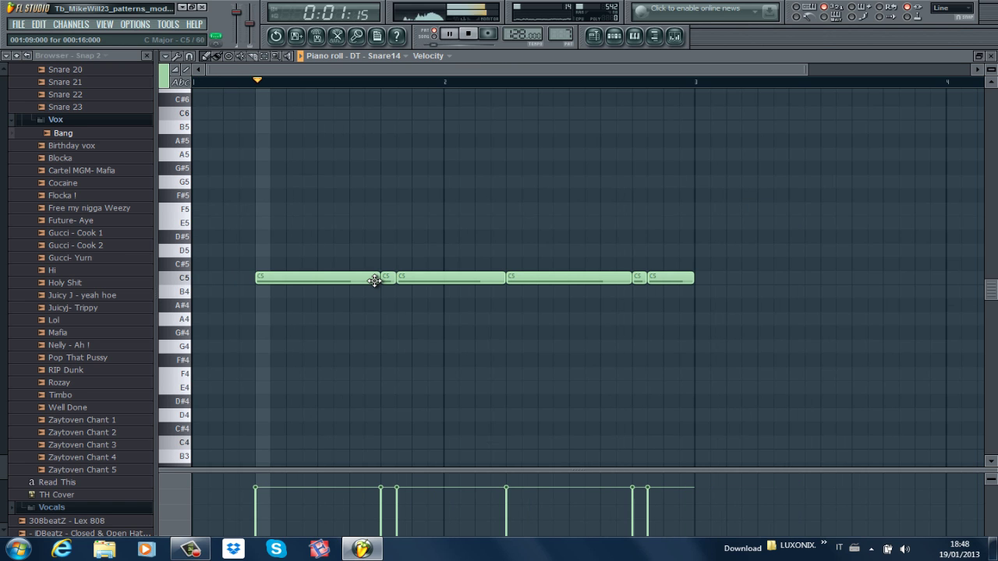
click(990, 55)
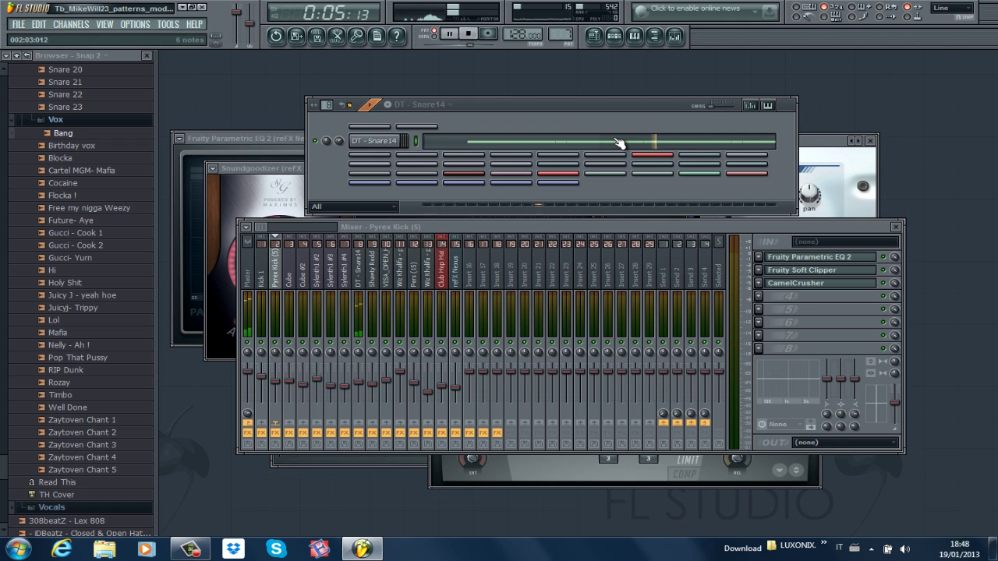
click(359, 289)
key(space)
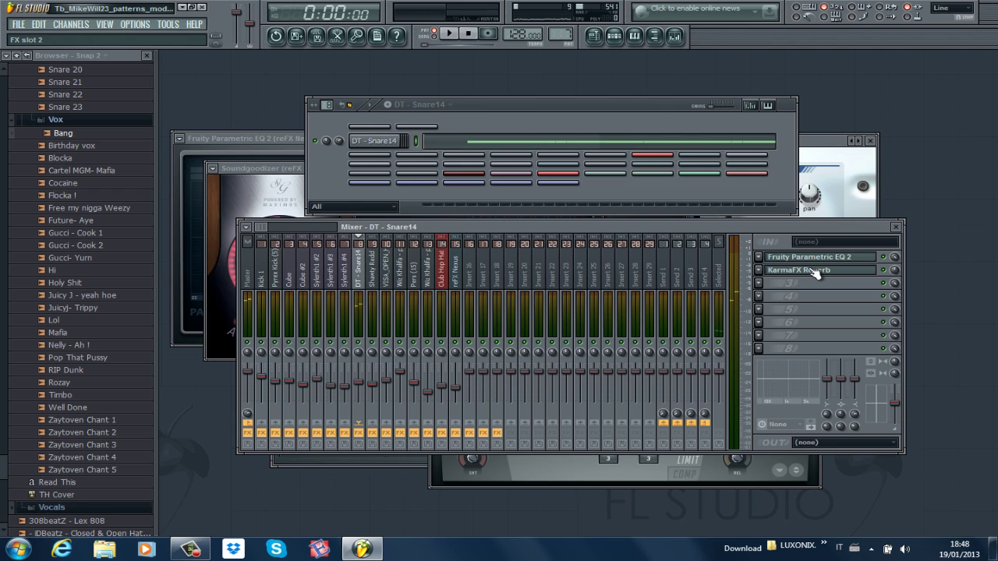
Examine the snare's KarmaFX Reverb settings and play the pattern briefly with the reverb
click(815, 271)
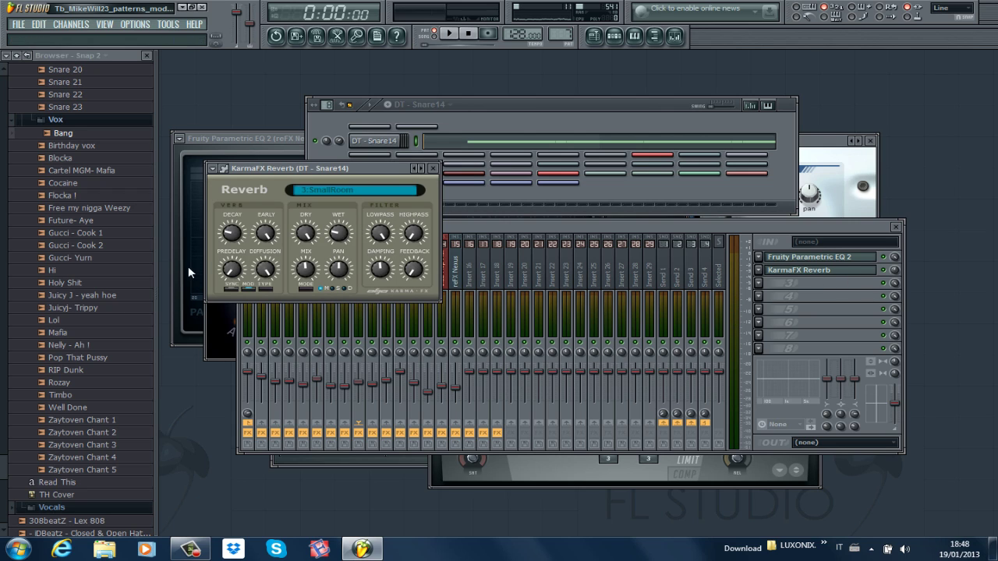
key(space)
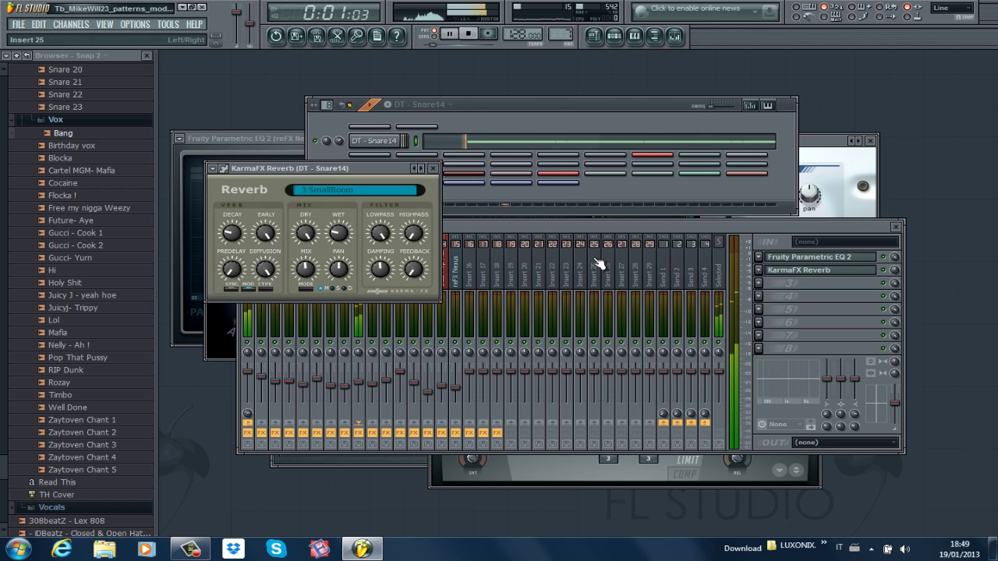
key(space)
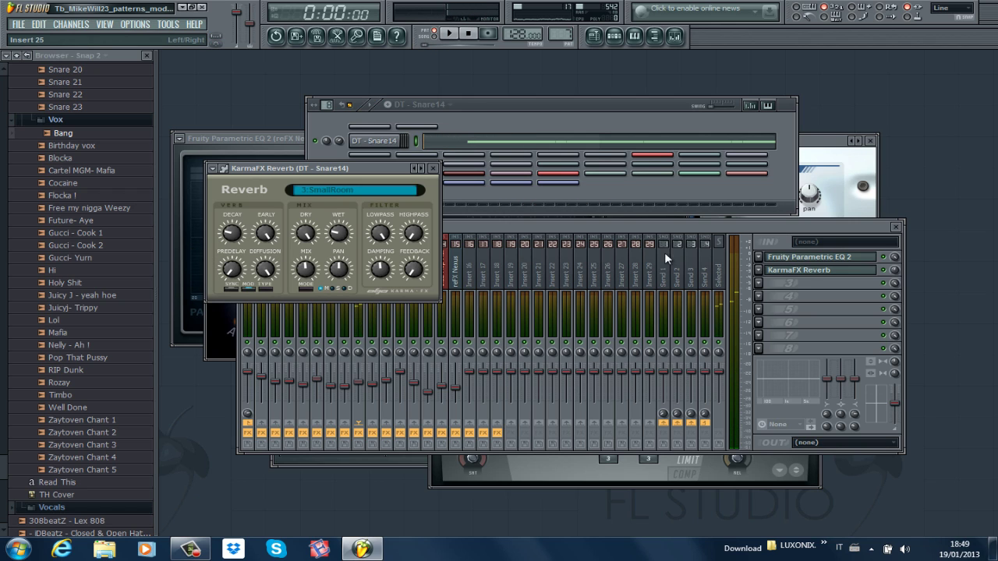
Slightly raise the level of band 5 in the snare's Fruity Parametric EQ 2 while playing the pattern
click(813, 262)
key(space)
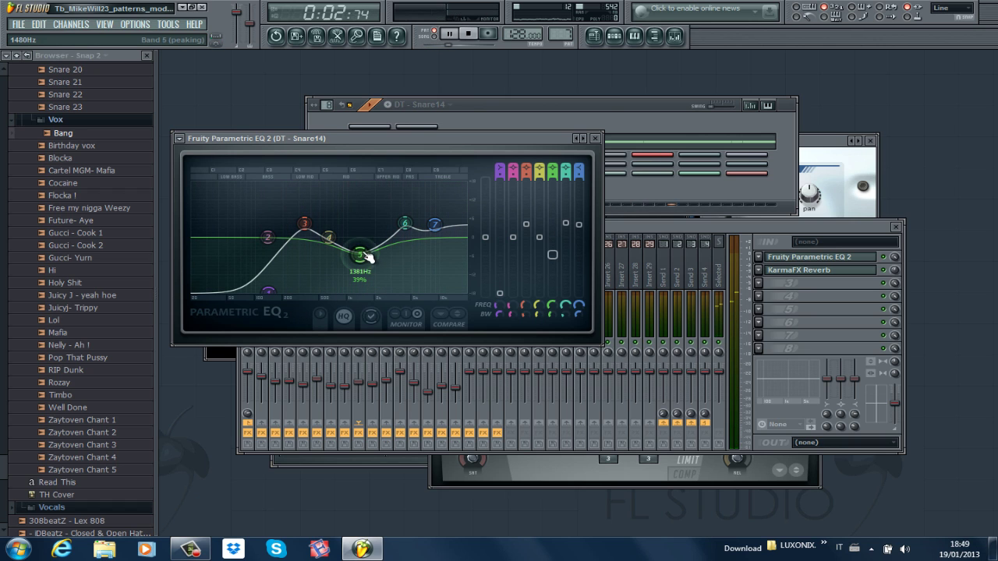
drag(366, 255, 367, 254)
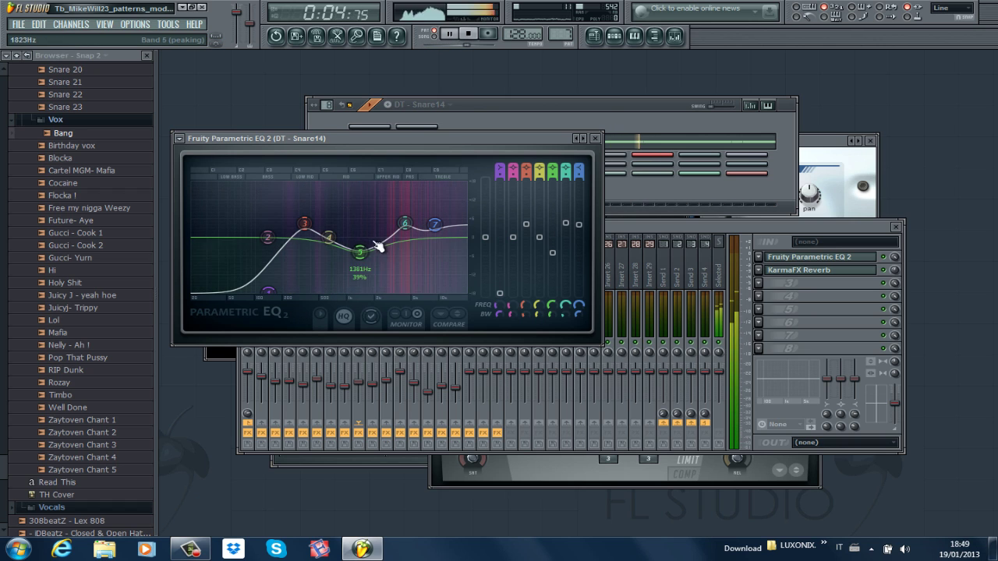
key(space)
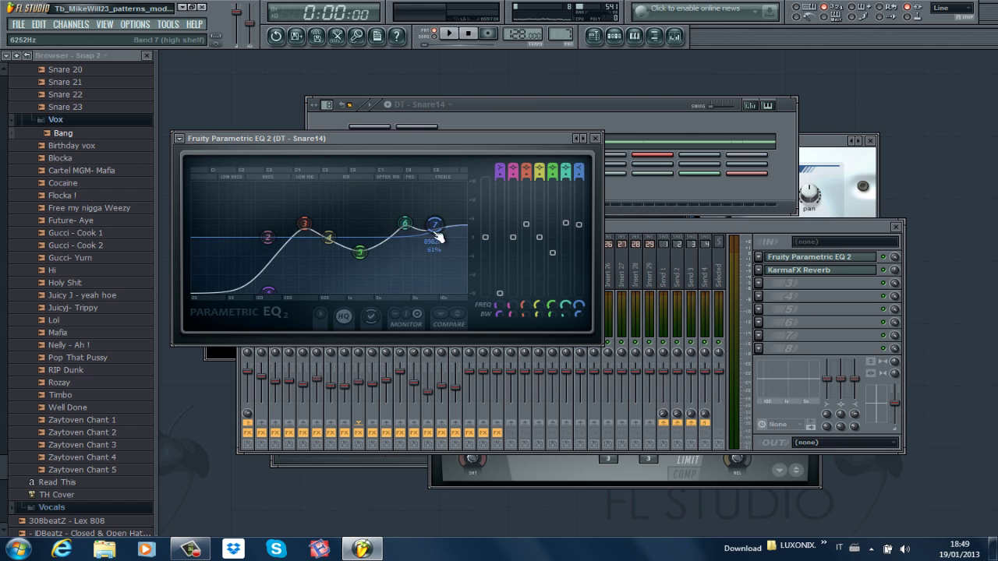
click(597, 139)
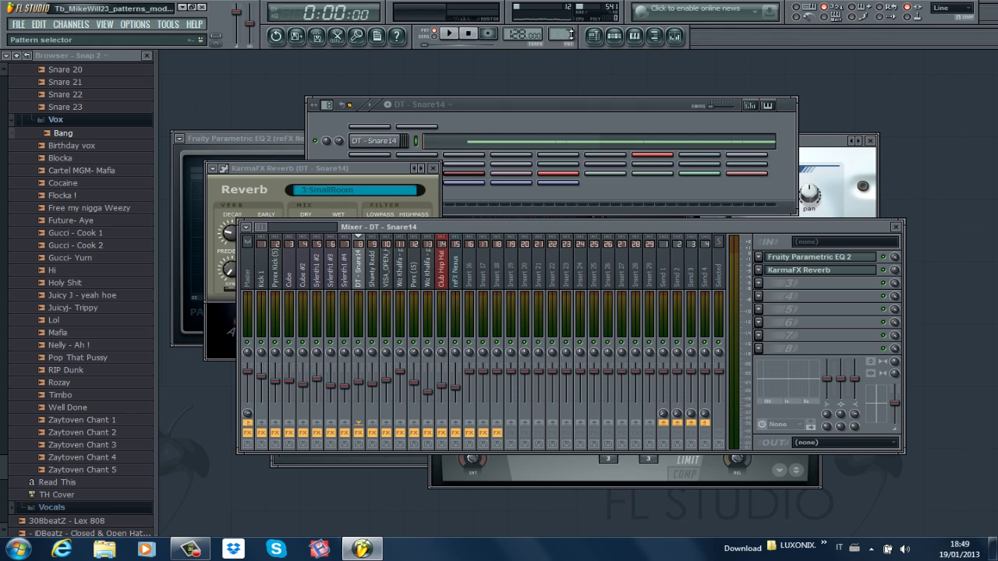
Play pattern 8, Shawty Redd Chant, and examine the Fruity Parametric EQ 2 curve on its mixer track
scroll(571, 34, down, 4)
click(558, 99)
key(space)
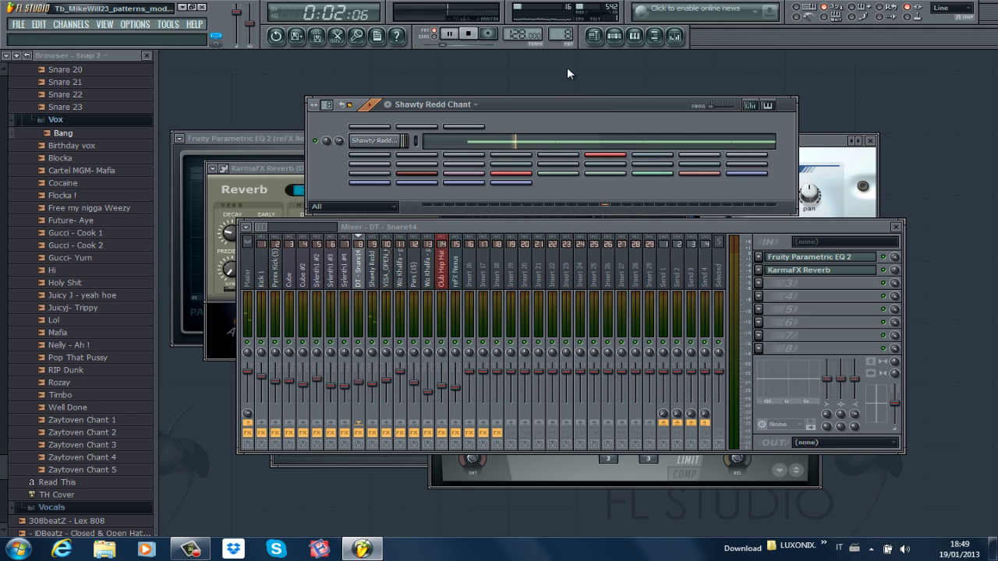
click(373, 242)
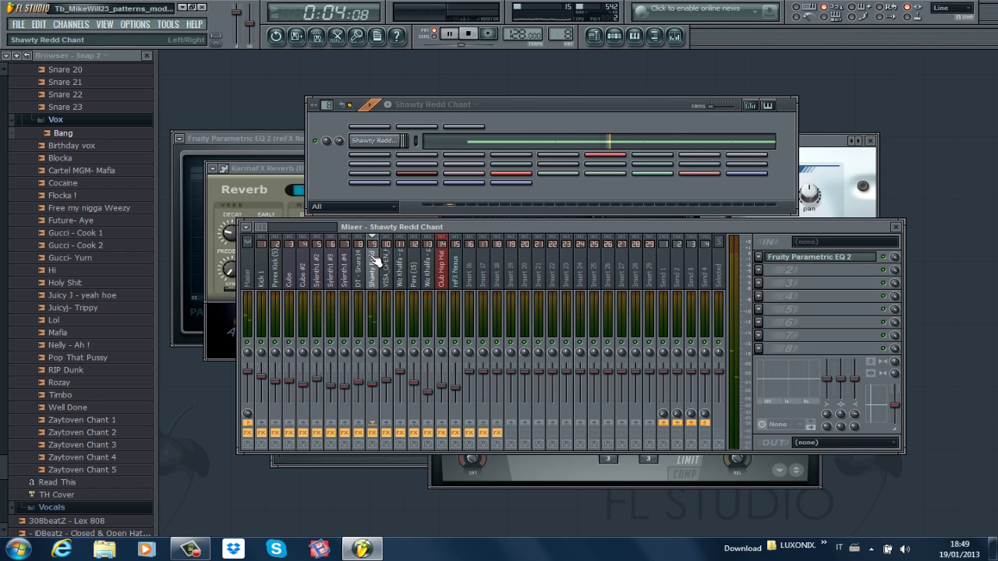
click(855, 262)
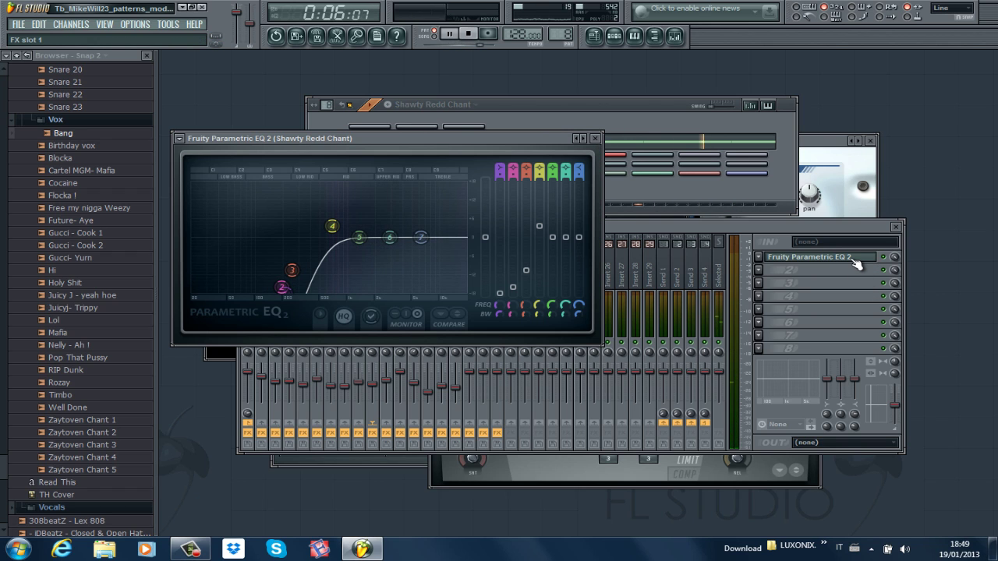
click(596, 139)
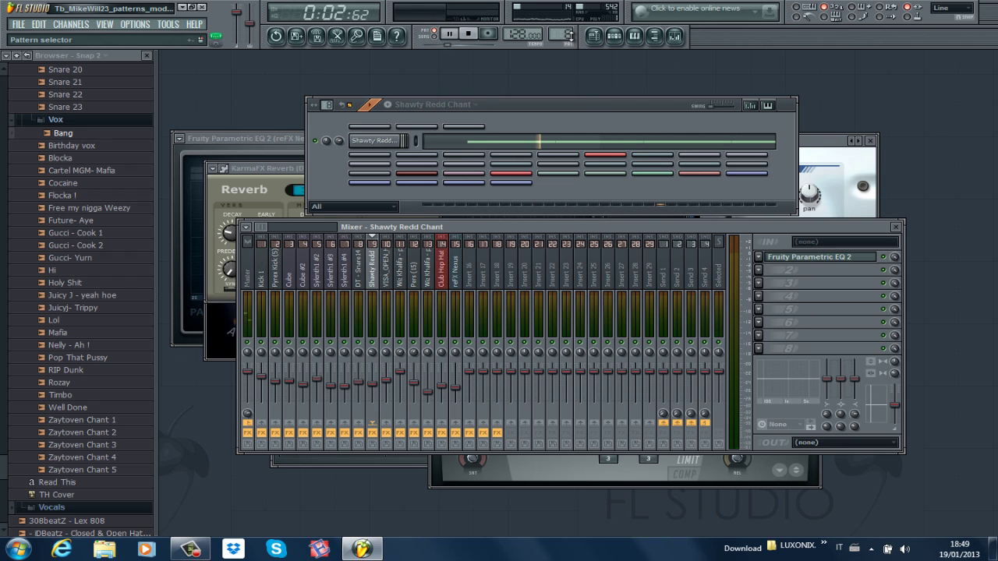
key(space)
Play the Shawty Redd Chant pattern in its piano roll, examine all its notes, and leave the piano roll
click(581, 144)
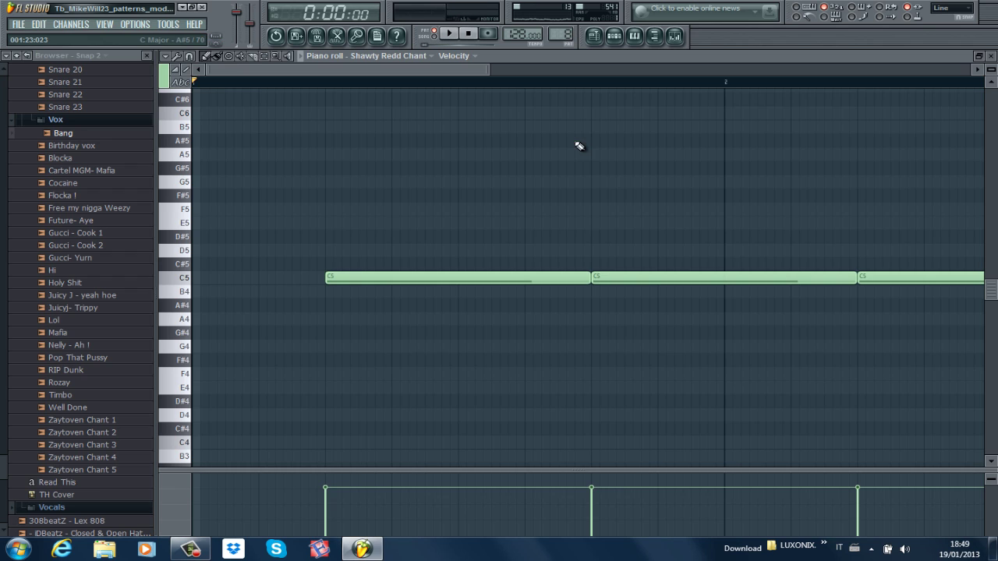
key(space)
drag(489, 69, 753, 68)
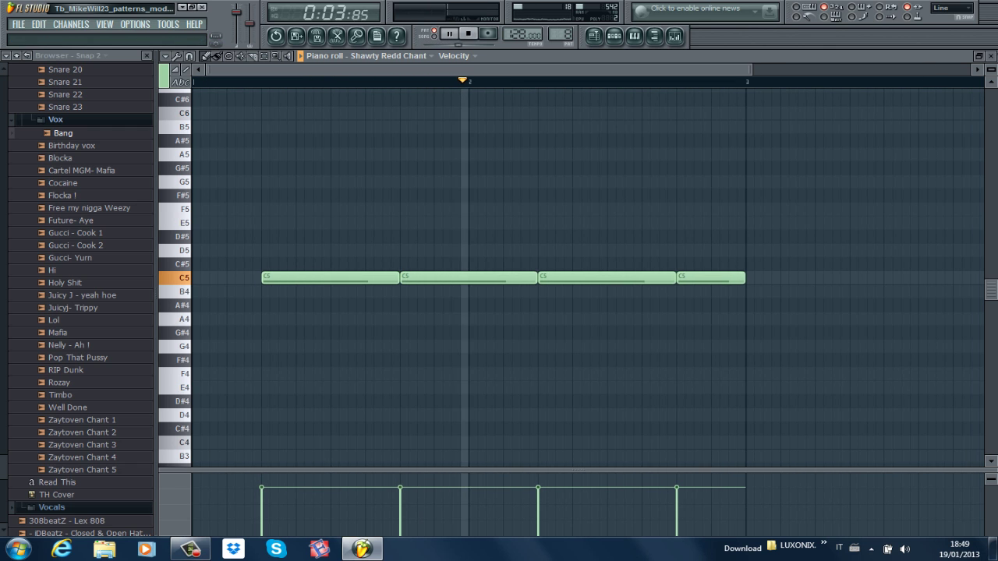
click(992, 58)
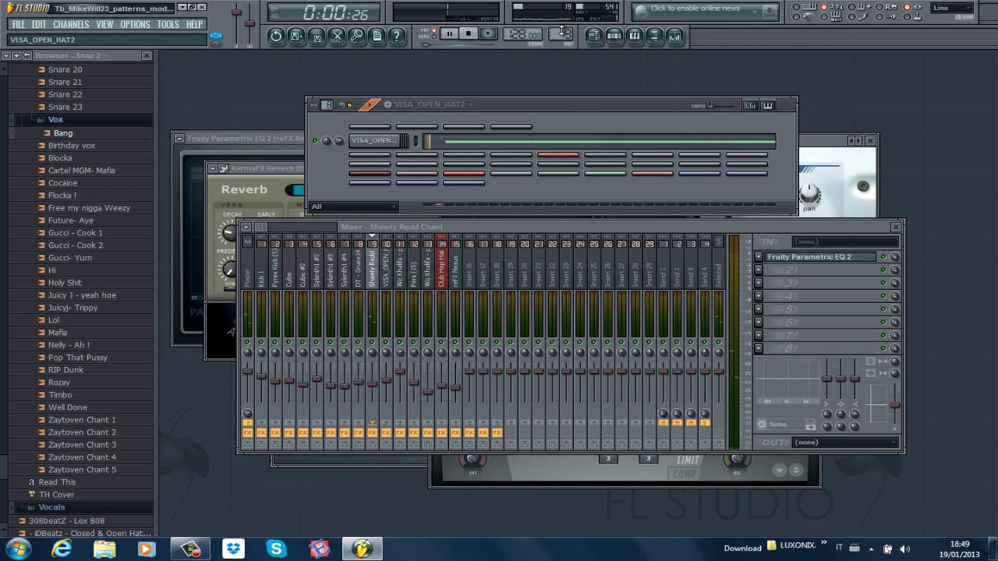
Examine the C5 notes of pattern 9, VISA_OPEN_HAT2, in its piano roll while it plays
click(499, 140)
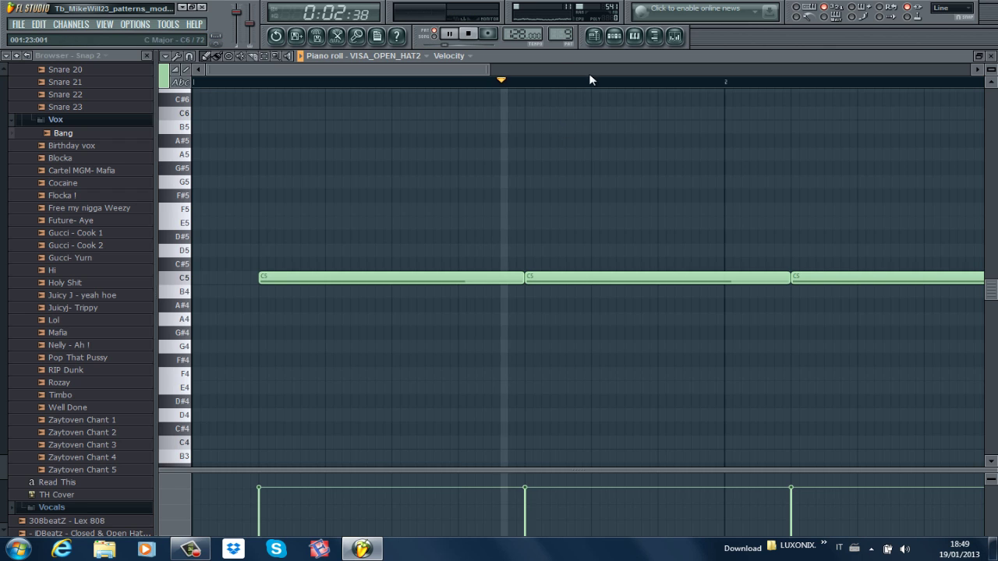
drag(489, 70, 747, 65)
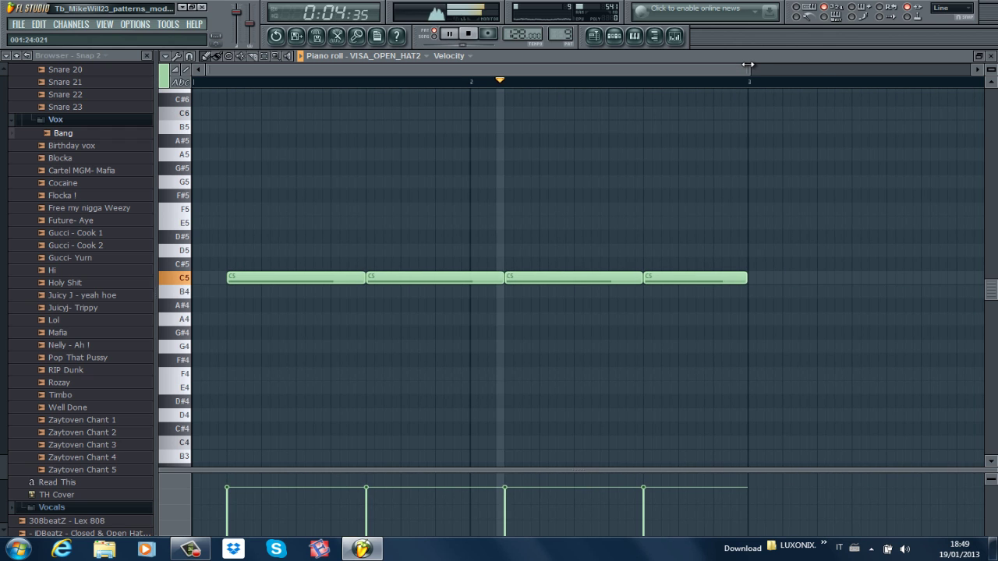
click(991, 58)
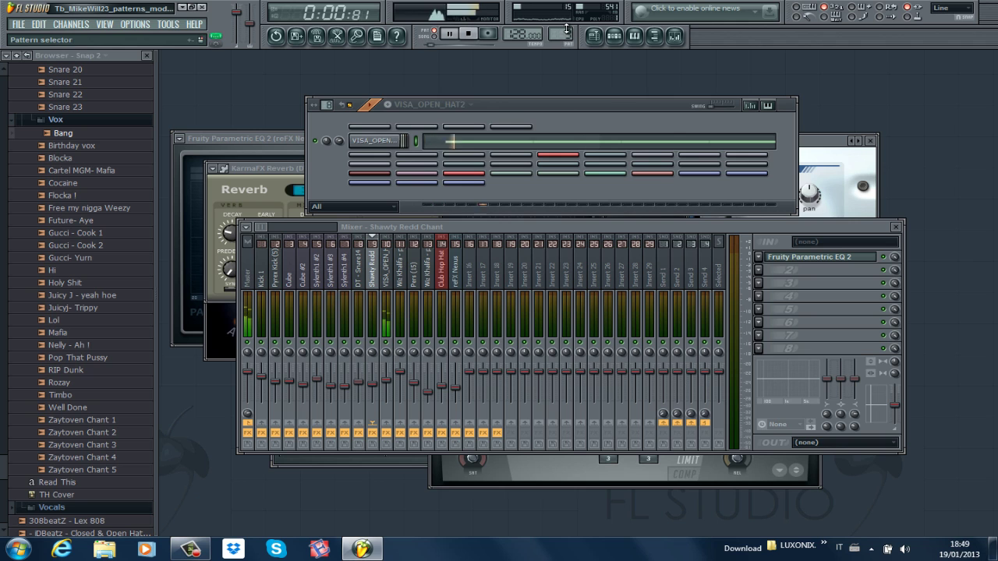
Play pattern 10, Wiz Khalifa - percz (69), and shorten its first C5 note to end at bar 2
drag(567, 33, 567, 28)
click(594, 141)
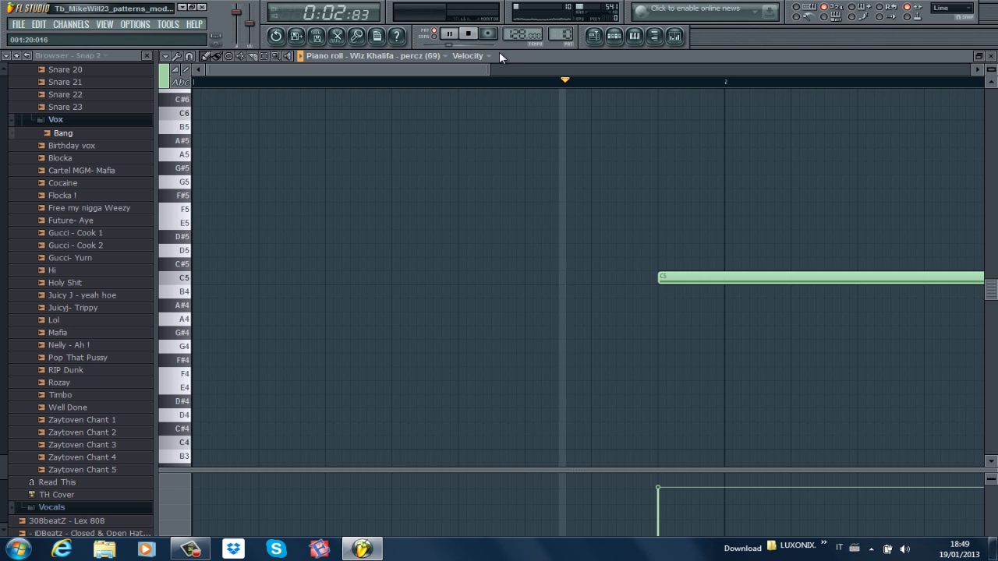
drag(709, 69, 767, 70)
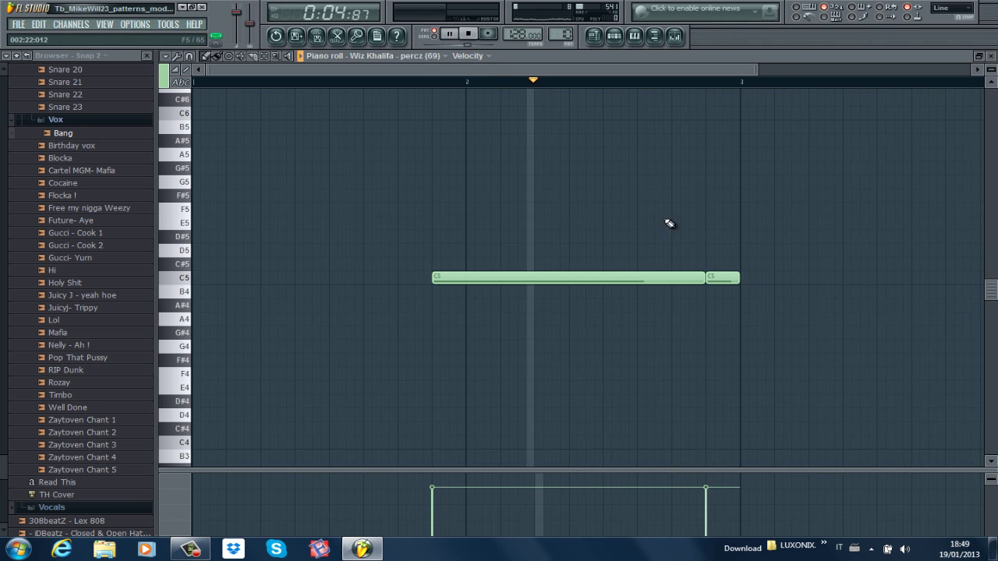
drag(701, 276, 460, 276)
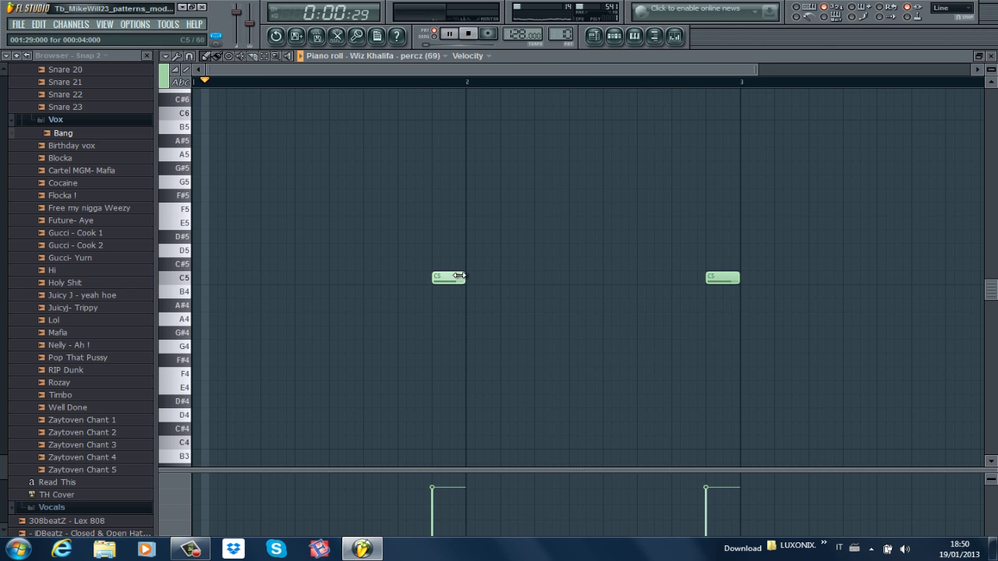
click(991, 57)
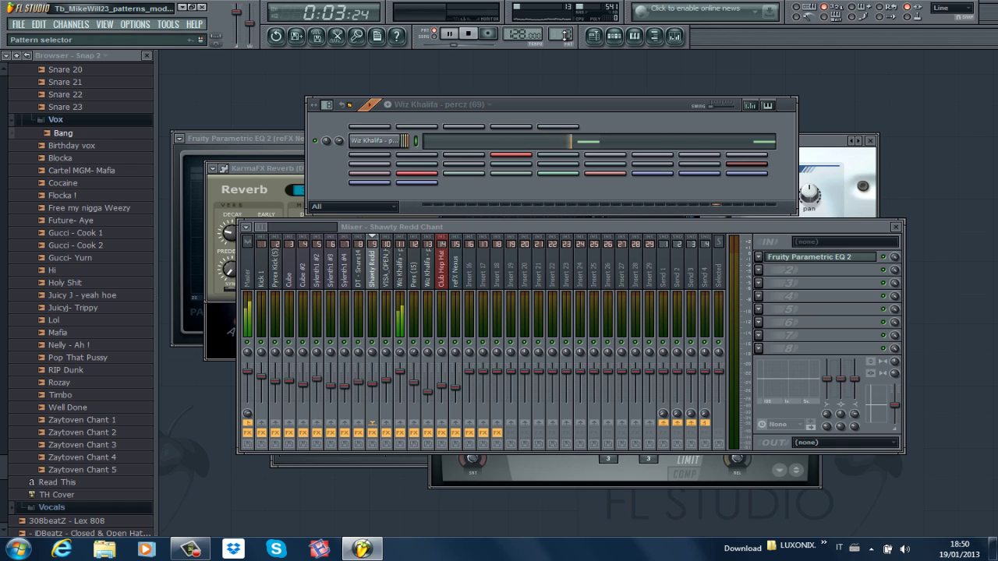
Lengthen the first C5 note of Wiz Khalifa - percz (69) to about a quarter bar past the start of bar 2
click(593, 145)
drag(726, 278, 858, 279)
click(991, 57)
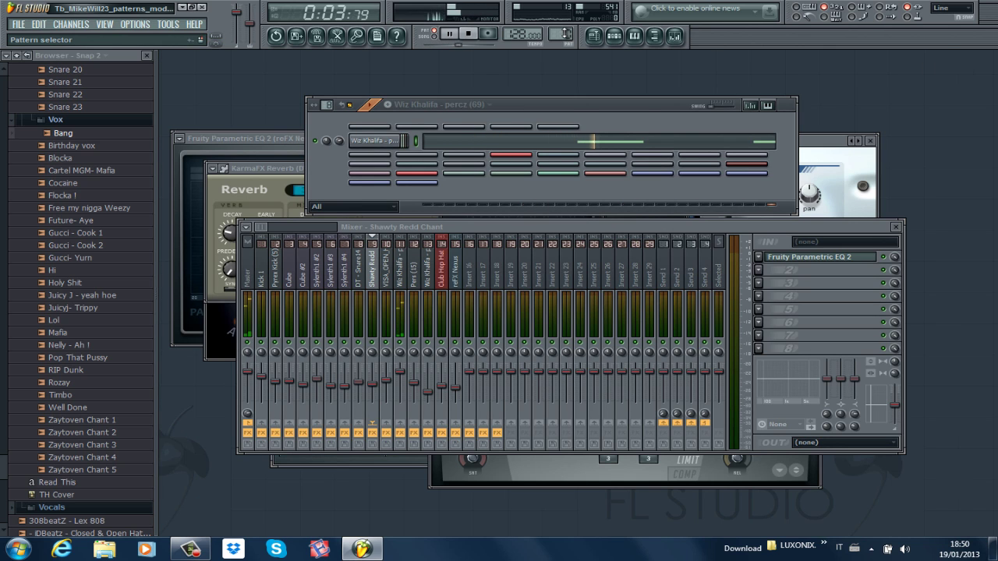
Play pattern 11, Pers (15), examine its repeated C5 notes in the piano roll, and stop playback
drag(565, 33, 559, 28)
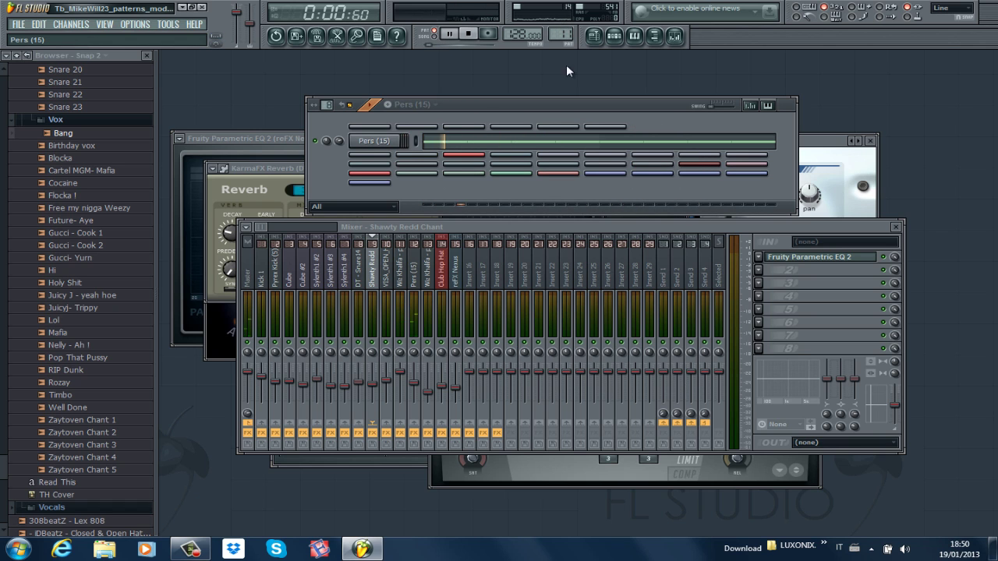
click(562, 150)
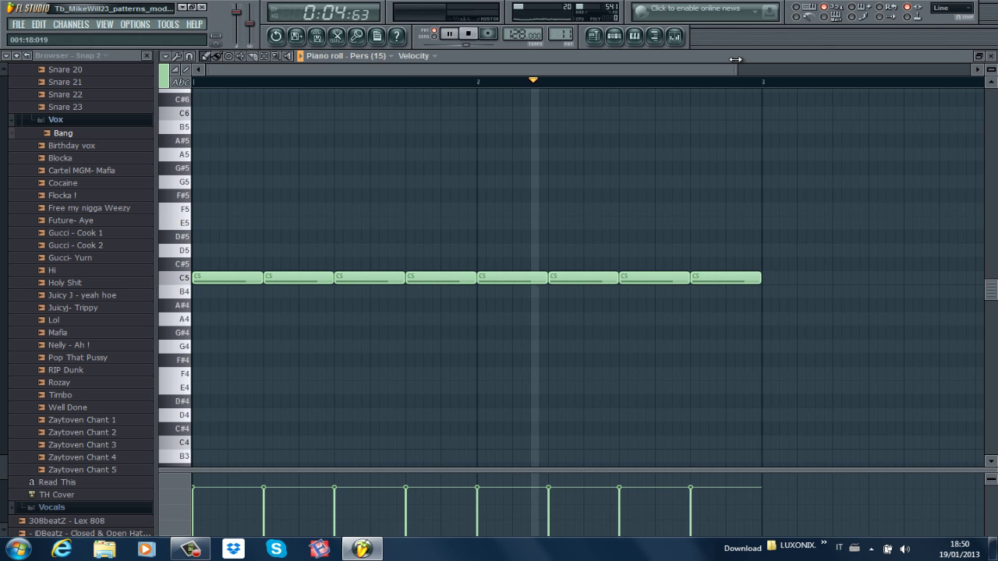
drag(735, 60, 761, 58)
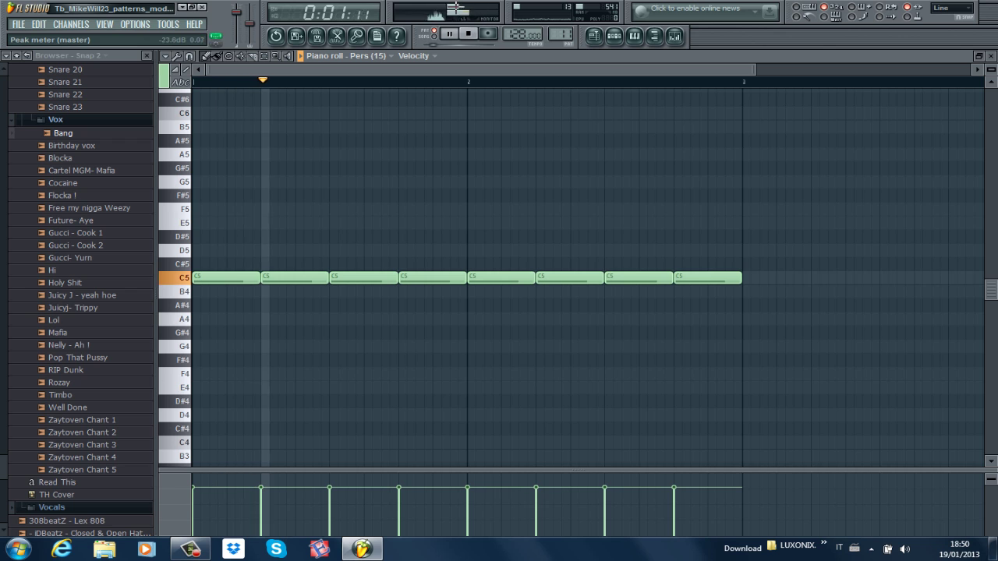
key(space)
click(990, 56)
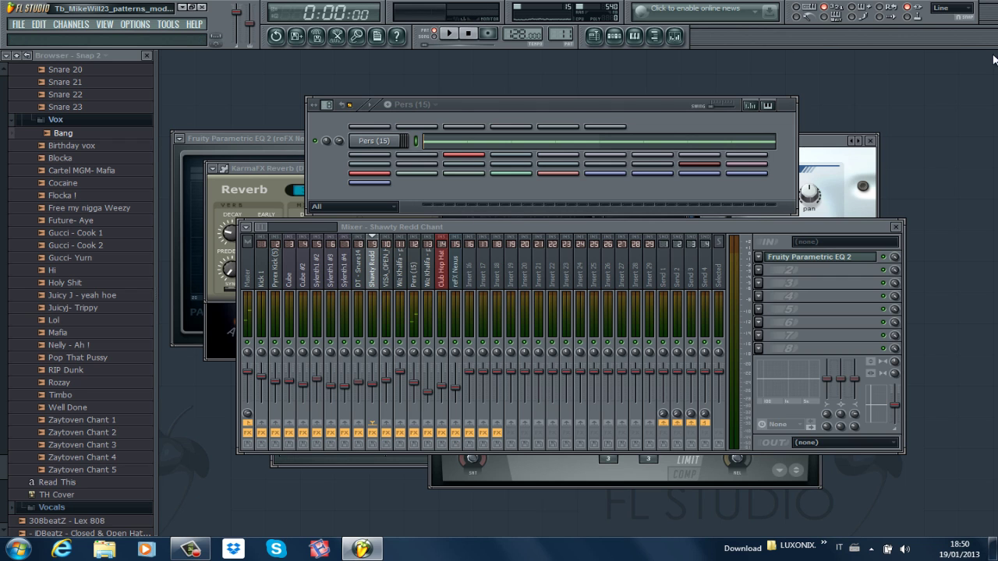
Play pattern 12, Wiz Khalifa - percz (46), and shorten both of its C5 notes to half a bar
drag(567, 34, 567, 30)
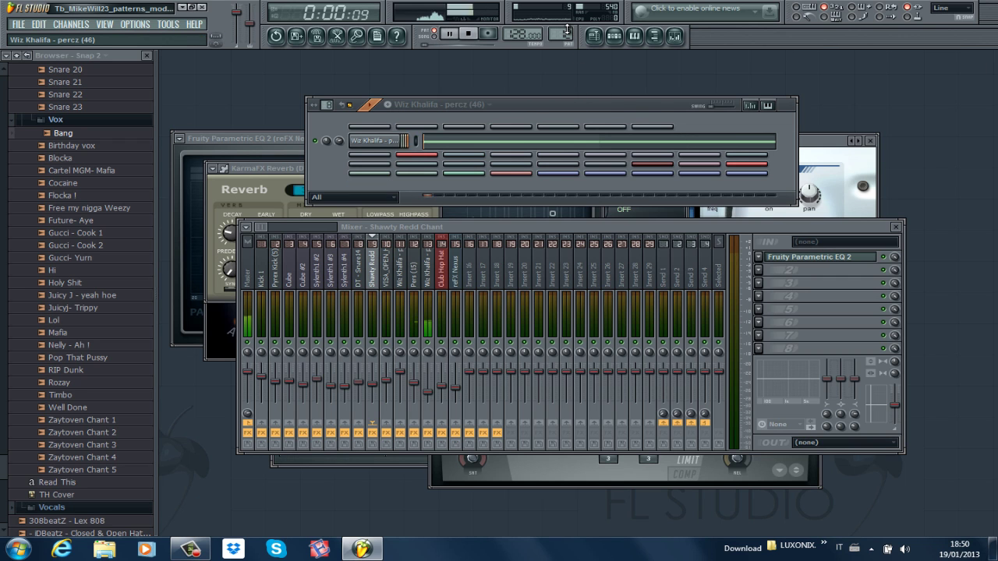
click(464, 147)
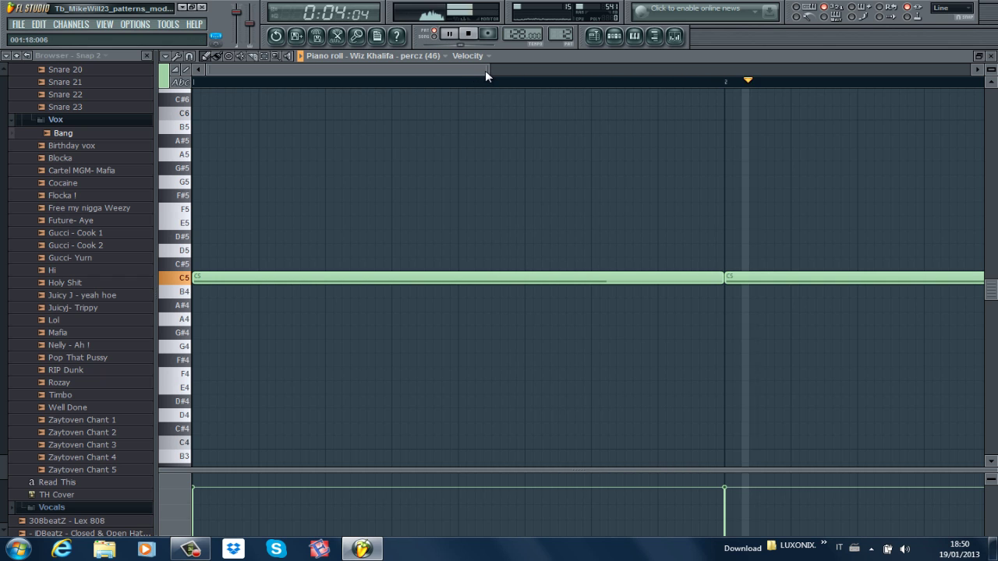
drag(485, 70, 836, 71)
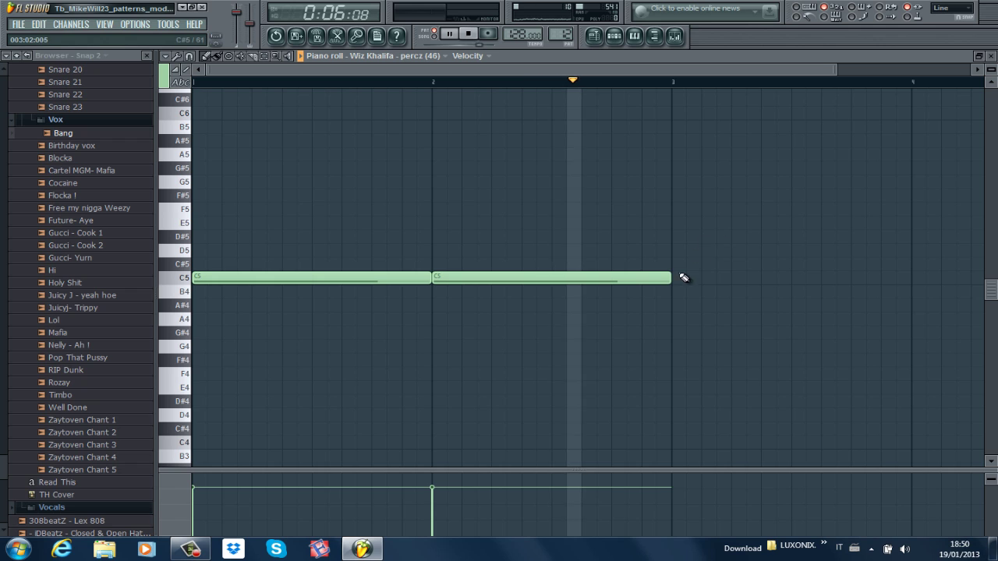
click(264, 60)
drag(559, 191, 343, 290)
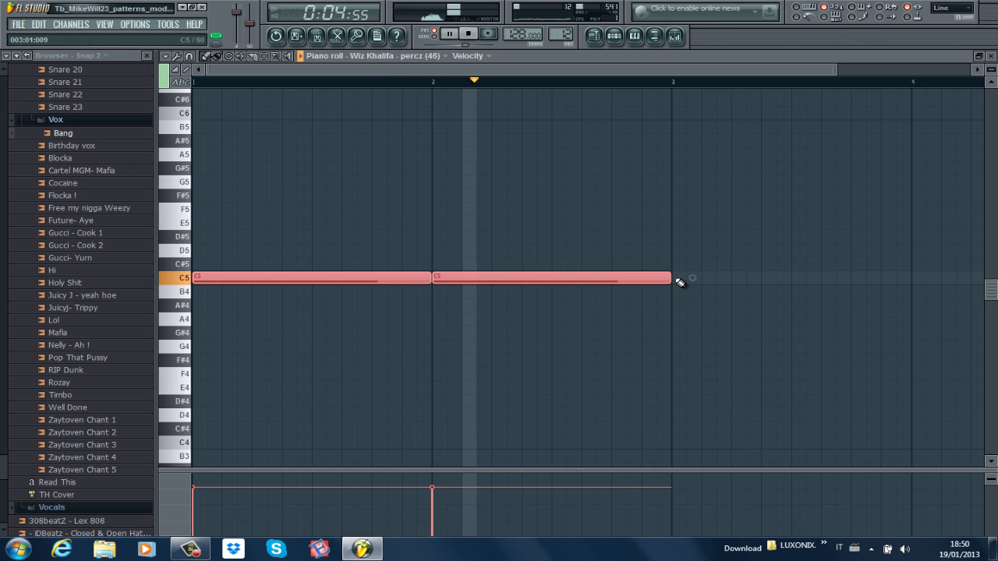
drag(675, 279, 552, 279)
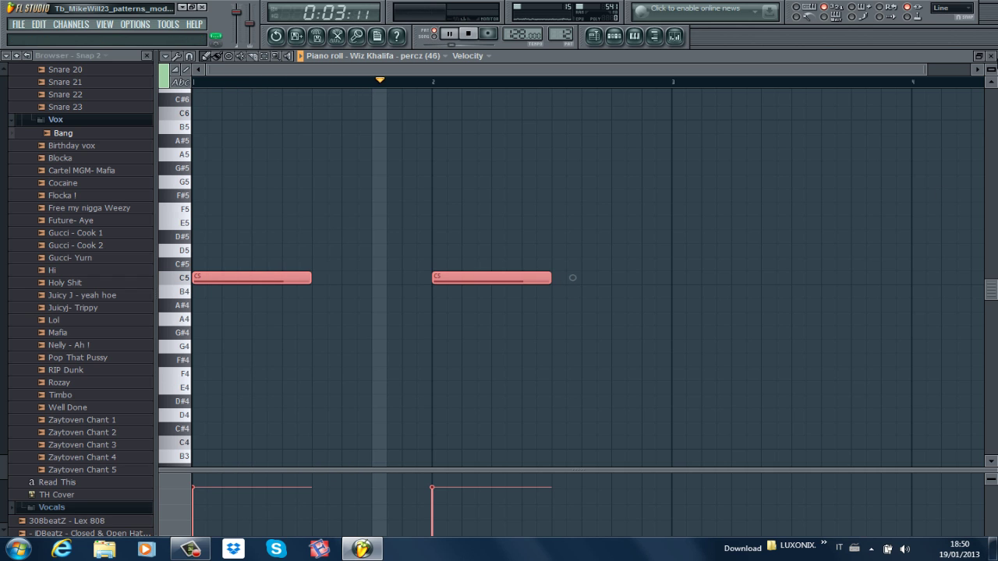
key(Escape)
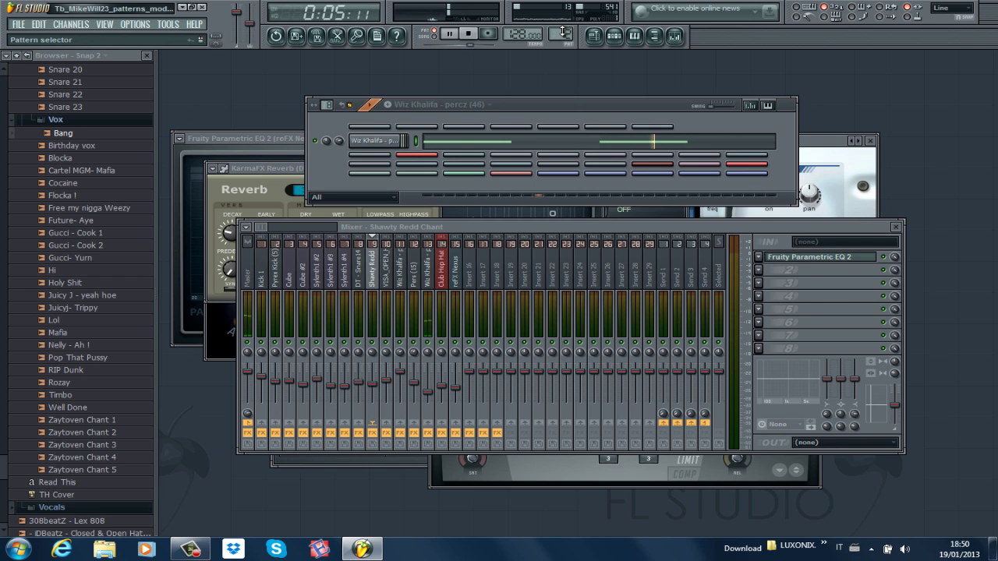
Play pattern 13, Sanre (11), and examine its descending snare roll notes up close in the piano roll
drag(560, 29, 558, 26)
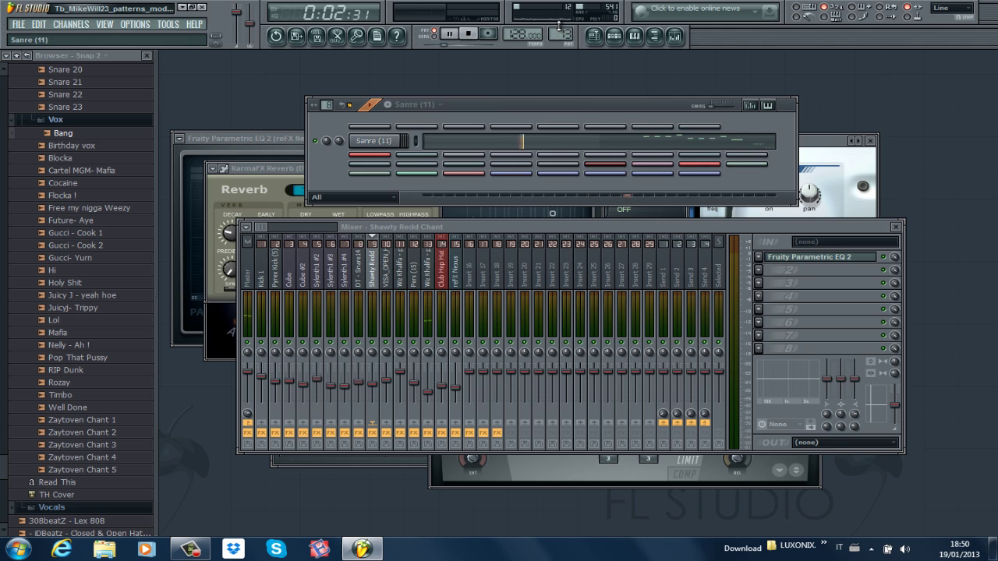
click(674, 150)
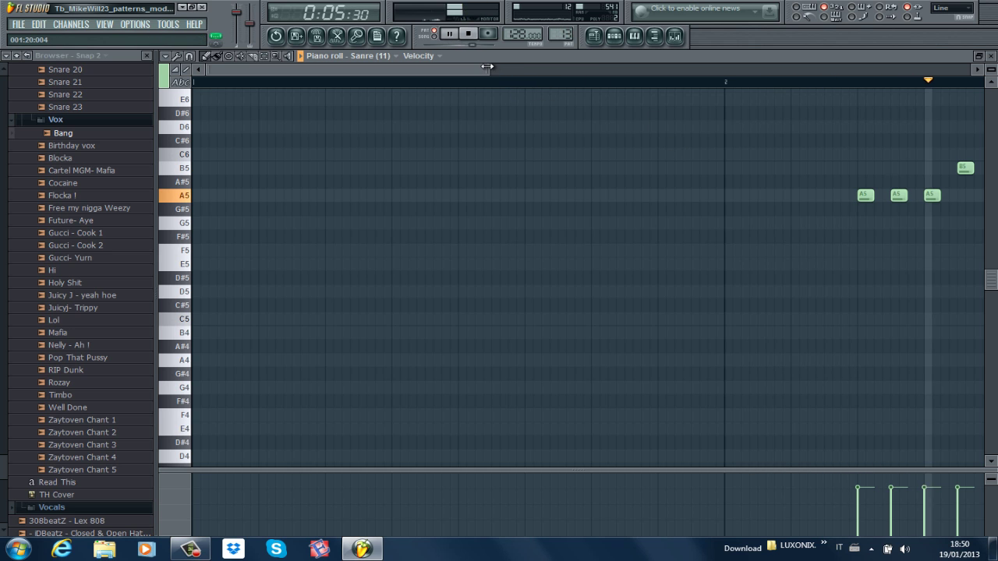
drag(783, 61, 785, 61)
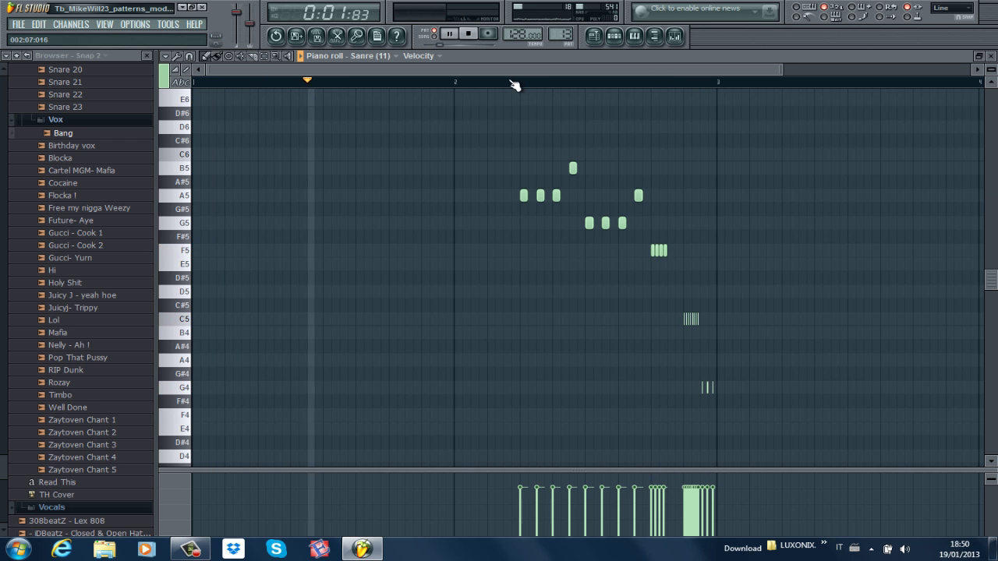
drag(784, 67, 642, 62)
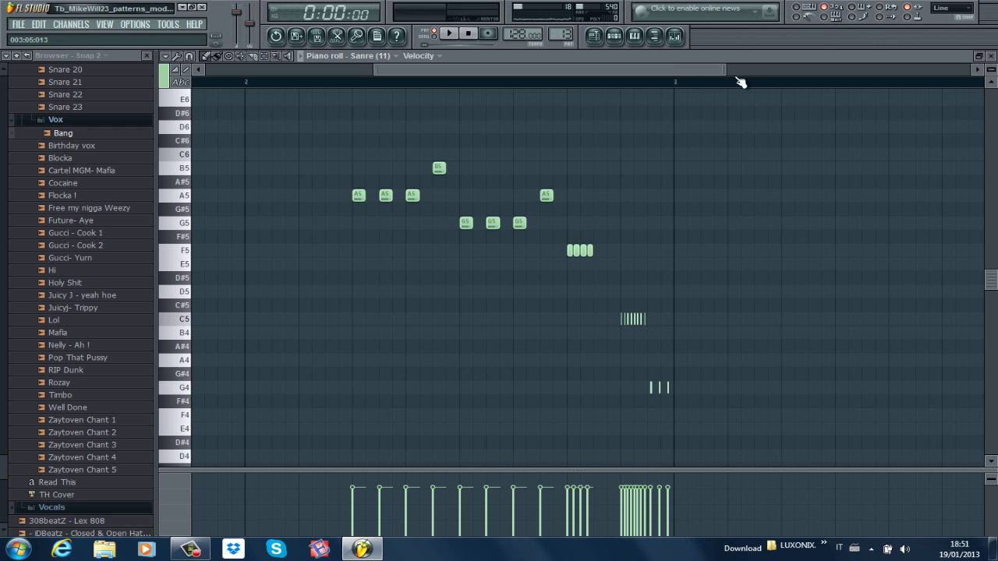
drag(725, 69, 566, 72)
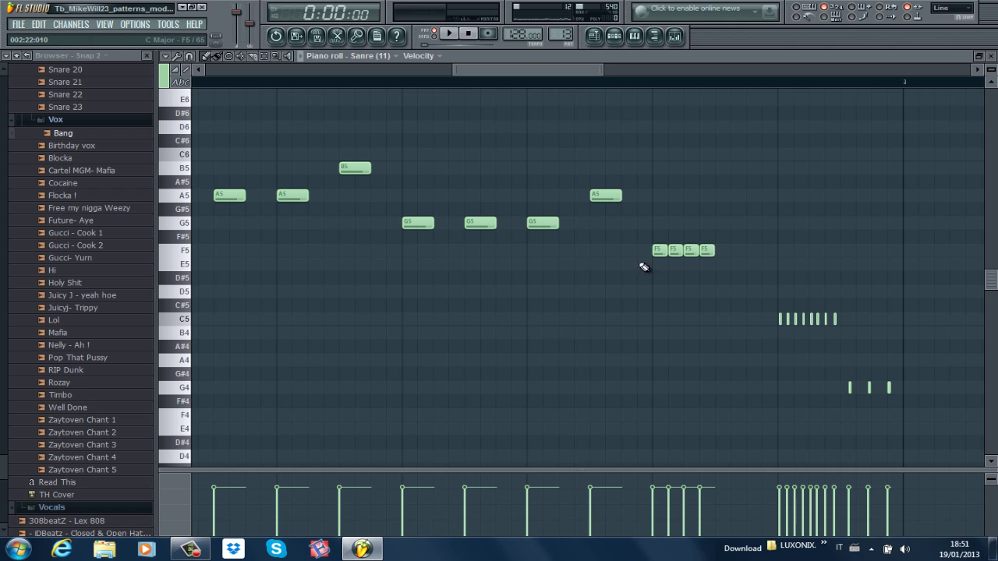
Draw a D5 note above the group of short C5 notes and shorten it to two steps
click(784, 291)
drag(558, 70, 721, 71)
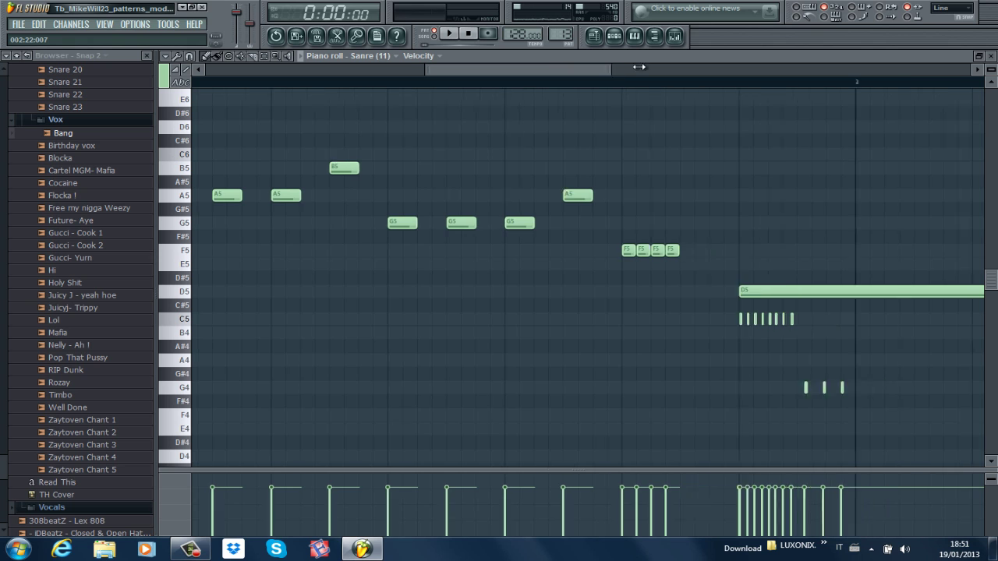
drag(661, 290, 510, 290)
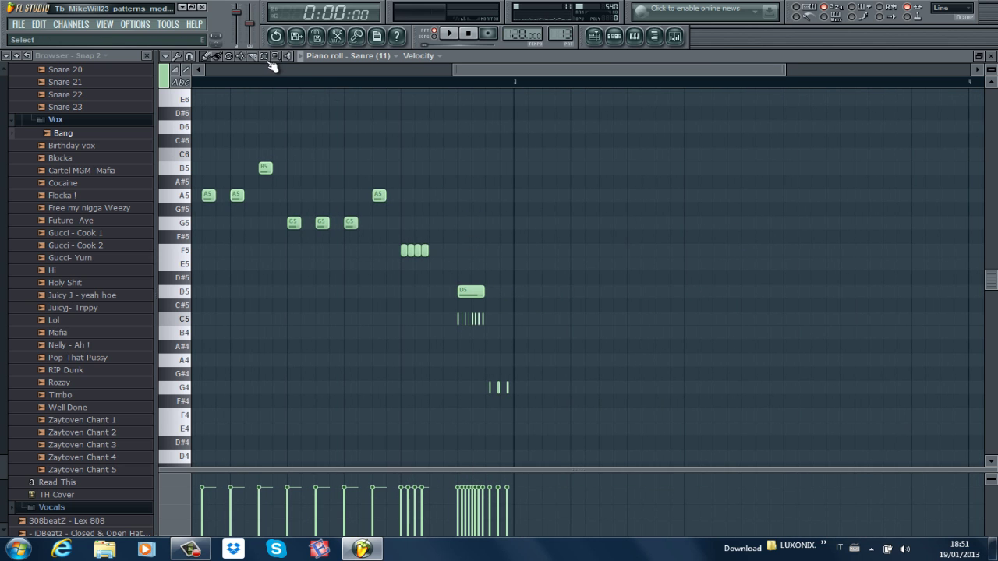
Select the D5 note, show the chopper tool's options for it, and close the tool without accepting
drag(513, 273, 470, 298)
key(alt+u)
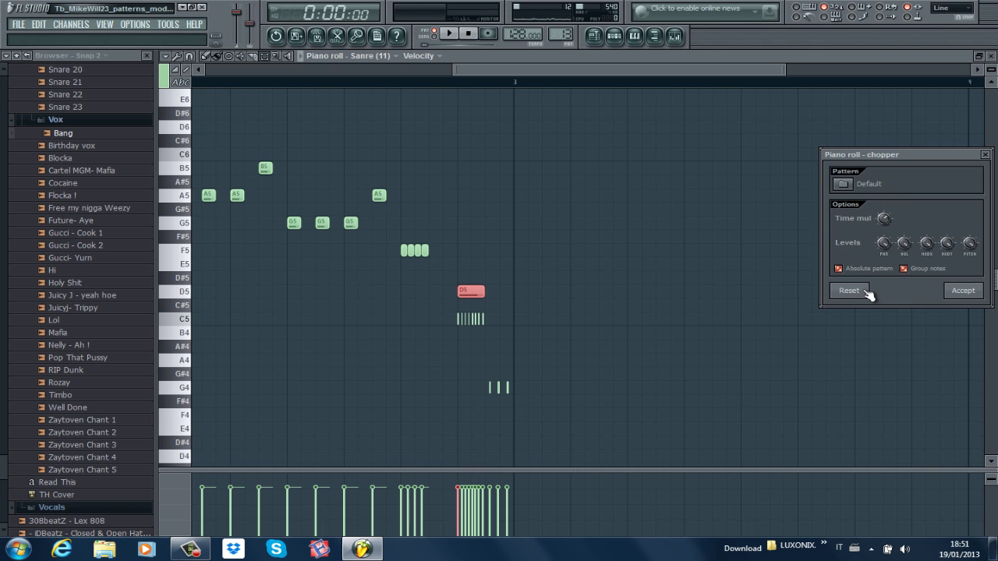
click(985, 156)
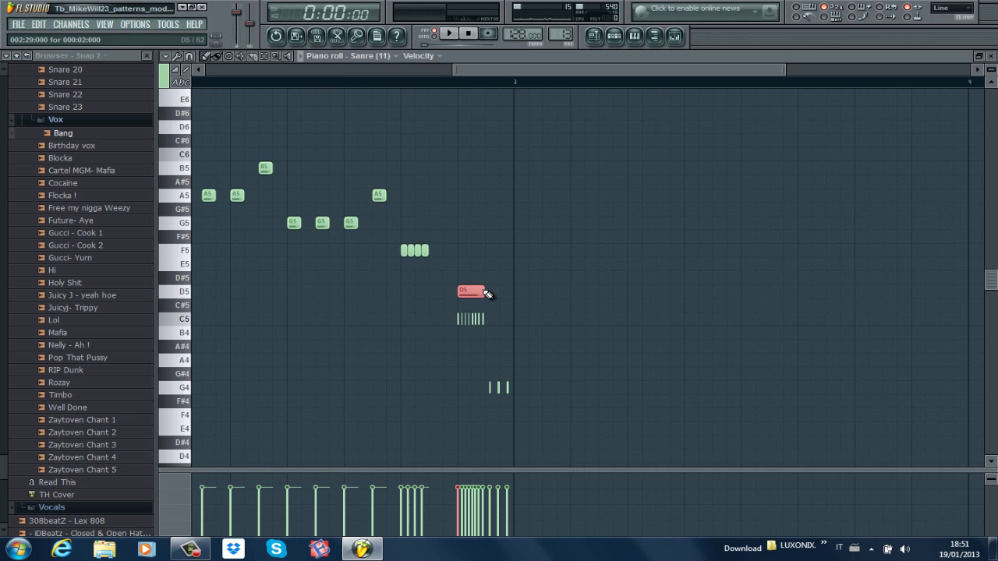
Play the Sanre (11) snare roll from just before its first A5 note, stop playback and leave the piano roll
drag(454, 65, 289, 67)
click(441, 82)
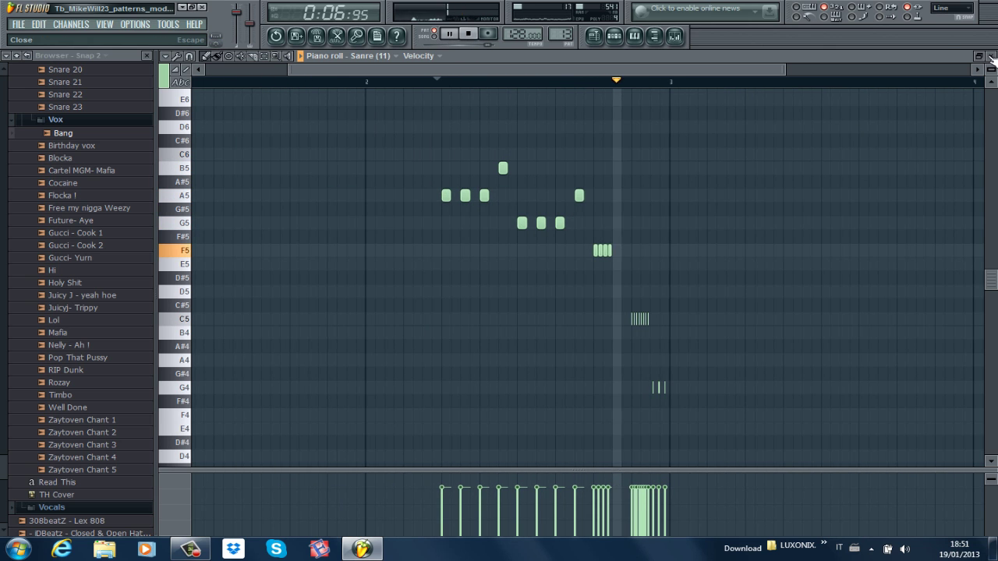
key(space)
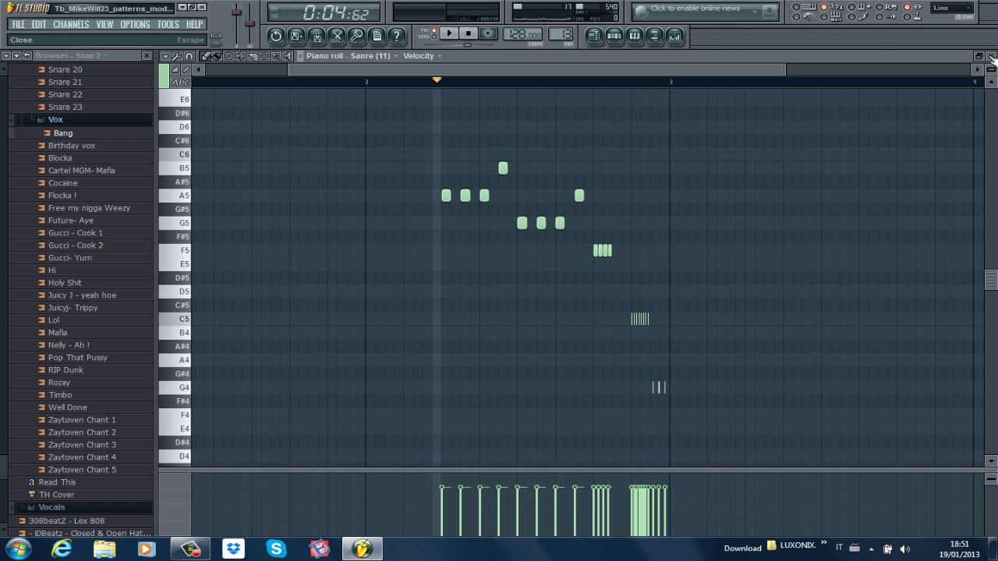
click(993, 59)
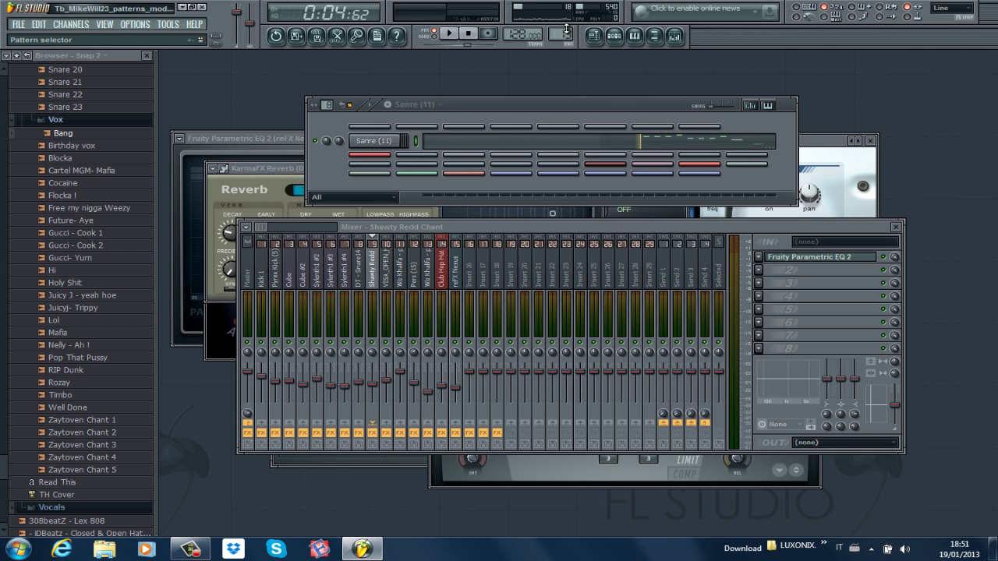
Switch to pattern 14, Orchestra Hits, play it briefly and show its reFX Nexus notes in the piano roll
drag(567, 31, 567, 23)
key(space)
key(space)
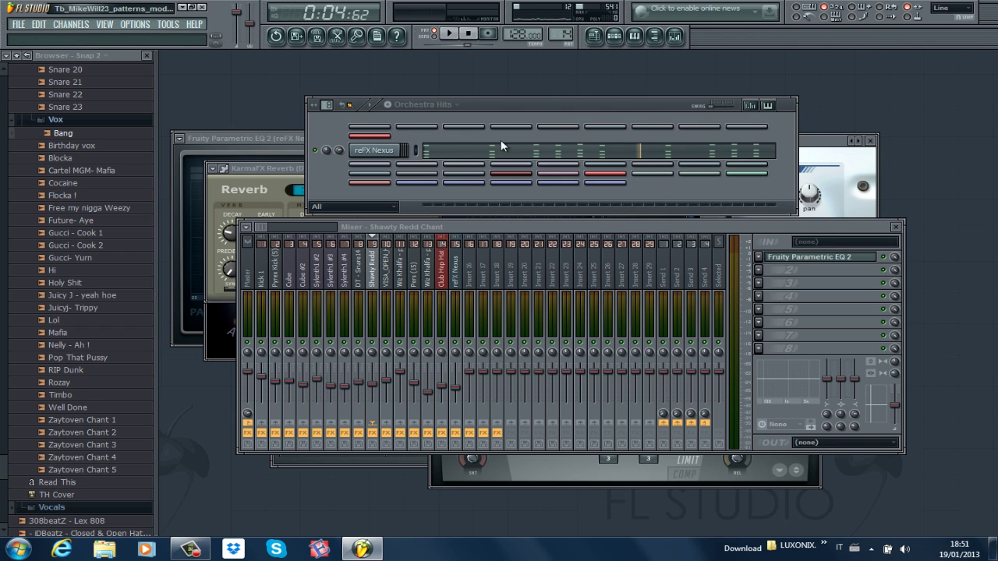
click(435, 154)
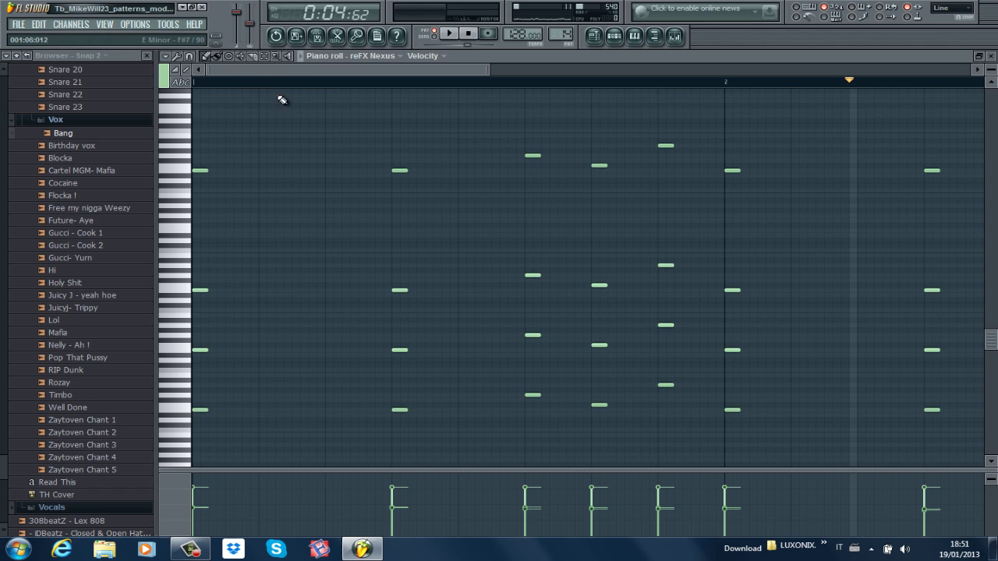
Play the reFX Nexus orchestra hits from the pattern's beginning, zoom in on the first bar and stop playback
drag(235, 84, 73, 83)
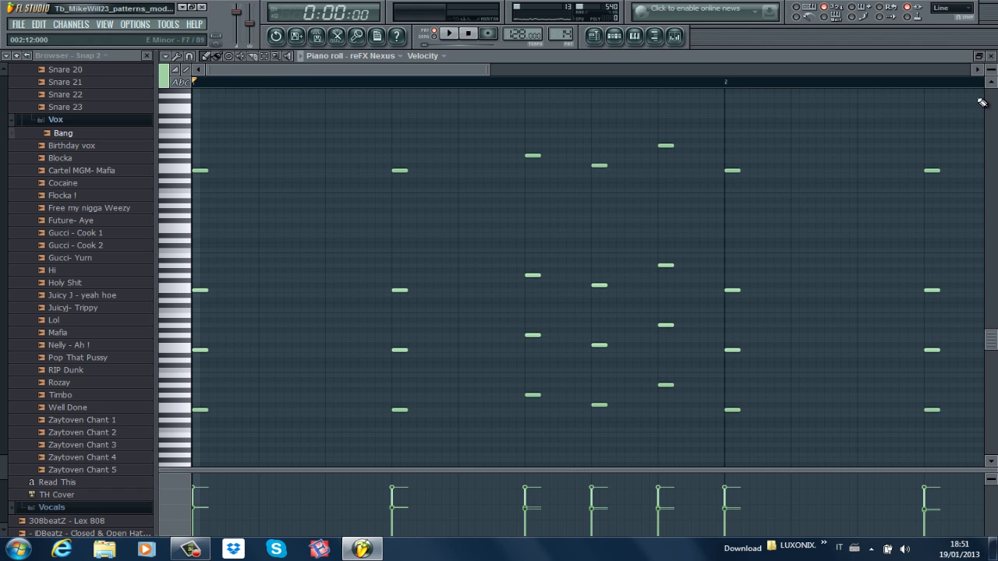
key(space)
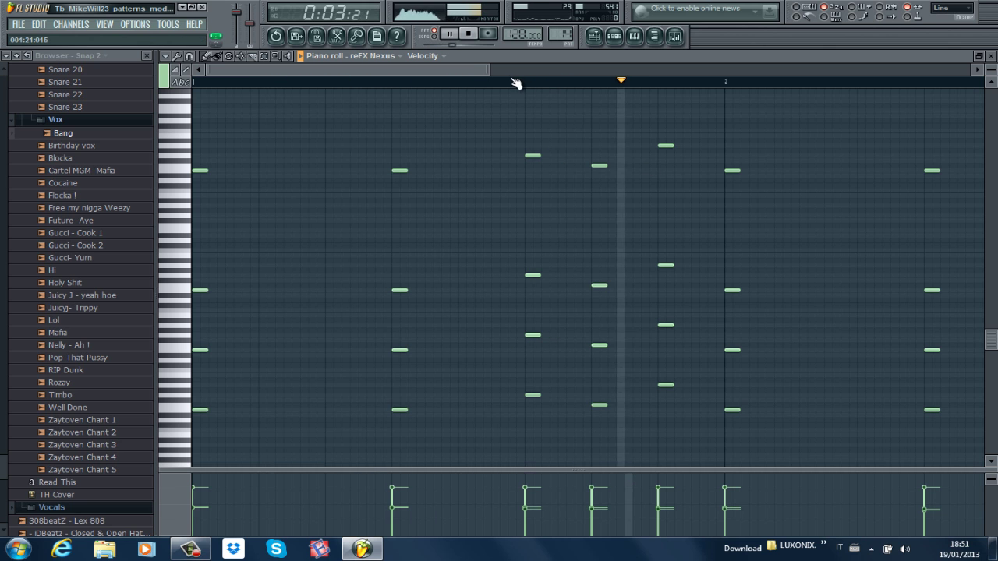
drag(489, 71, 402, 46)
key(space)
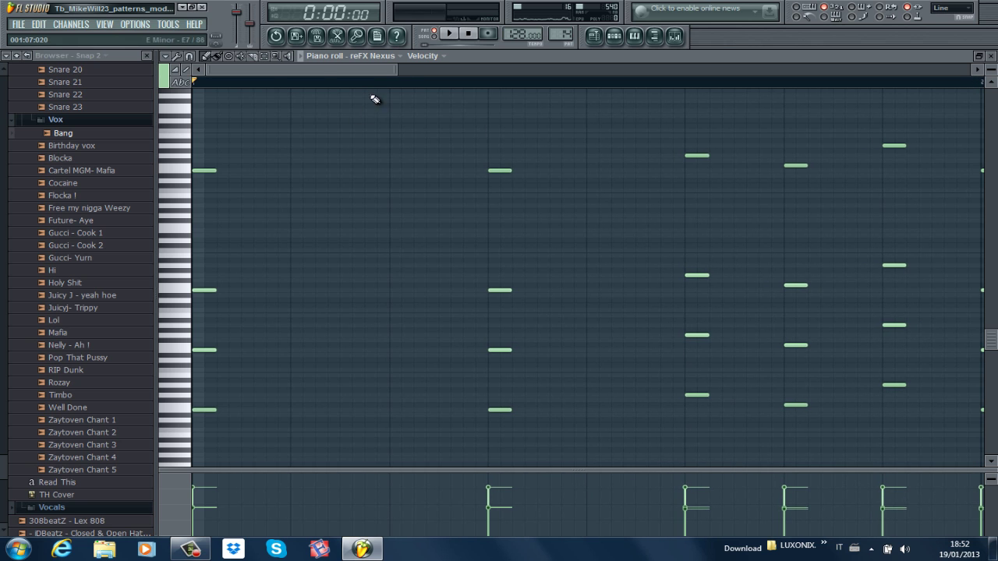
Switch the piano roll to the larger keyboard view, select the first bar's notes in the C4 octave and compare them with the other octaves
click(191, 83)
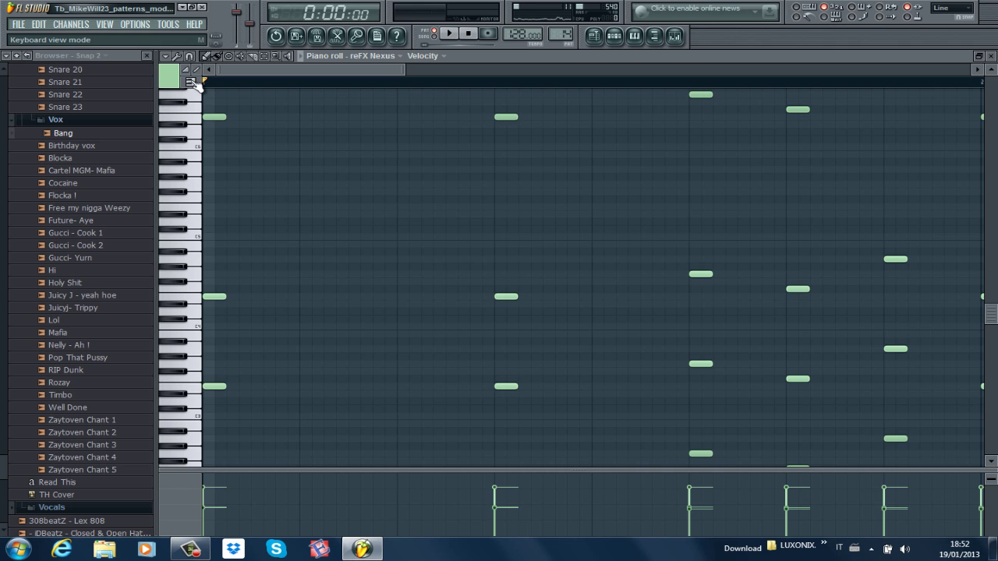
drag(404, 70, 485, 66)
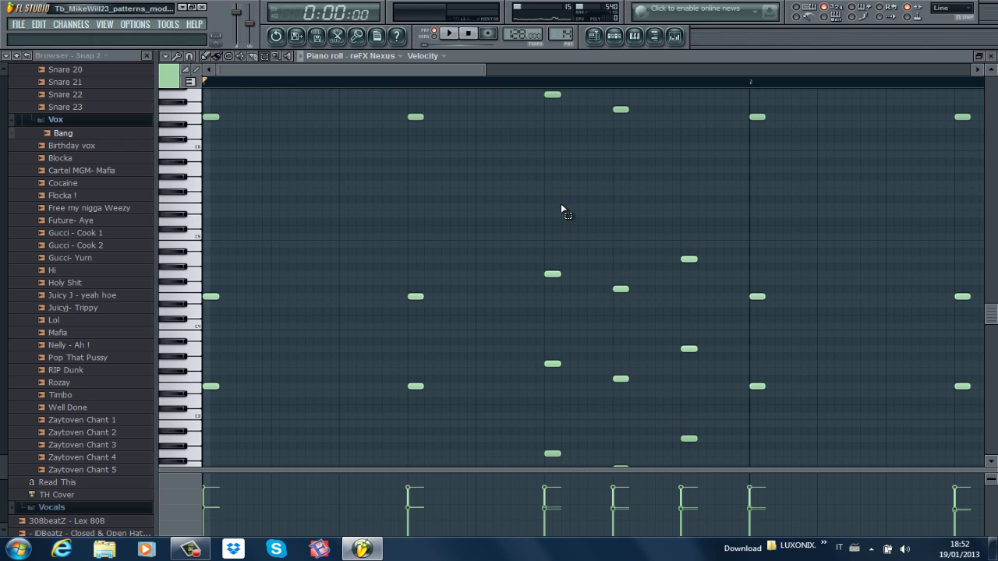
drag(718, 255, 191, 331)
scroll(421, 205, up, 4)
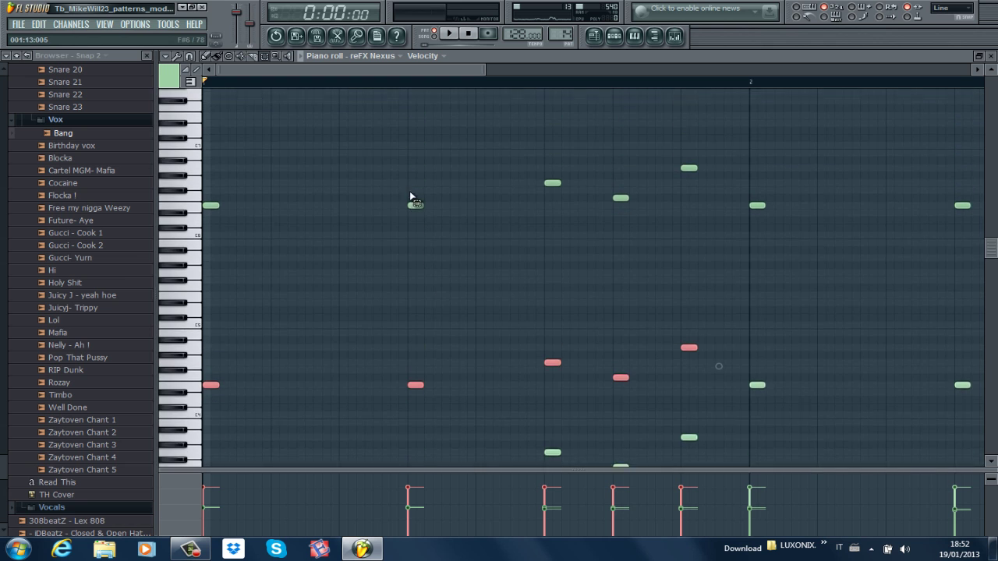
scroll(360, 180, down, 3)
scroll(360, 179, down, 4)
scroll(359, 185, up, 4)
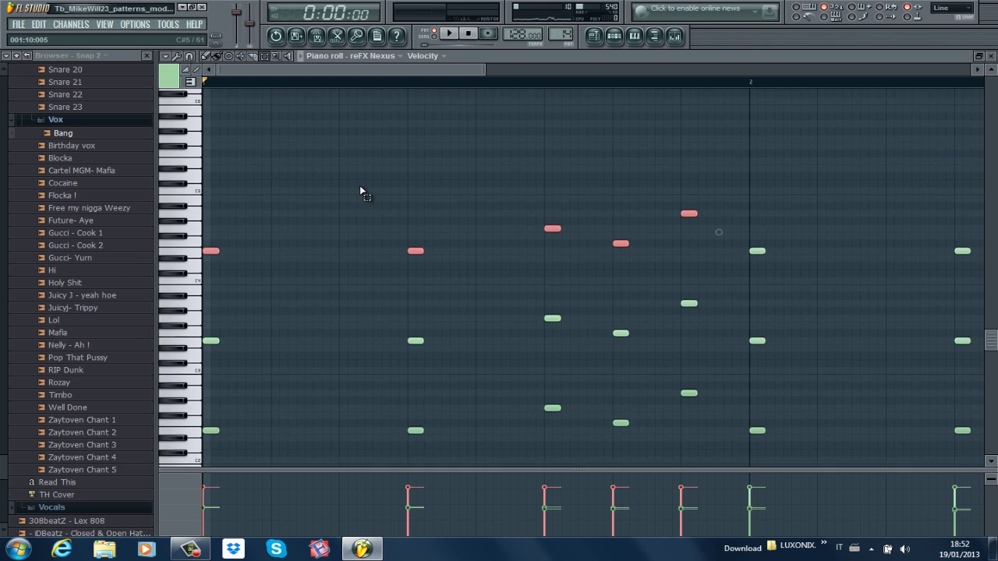
scroll(226, 144, down, 2)
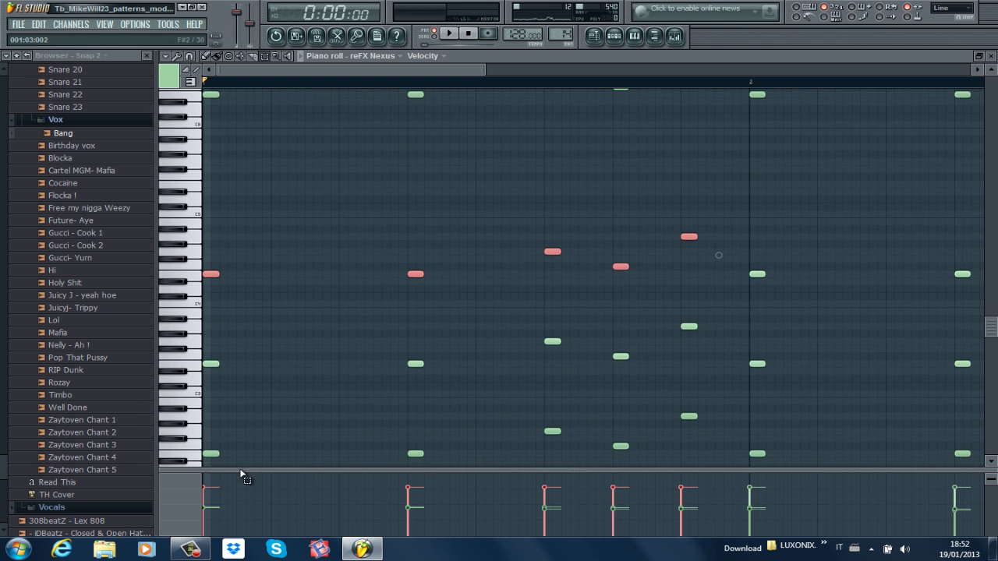
scroll(525, 92, up, 3)
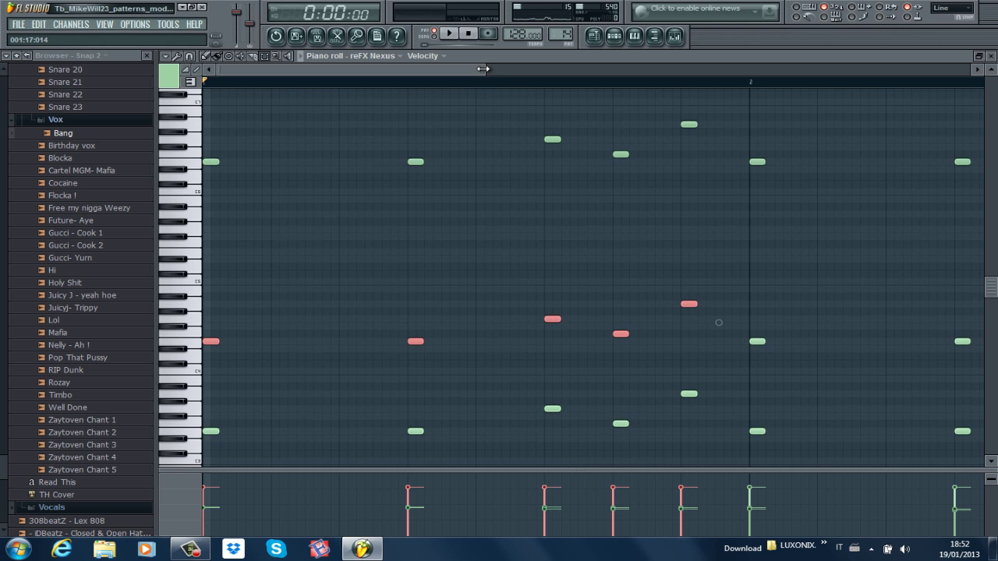
Show both bars of the orchestra hits during playback, leave the piano roll and stop playback
mouse_move(483, 69)
mouse_down()
mouse_move(967, 69)
mouse_move(623, 65)
mouse_up()
scroll(361, 195, up, 2)
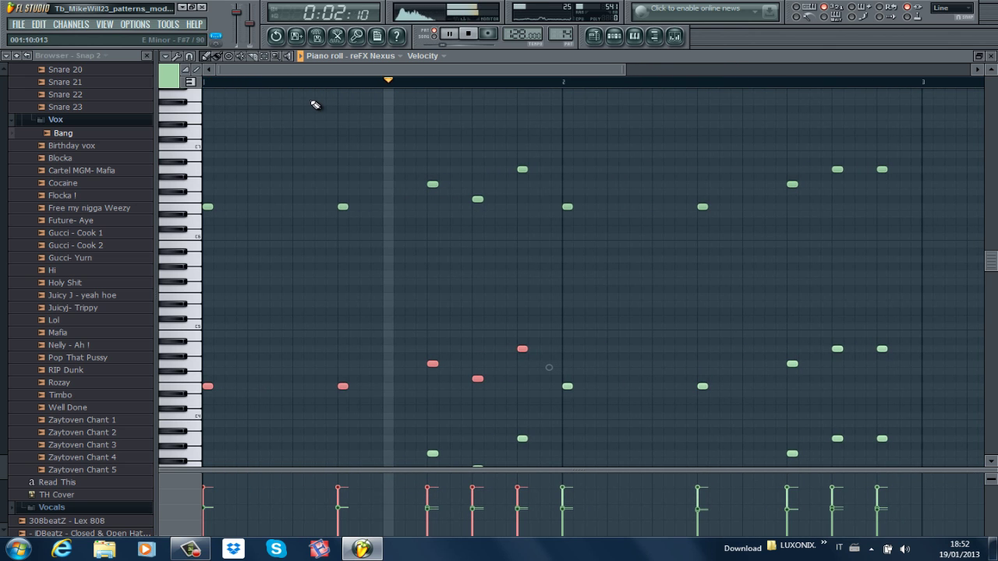
click(992, 57)
key(space)
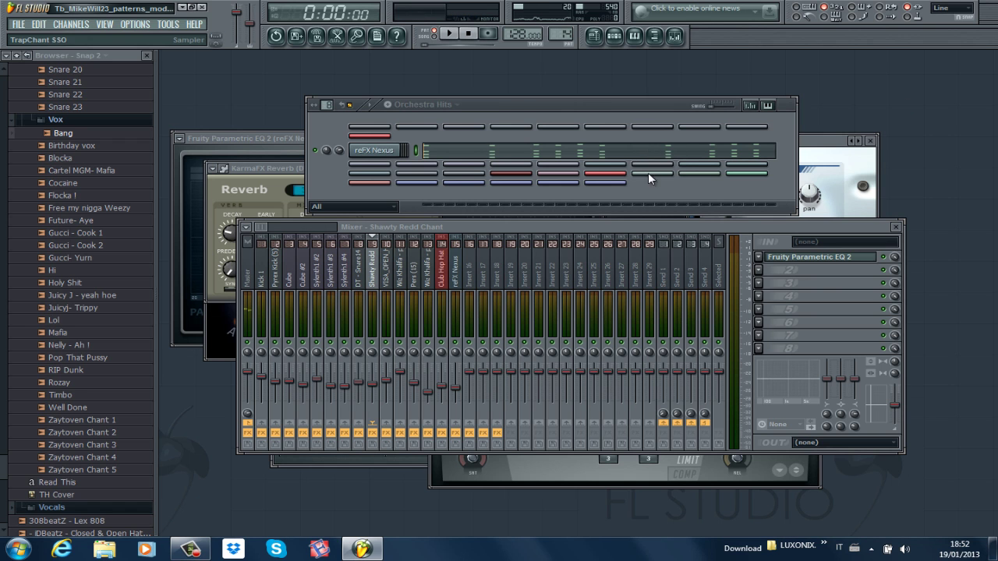
Select the reFX Nexus mixer track, examine its Fruity Parametric EQ 2 curve during playback and close the equalizer
click(460, 271)
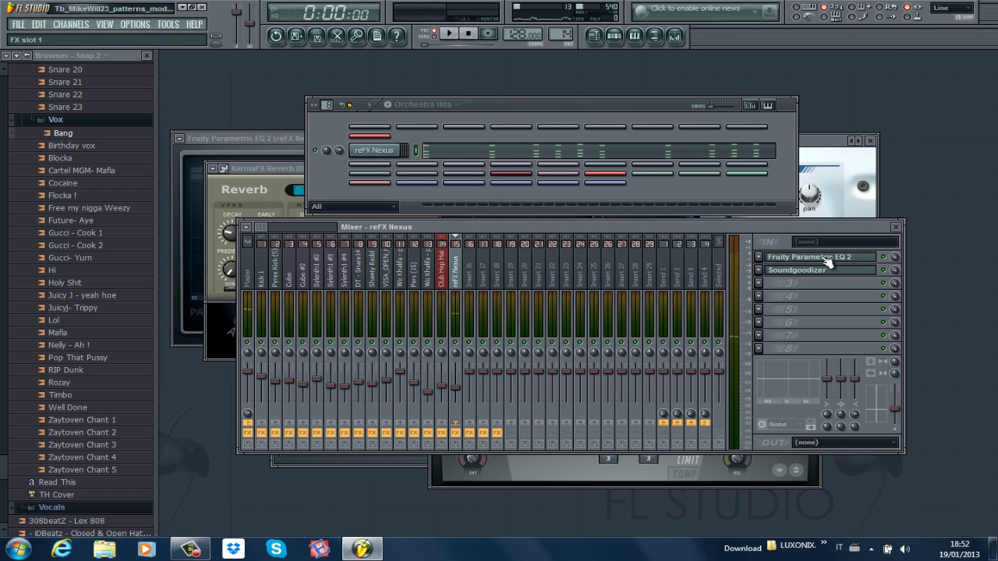
click(828, 262)
click(828, 262)
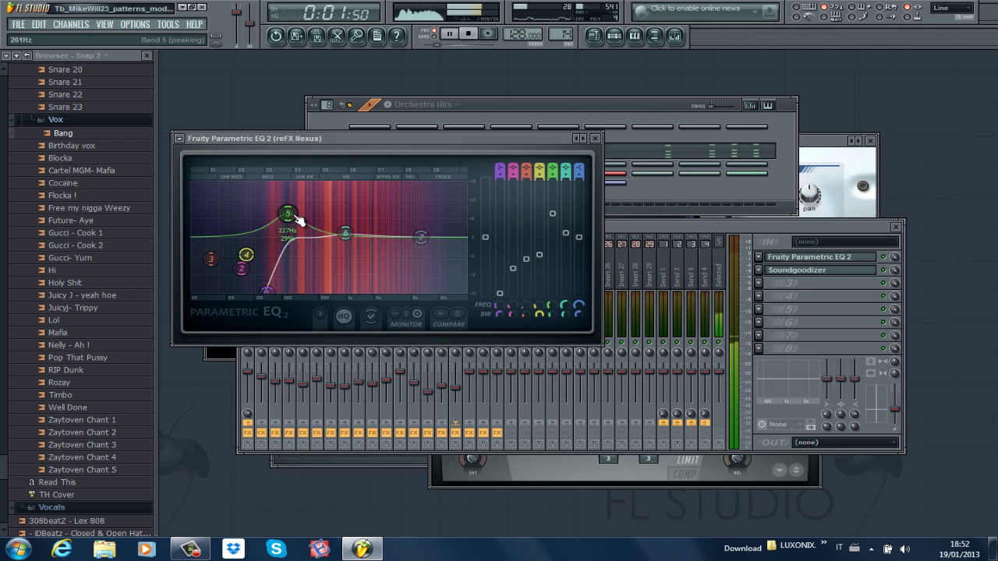
key(space)
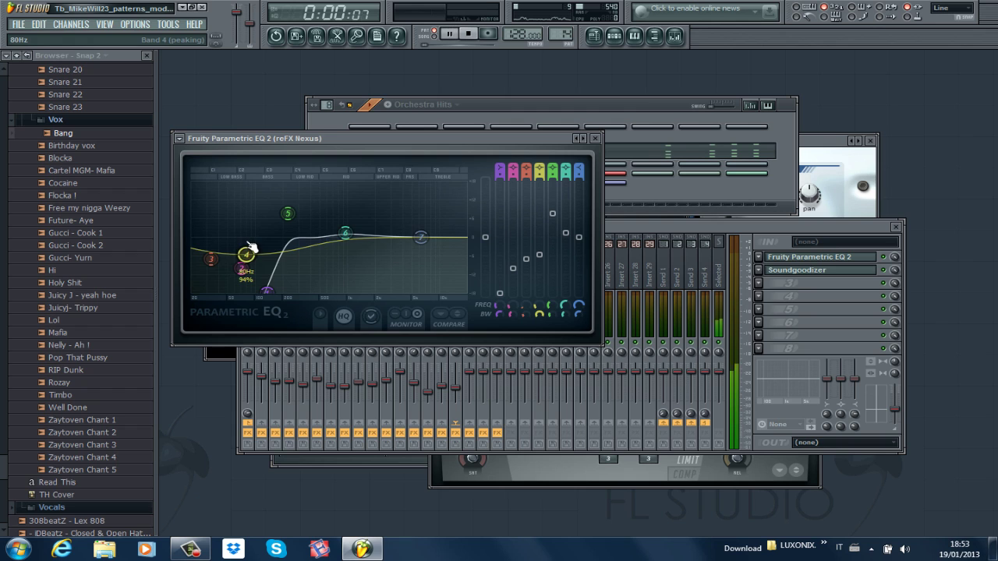
key(space)
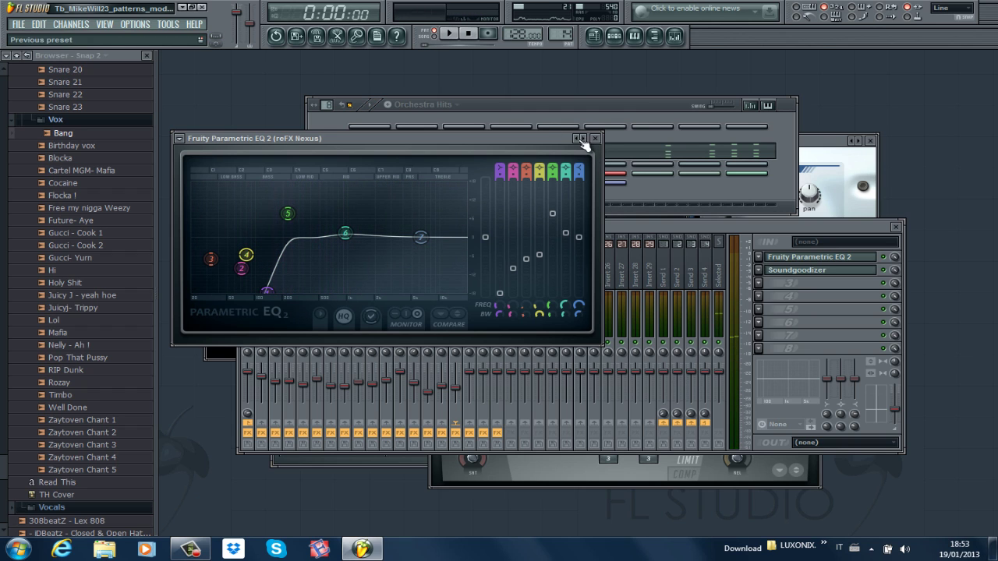
click(595, 138)
Switch to pattern 15, Club Hop Hat SSO, play its two bars of C5 hat notes in the piano roll and leave it
scroll(568, 29, up, 3)
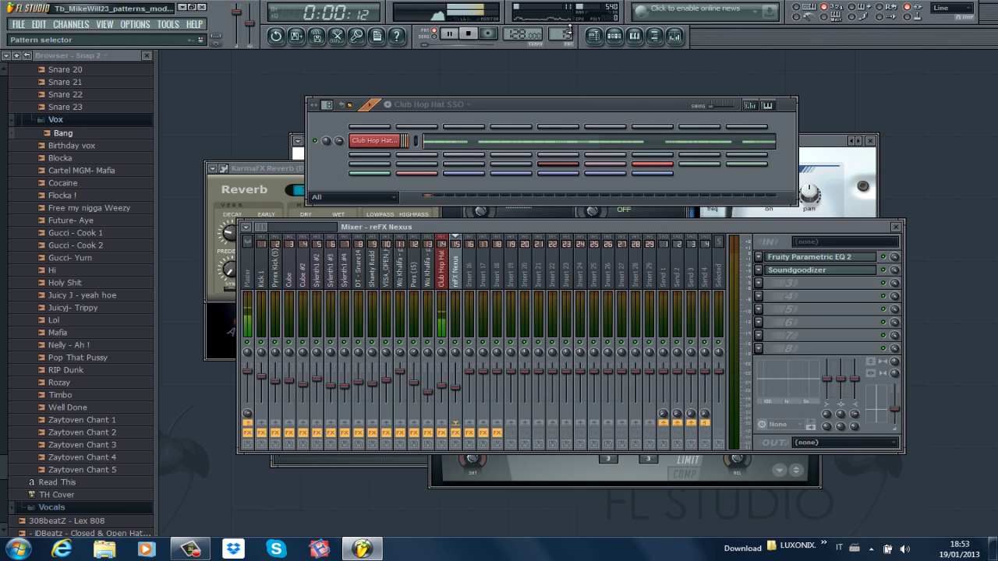
click(556, 139)
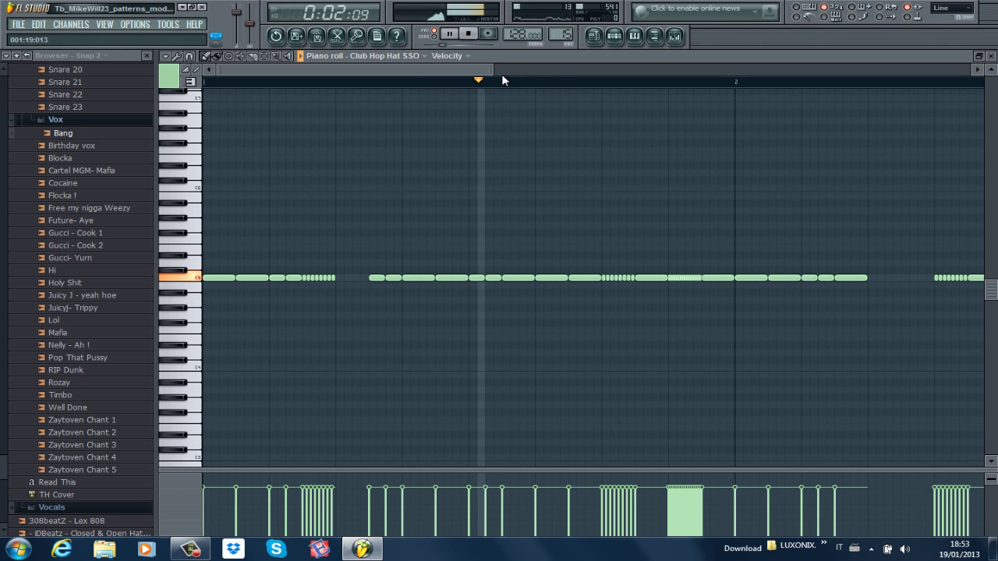
drag(606, 79, 657, 68)
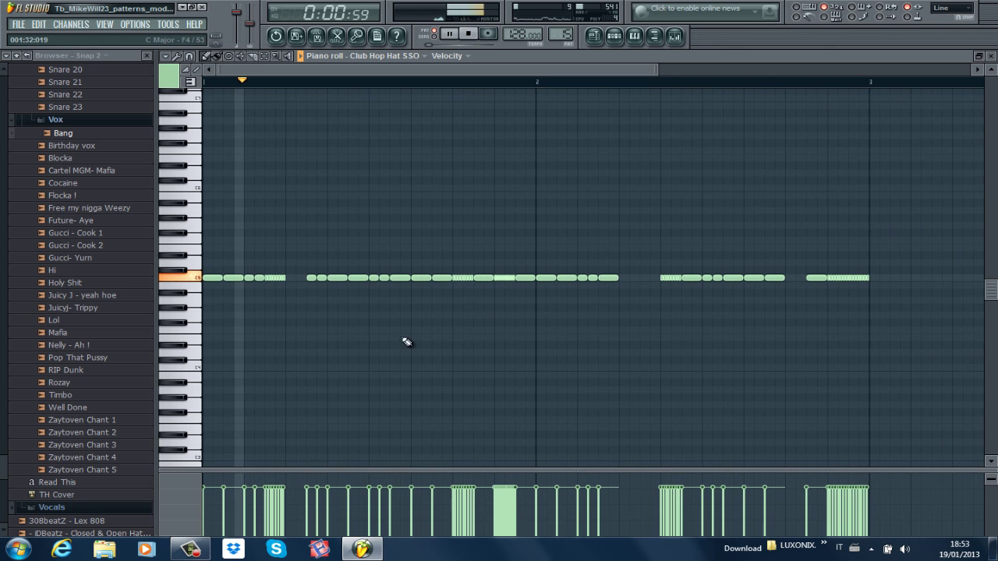
key(space)
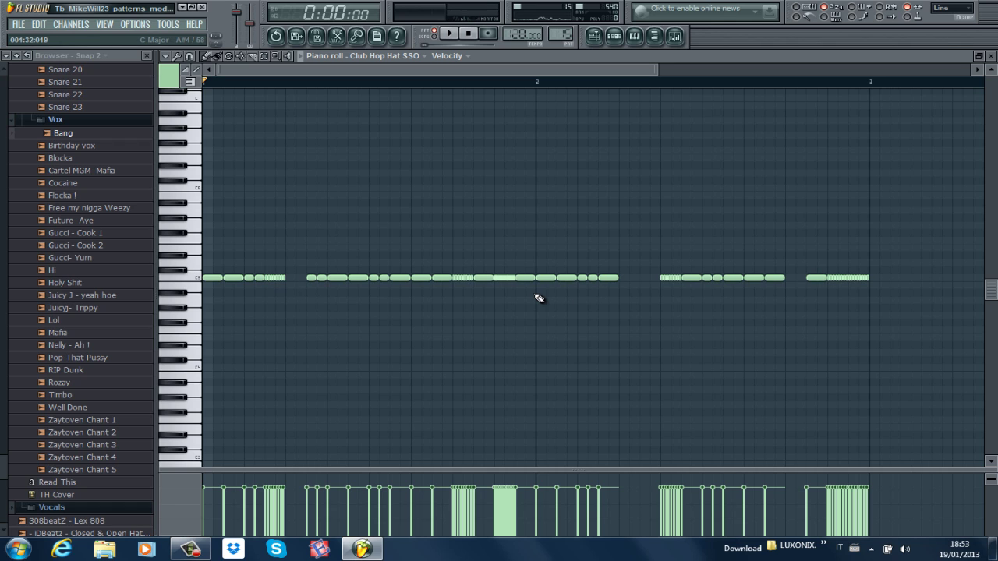
key(space)
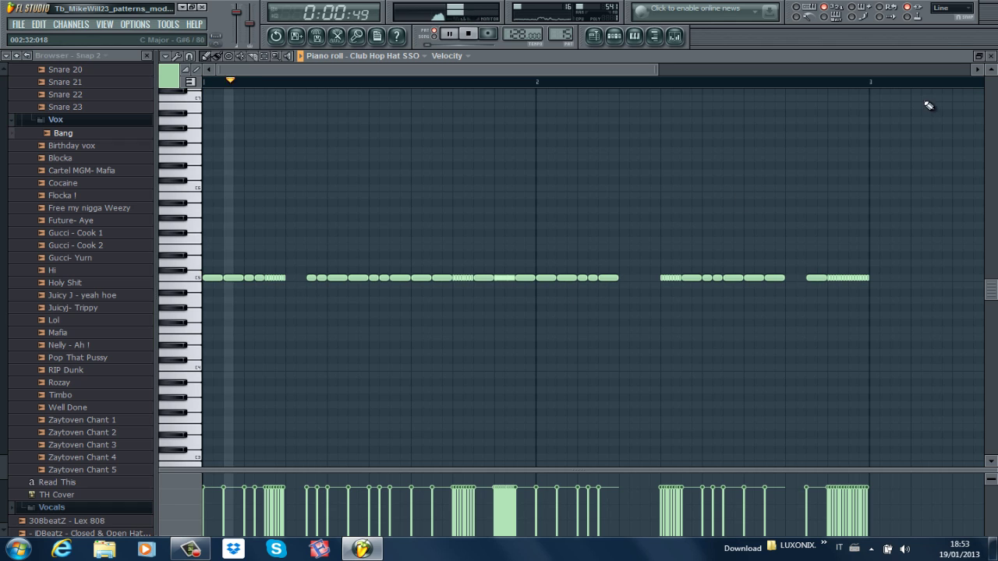
key(space)
click(993, 57)
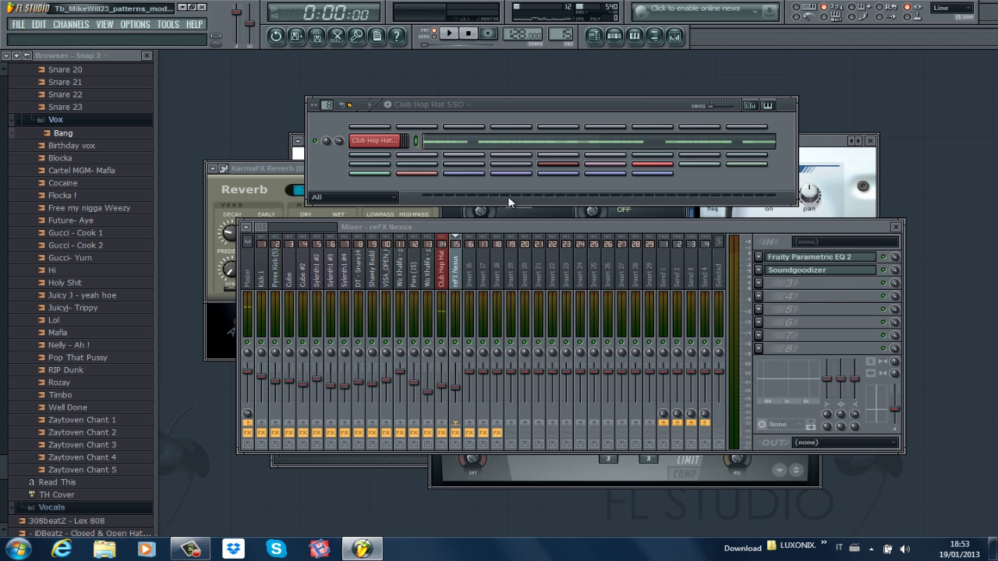
Add Fruity Reeverb 2 to the second effect slot of the Club Hop Hat SSO mixer track
click(442, 269)
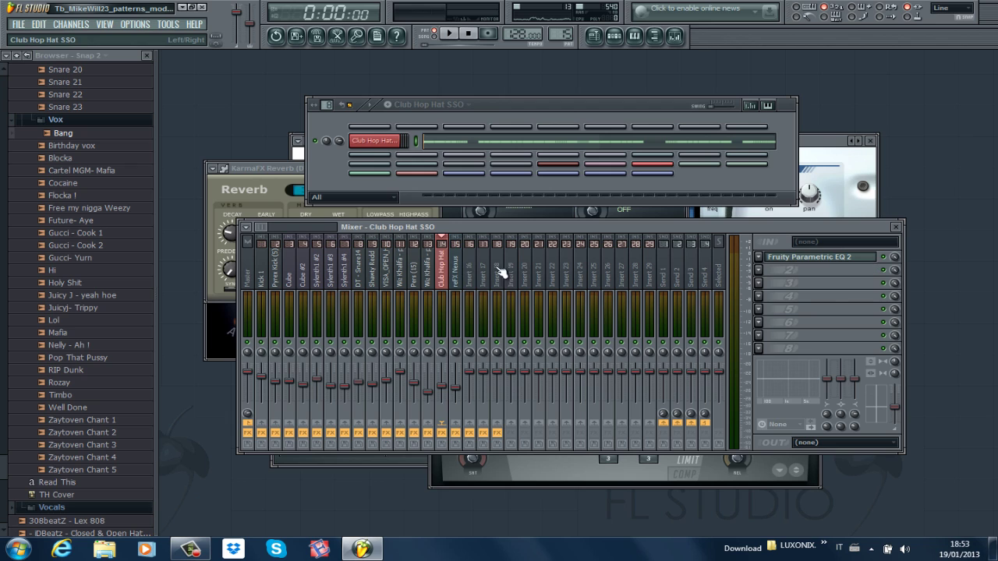
click(762, 273)
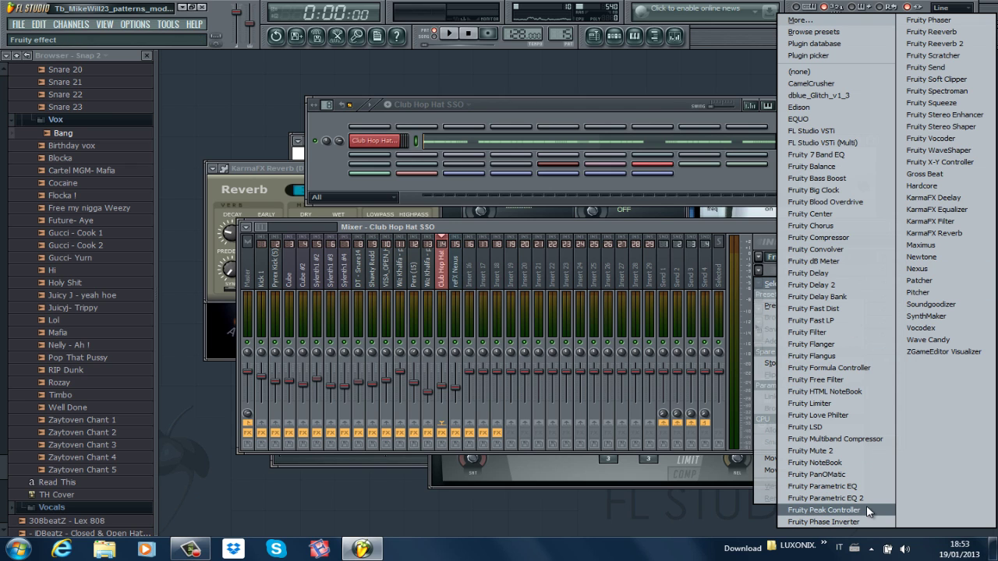
click(954, 43)
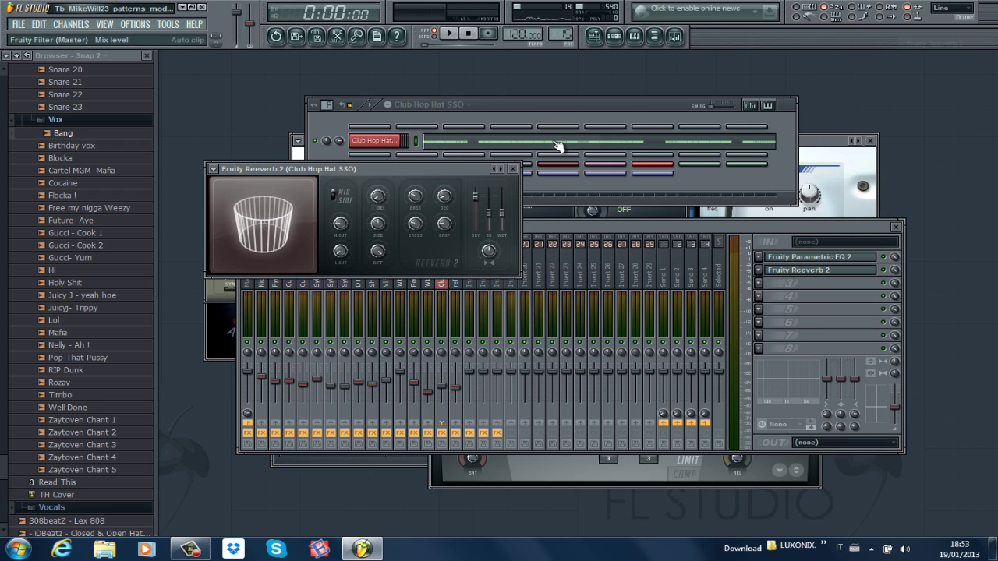
Play the hat with the reverb, close the Fruity Reeverb 2 window, lower its slot's mix level and stop playback
key(space)
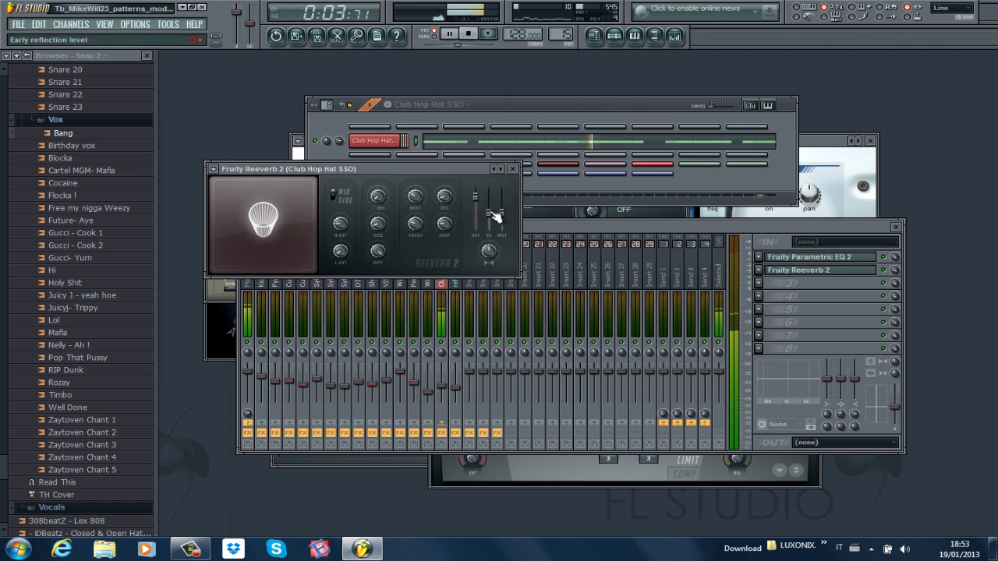
click(512, 168)
drag(896, 271, 906, 325)
key(space)
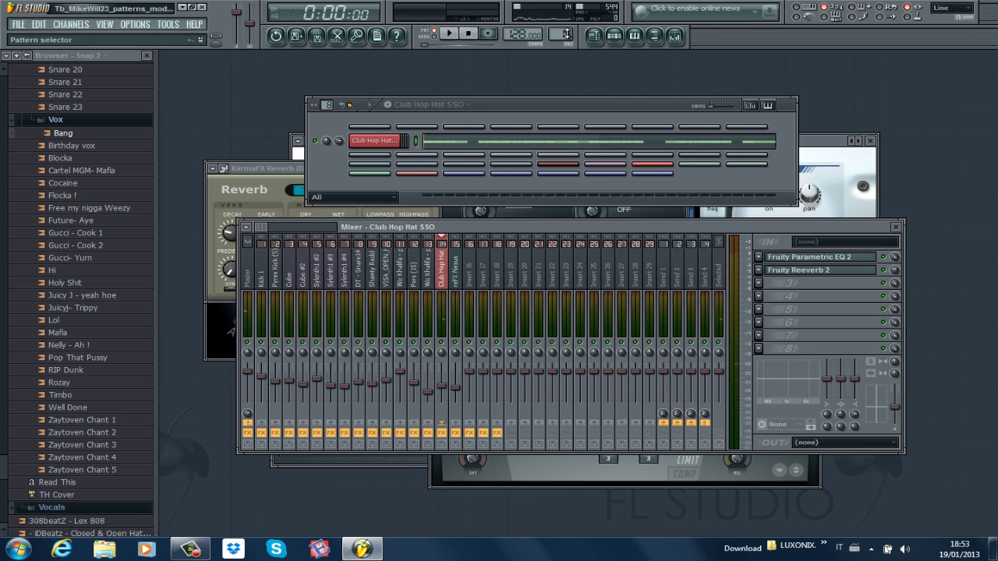
Switch to the Cube pattern, play it and show its notes in the piano roll
drag(566, 34, 566, 25)
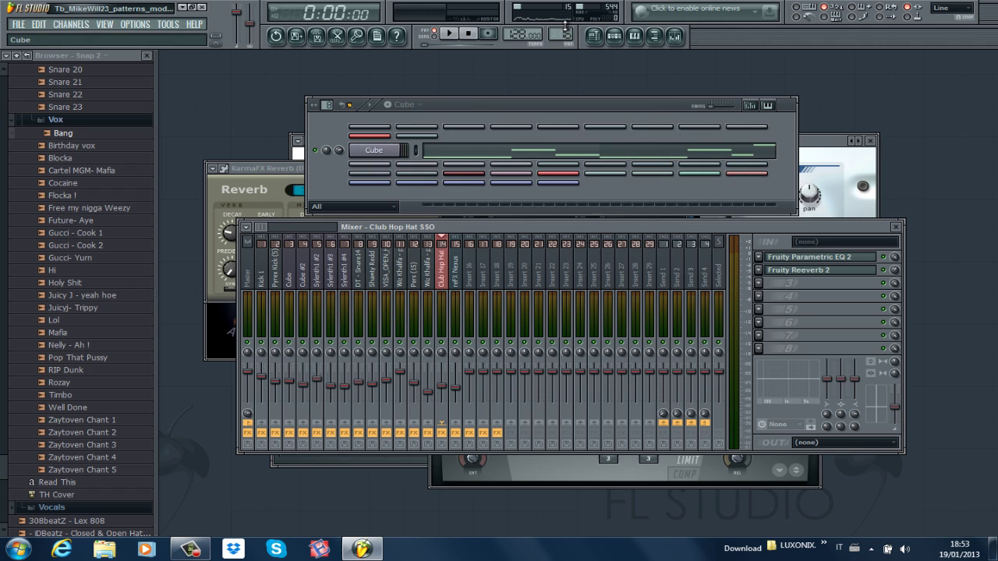
key(space)
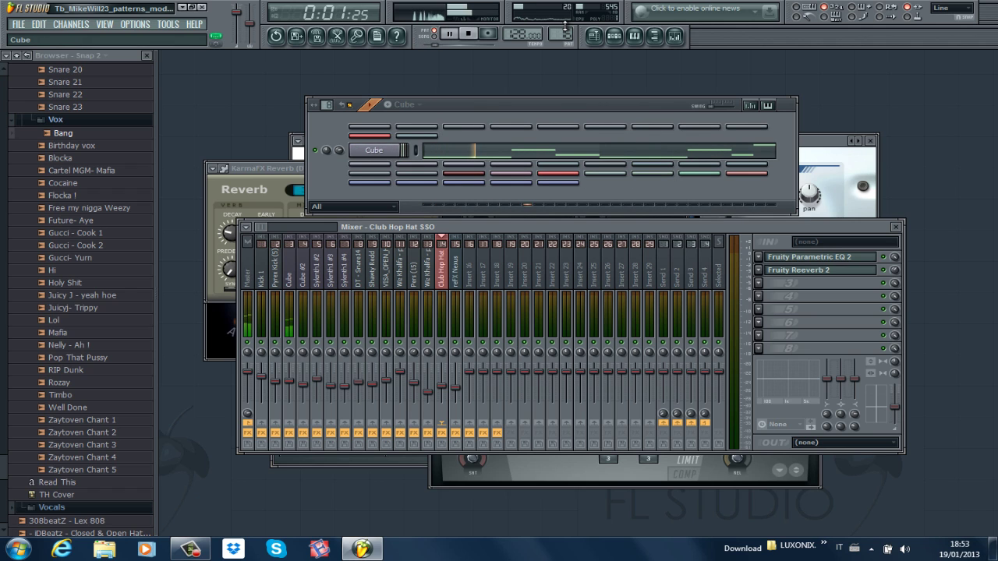
click(467, 158)
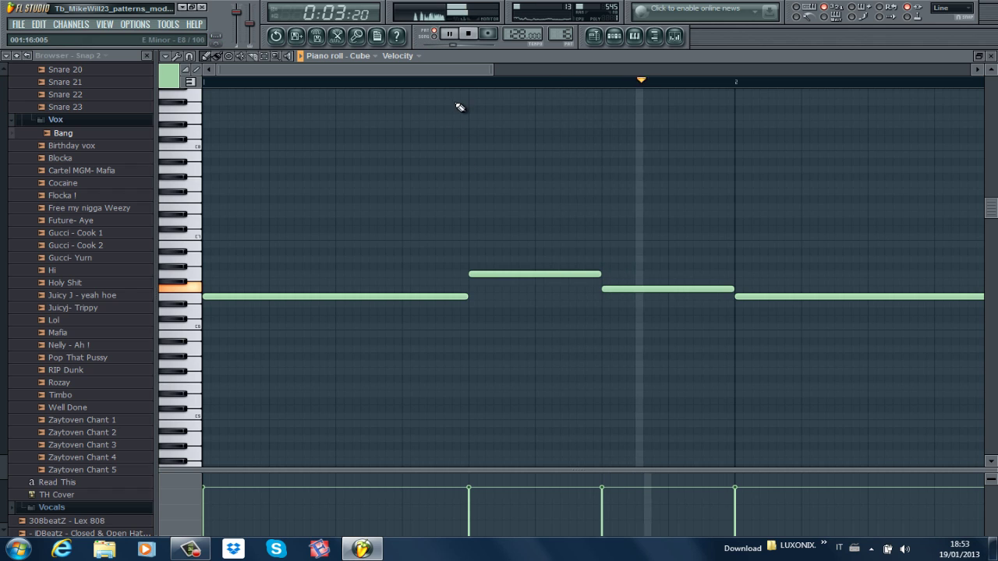
key(space)
Show the note names in the Cube piano roll, play the melody with both bars in view and leave the piano roll
click(195, 85)
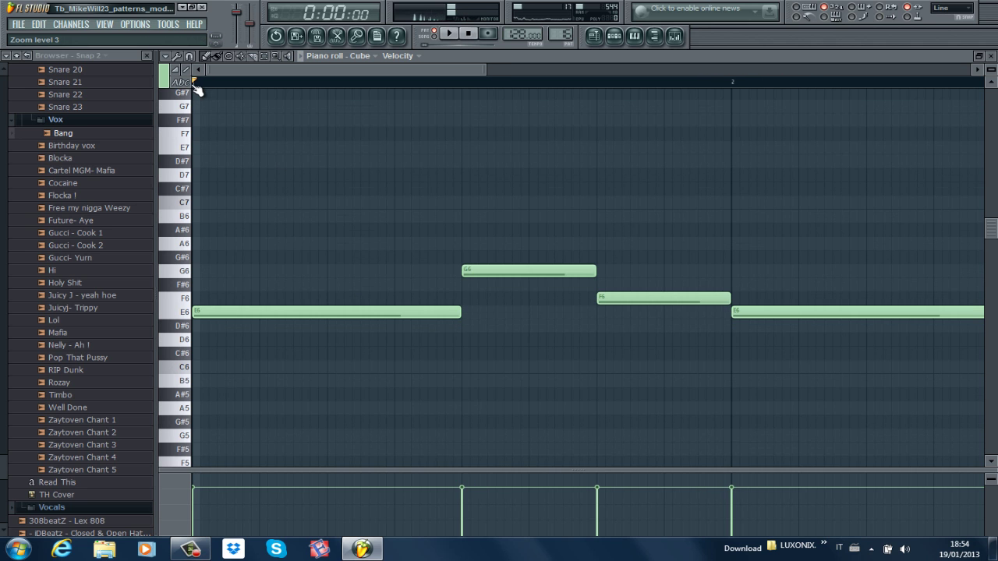
key(space)
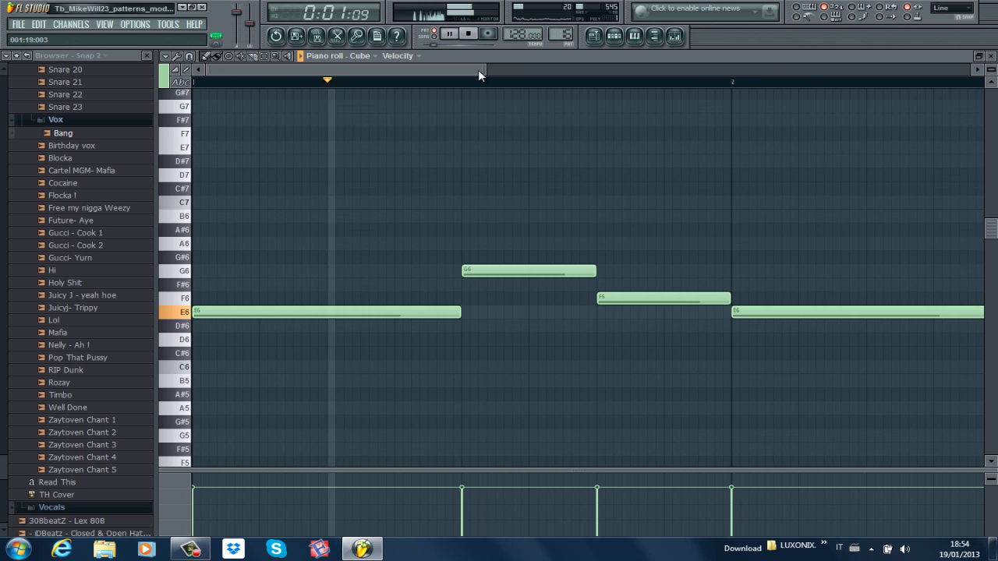
drag(484, 71, 741, 62)
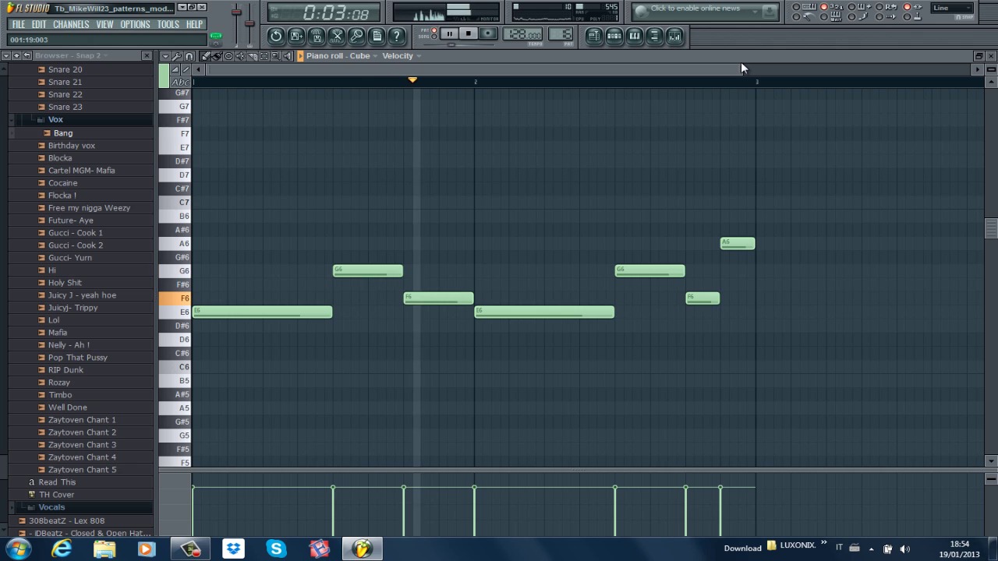
key(space)
click(991, 58)
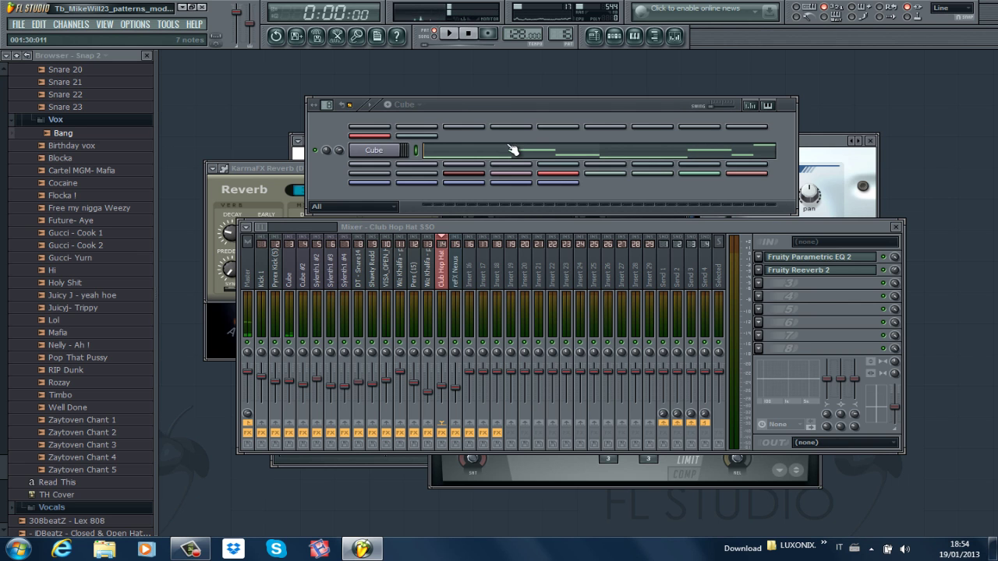
Show the Sytrus instrument behind the Cube channel, including its plugin options, and close it
click(387, 152)
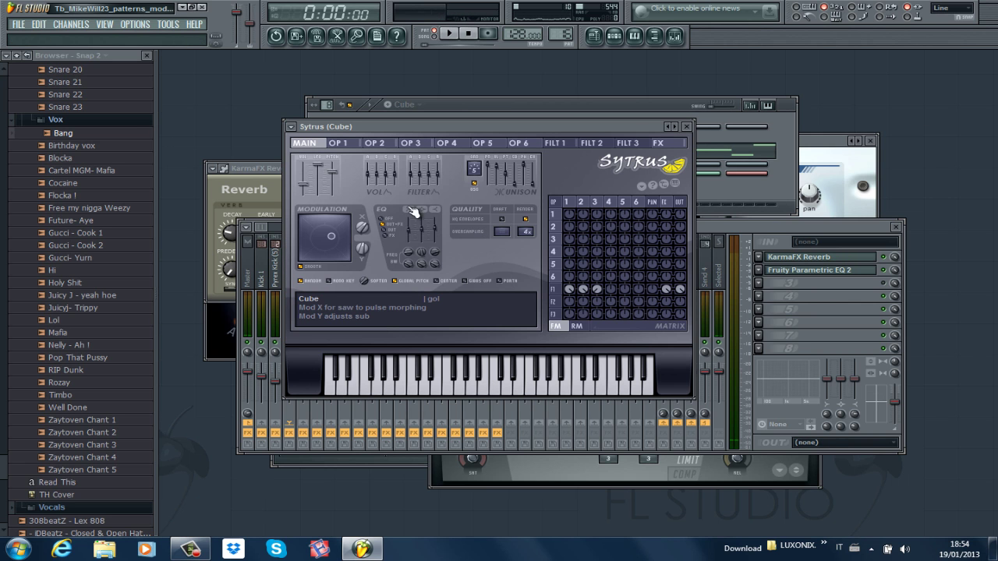
click(293, 129)
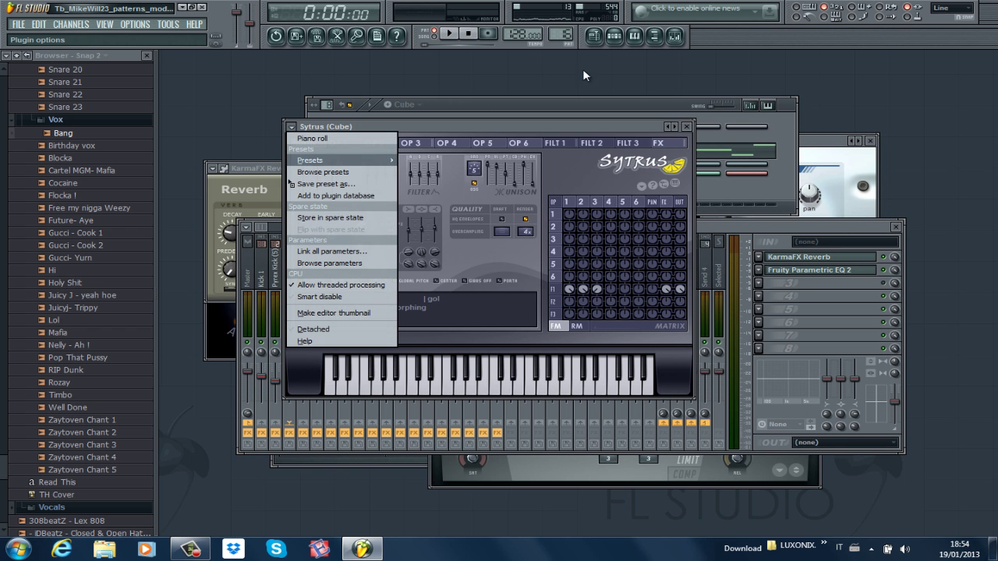
click(694, 131)
click(686, 127)
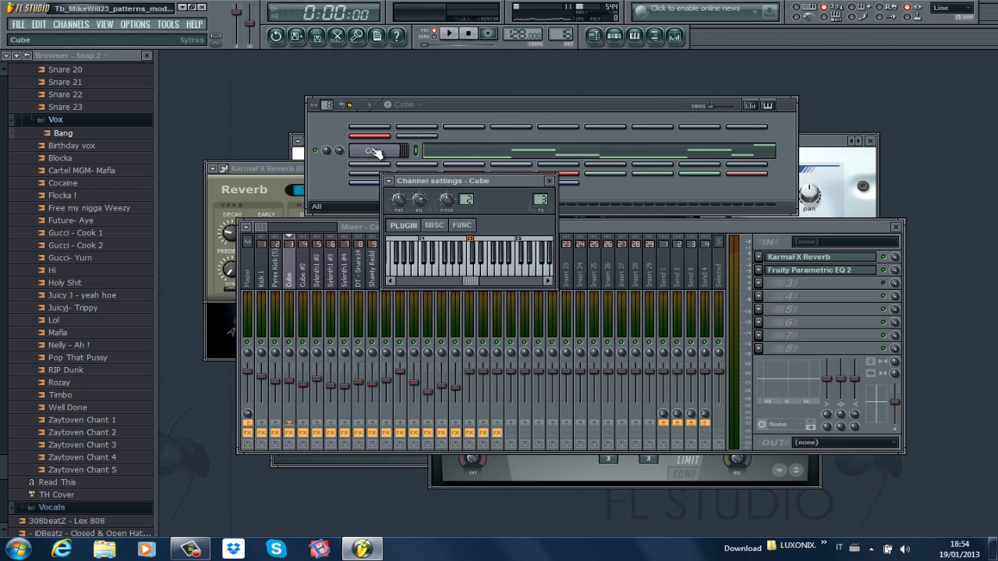
click(521, 117)
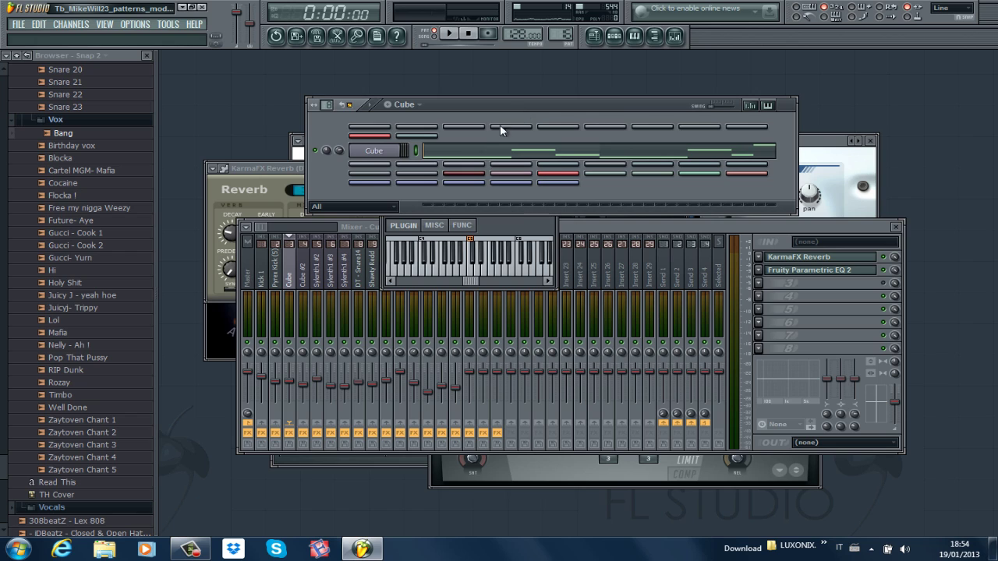
Switch to the Cube #2 pattern and play its notes in the piano roll with both bars in view
click(562, 30)
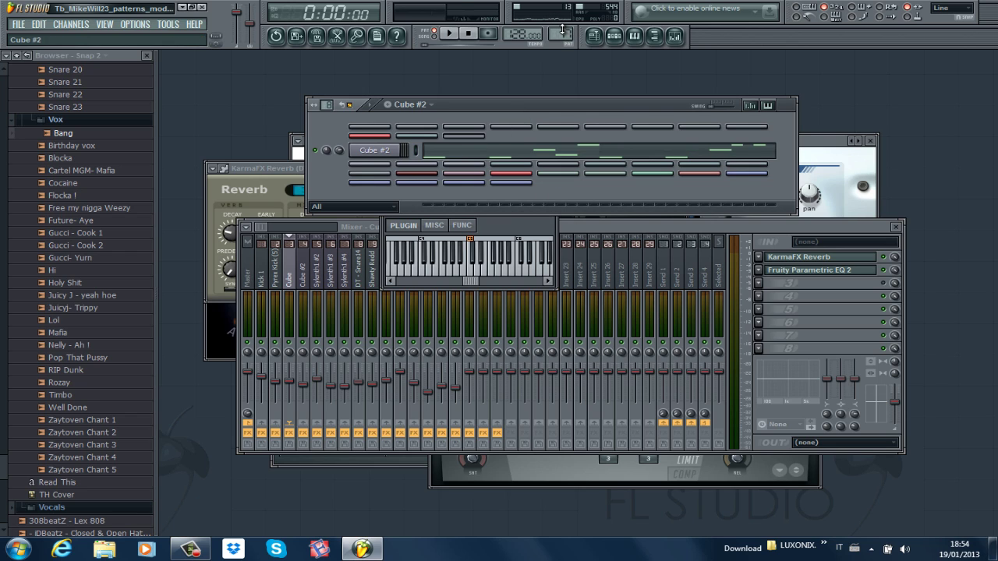
key(space)
click(532, 152)
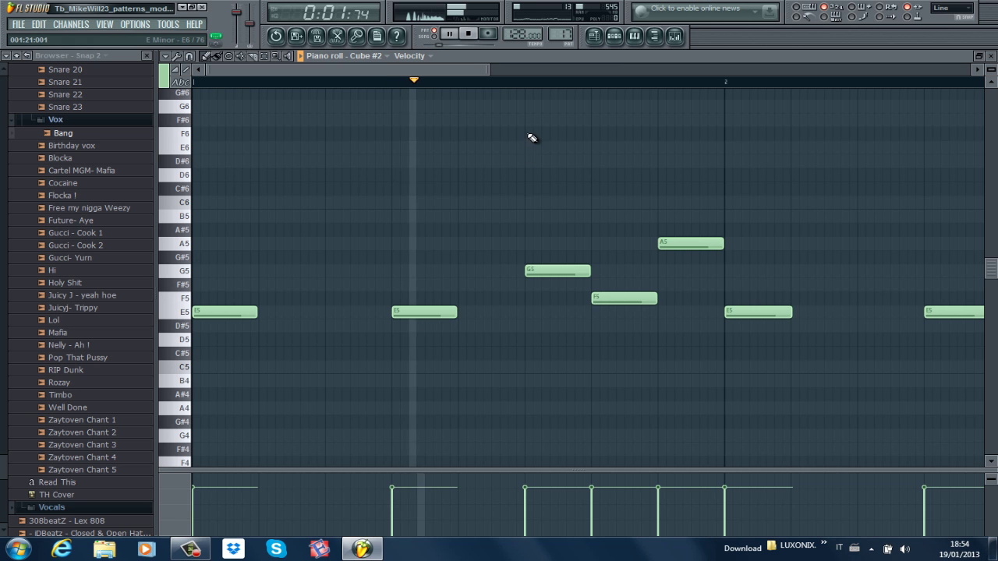
drag(489, 69, 789, 66)
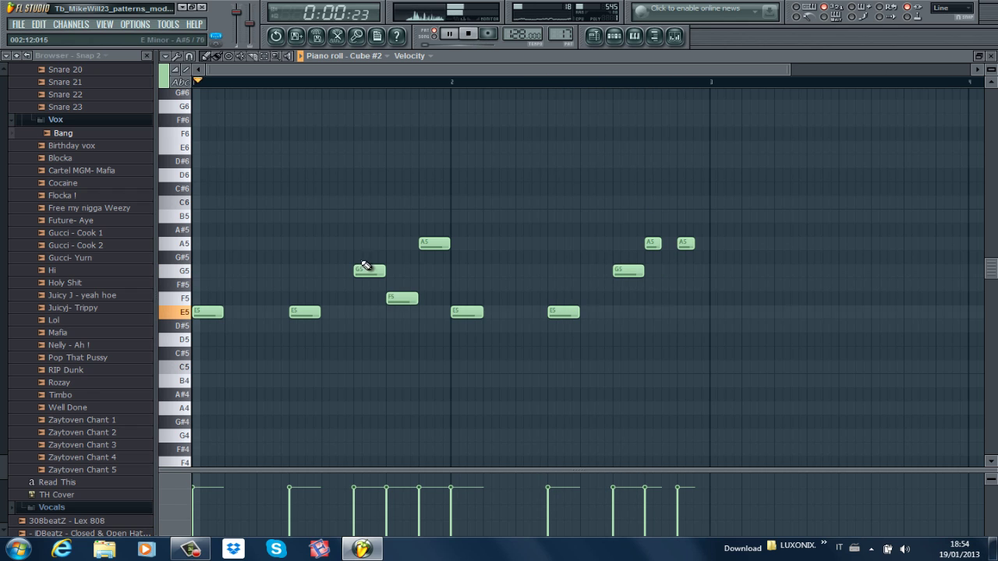
key(space)
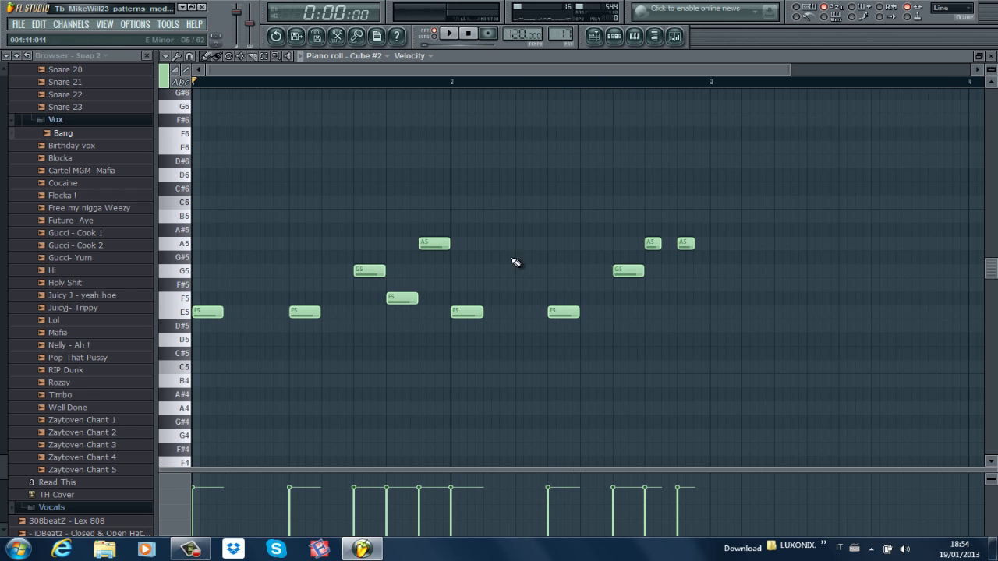
click(990, 56)
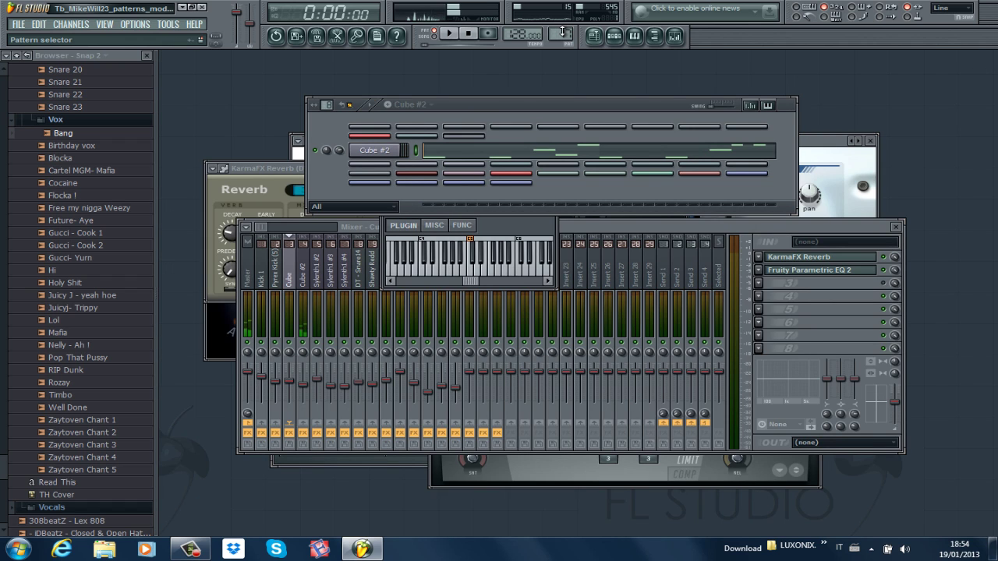
Switch to the Sylenth1 #2 pattern, play it and view its Sylenth1 instrument settings before closing them
drag(562, 32, 562, 26)
key(space)
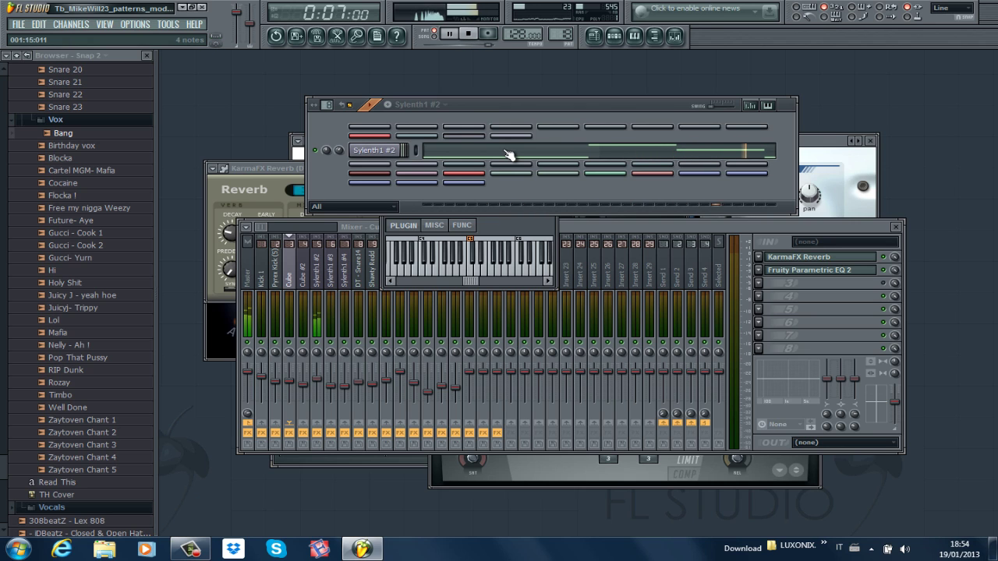
key(space)
click(396, 153)
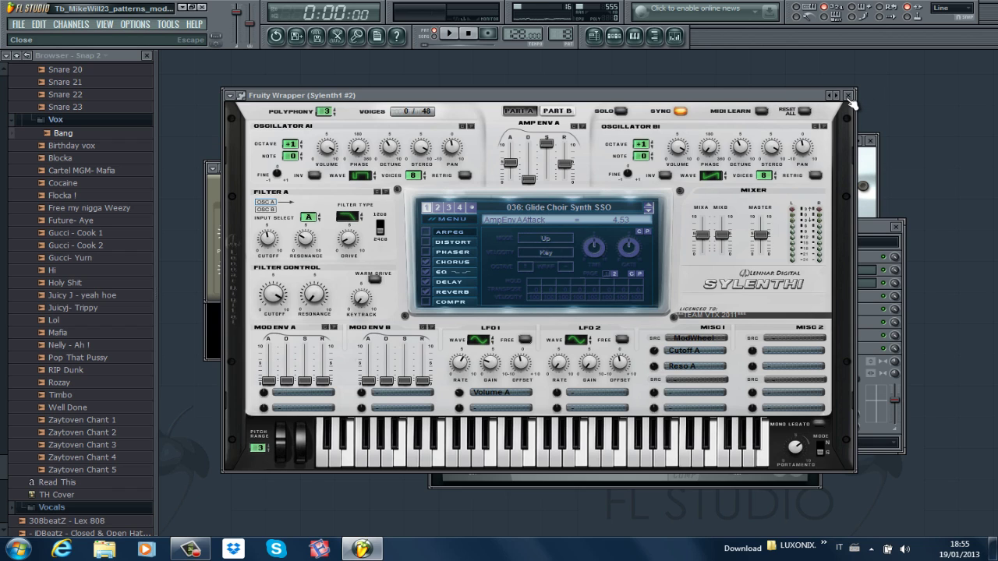
click(848, 96)
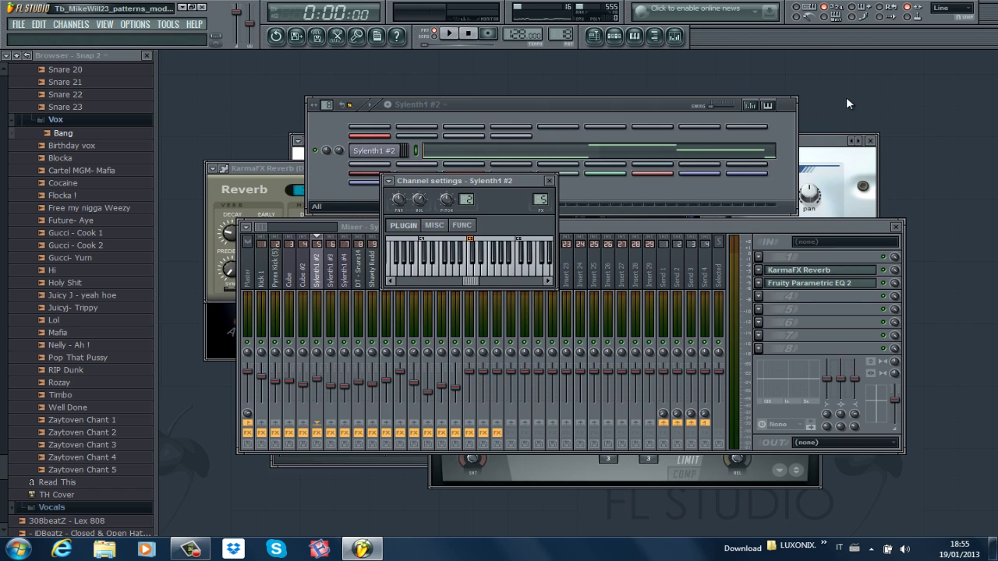
click(475, 106)
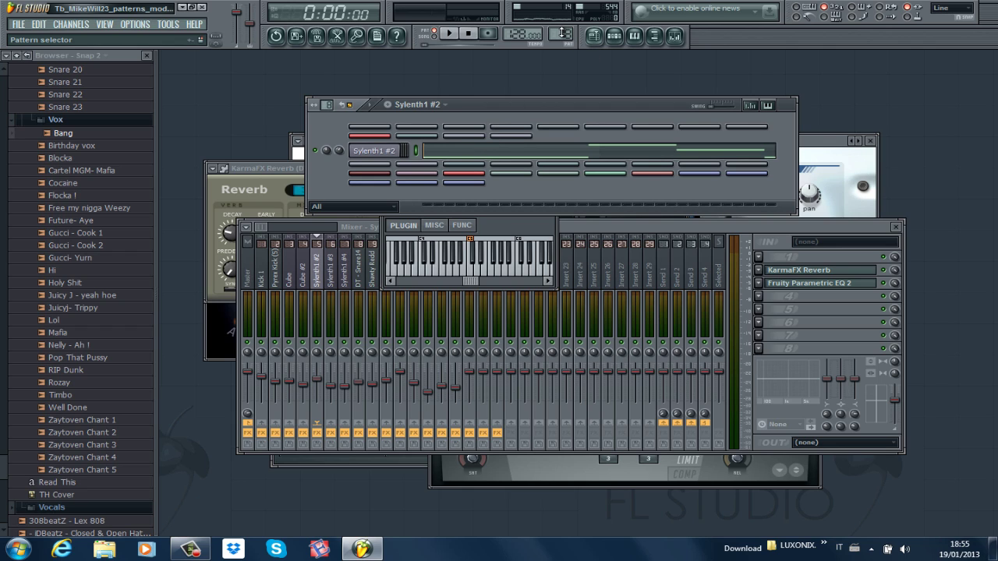
Switch to the Sylenth1 #3 pattern and play it while showing both bars of its notes in the piano roll
scroll(565, 30, up, 1)
key(space)
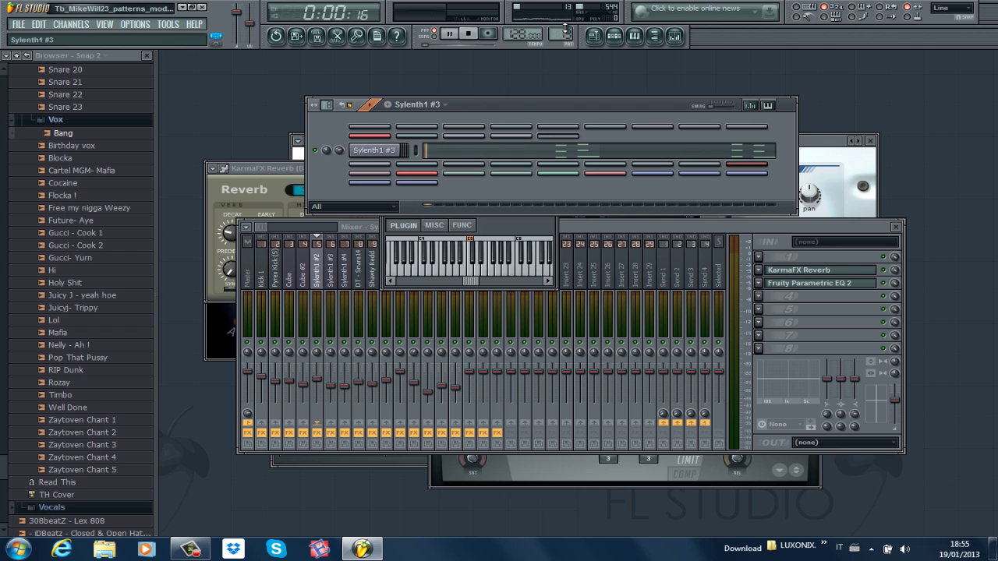
click(605, 154)
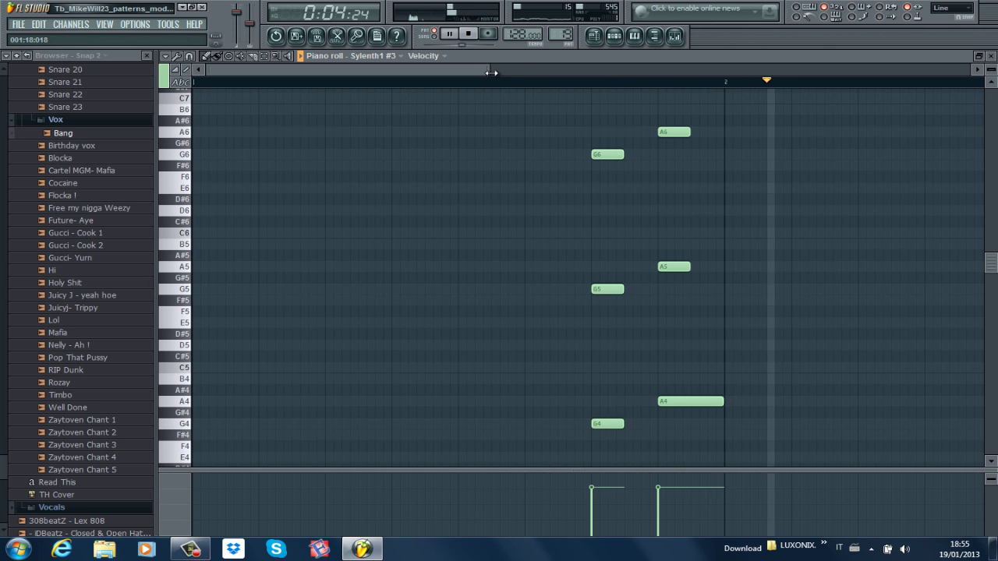
drag(486, 73, 733, 72)
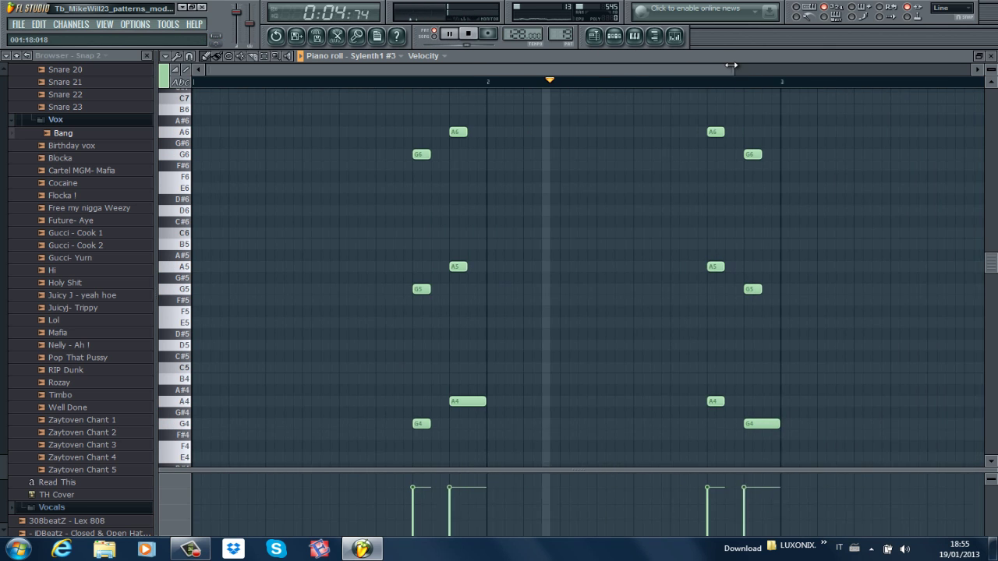
click(992, 57)
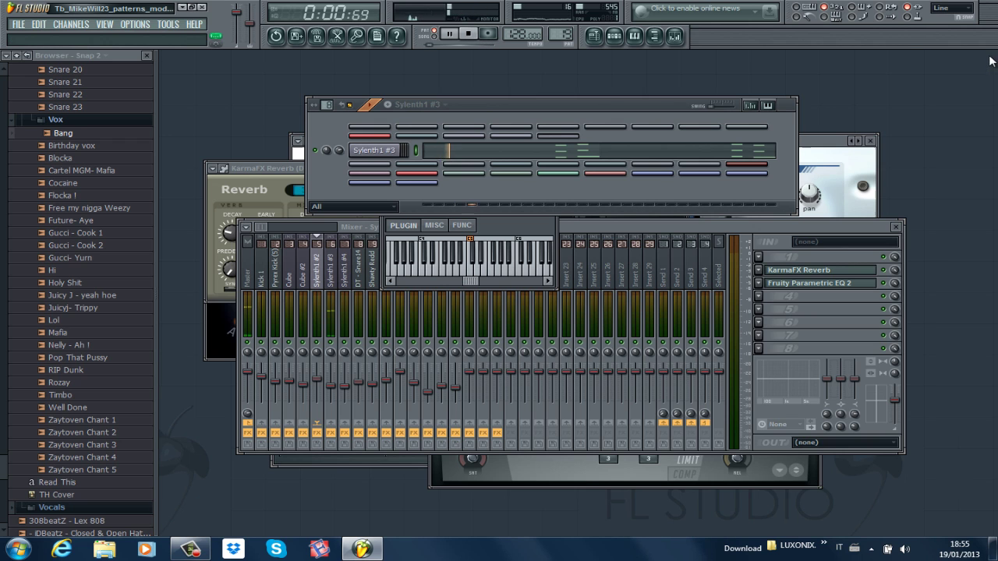
Reopen the Sylenth1 #3 piano roll and play the chords from just before the first one in bar 1
click(584, 152)
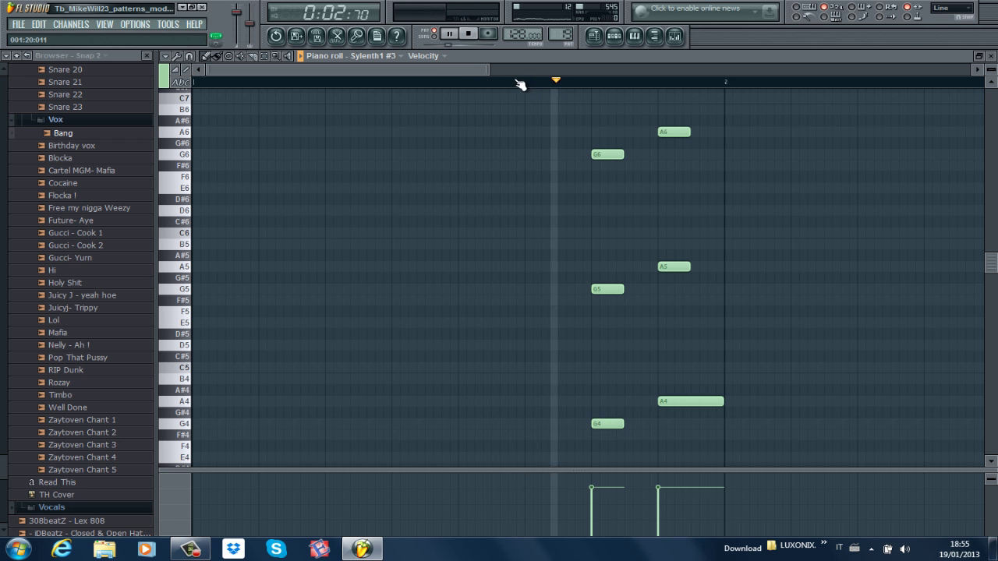
key(space)
click(576, 82)
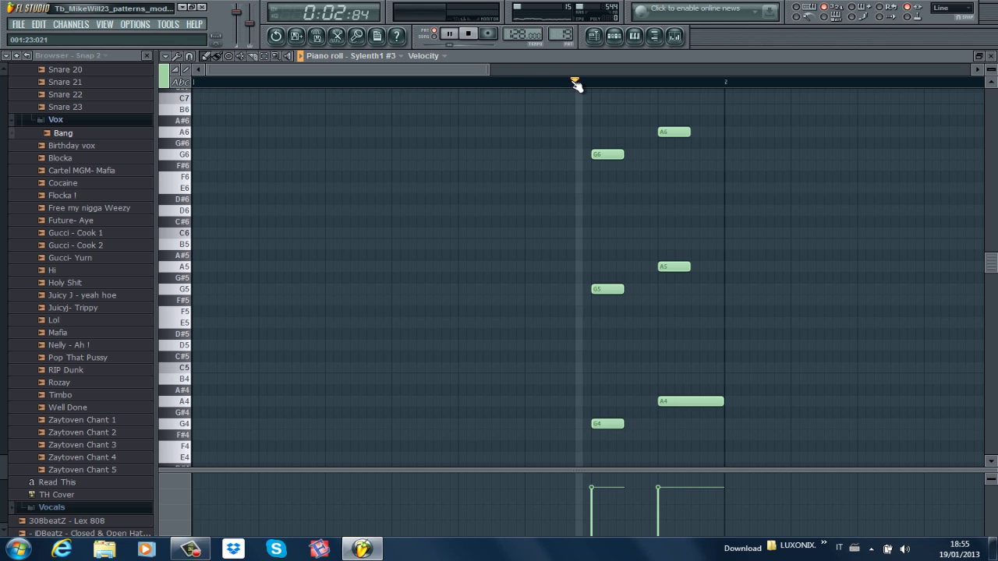
key(space)
click(518, 82)
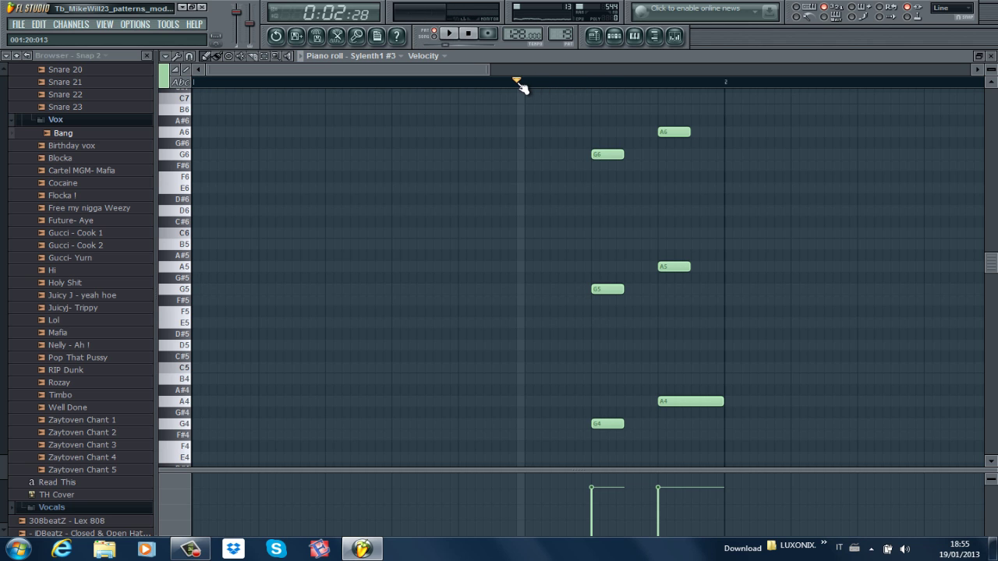
key(space)
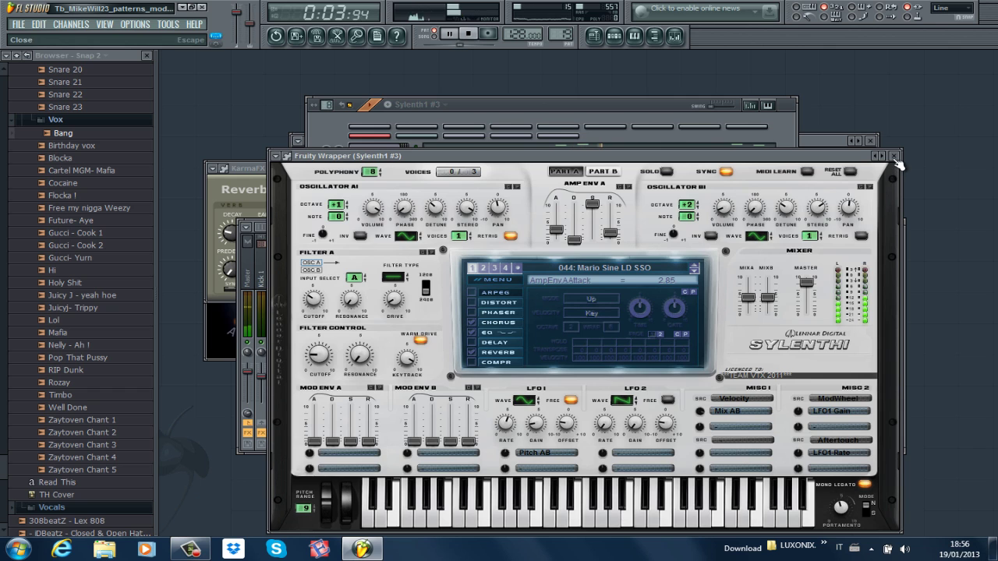
View the Sylenth1 #3 instrument's preset and settings during playback and close its window
click(894, 156)
click(393, 153)
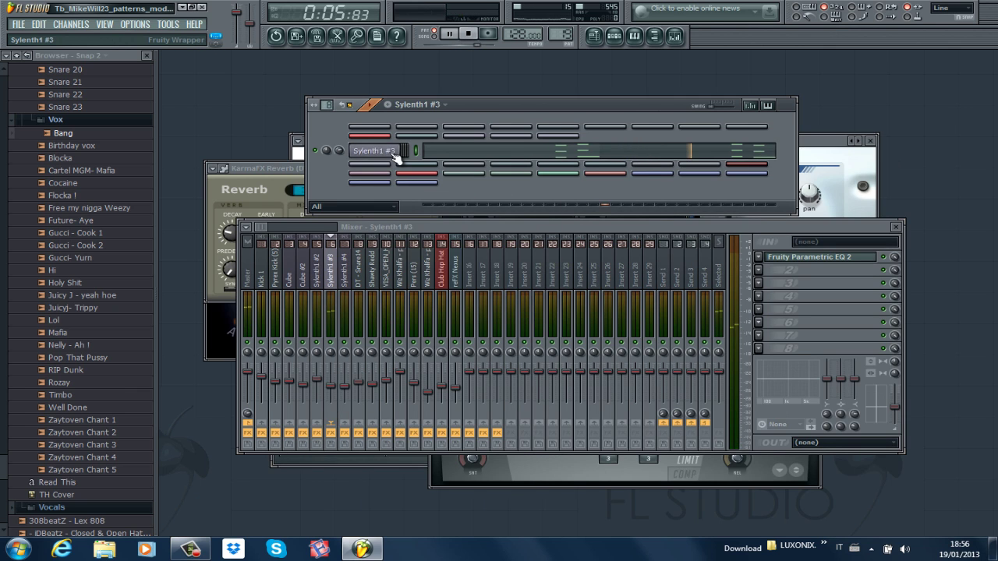
click(394, 153)
click(892, 159)
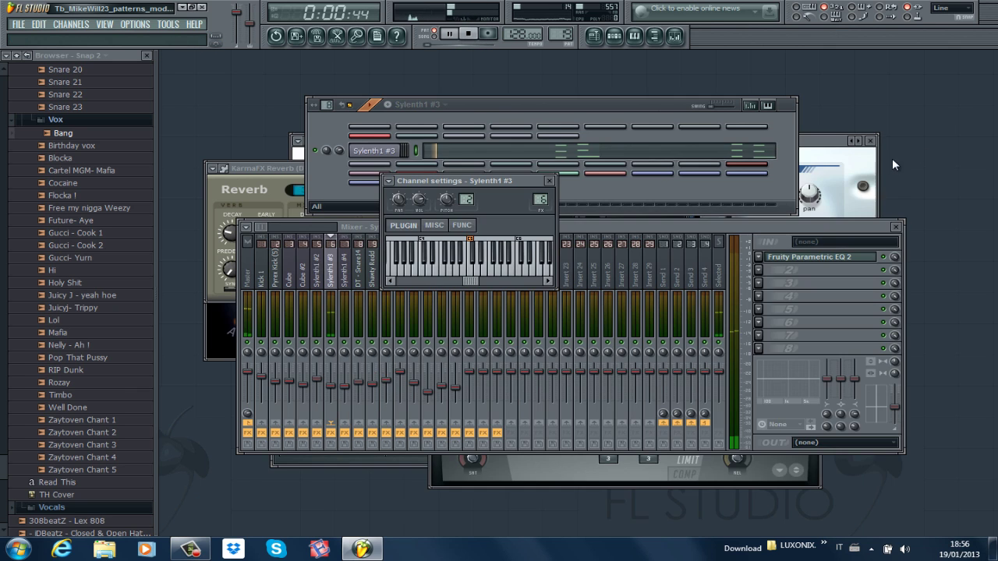
Switch to the Sylenth1 #4 pattern and, with playback stopped, show its reFX Nexus #2 notes in the piano roll
drag(561, 36, 561, 30)
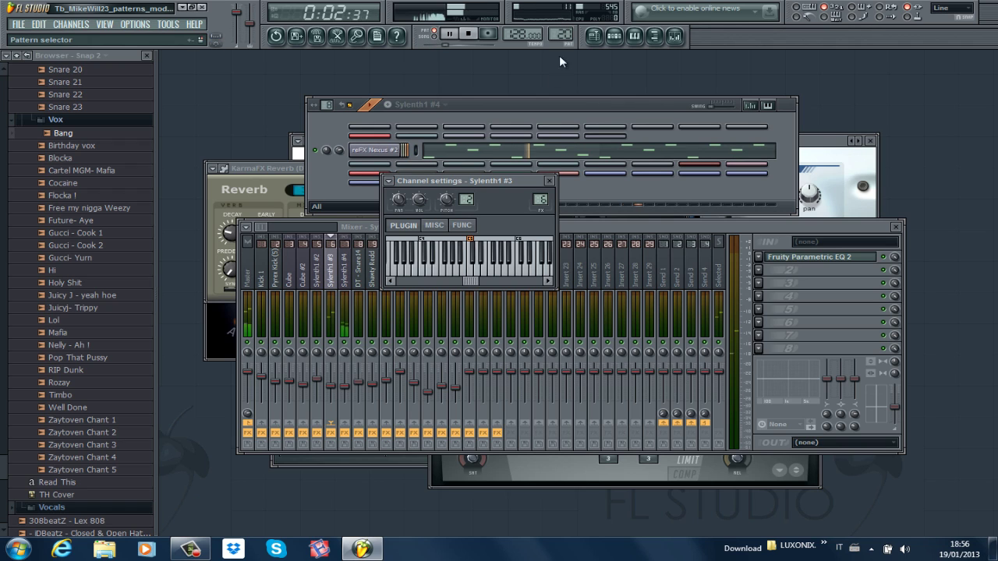
key(space)
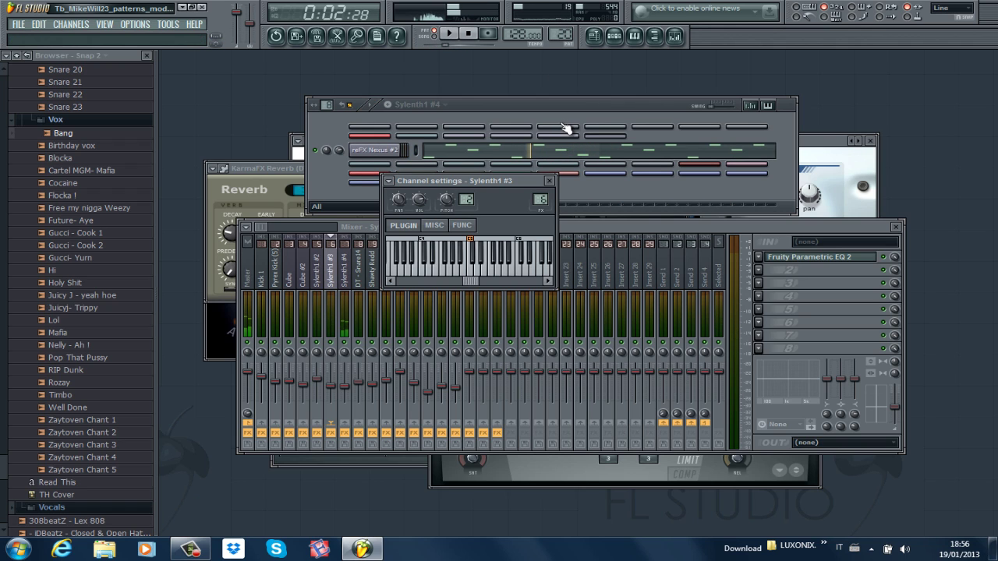
click(421, 156)
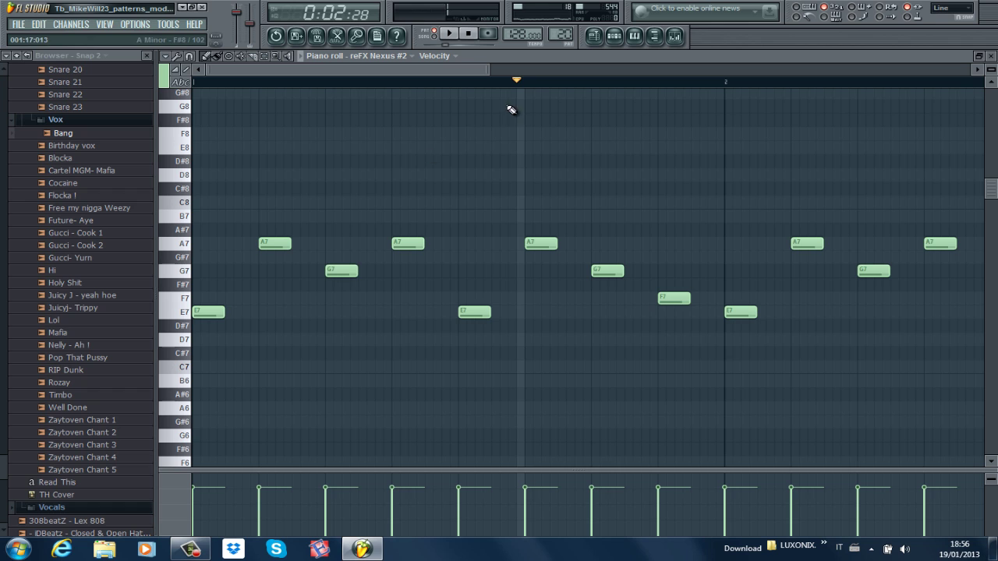
Play the reFX Nexus #2 melody from the start with both bars in view and leave the piano roll
drag(255, 85, 83, 83)
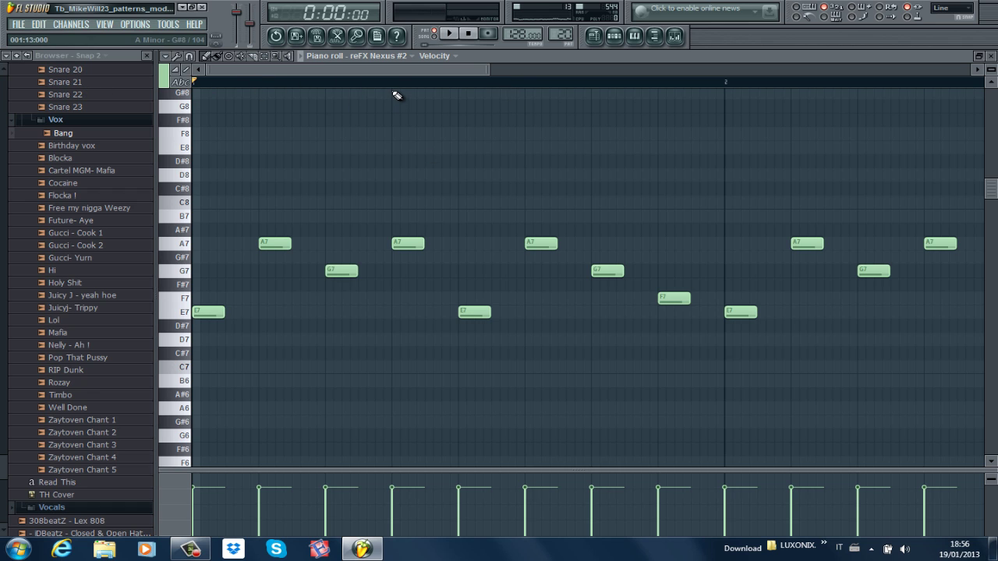
key(space)
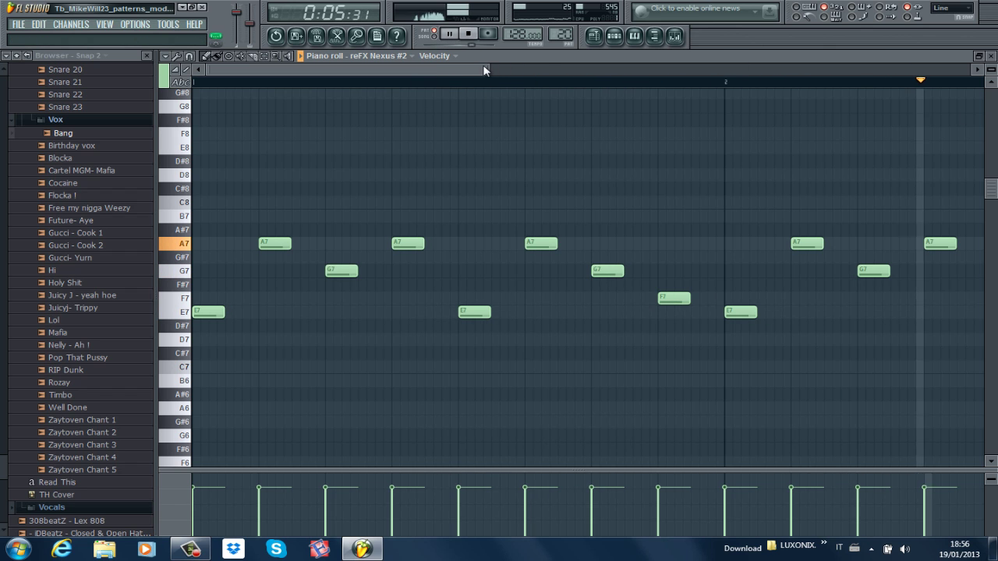
drag(483, 72, 800, 71)
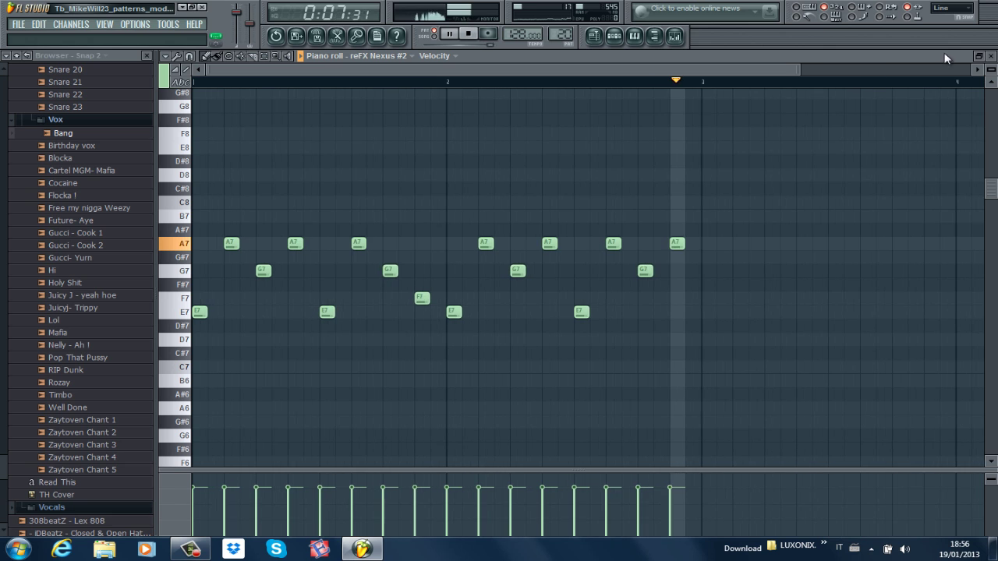
click(991, 63)
Show the preset used by the reFX Nexus #2 channel, stop playback and close the instrument
click(363, 157)
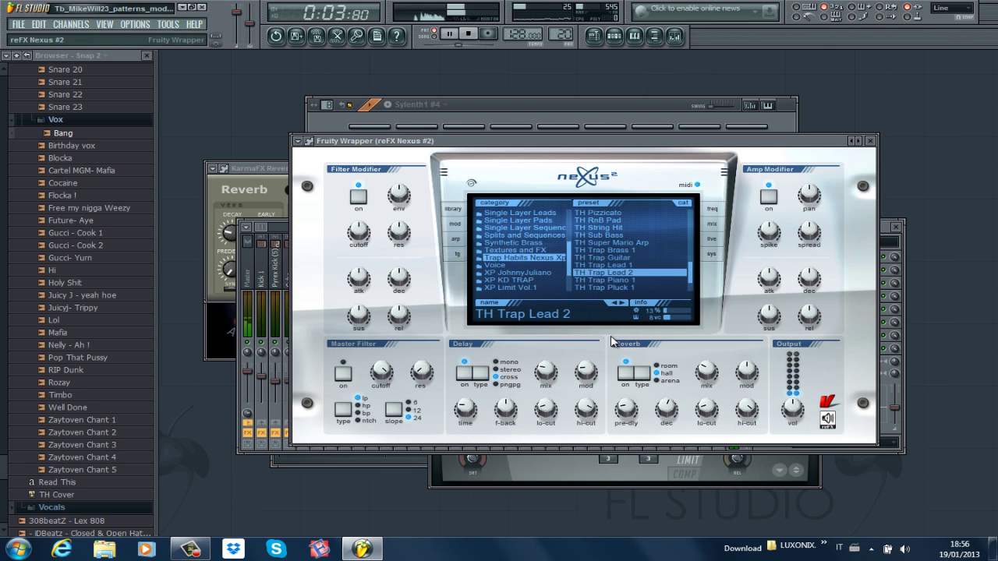
key(space)
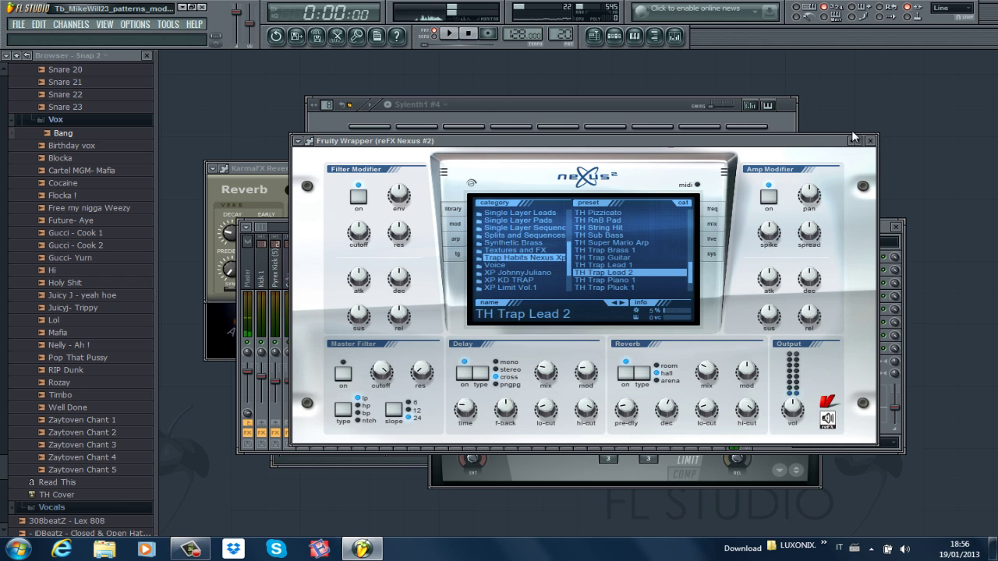
click(871, 141)
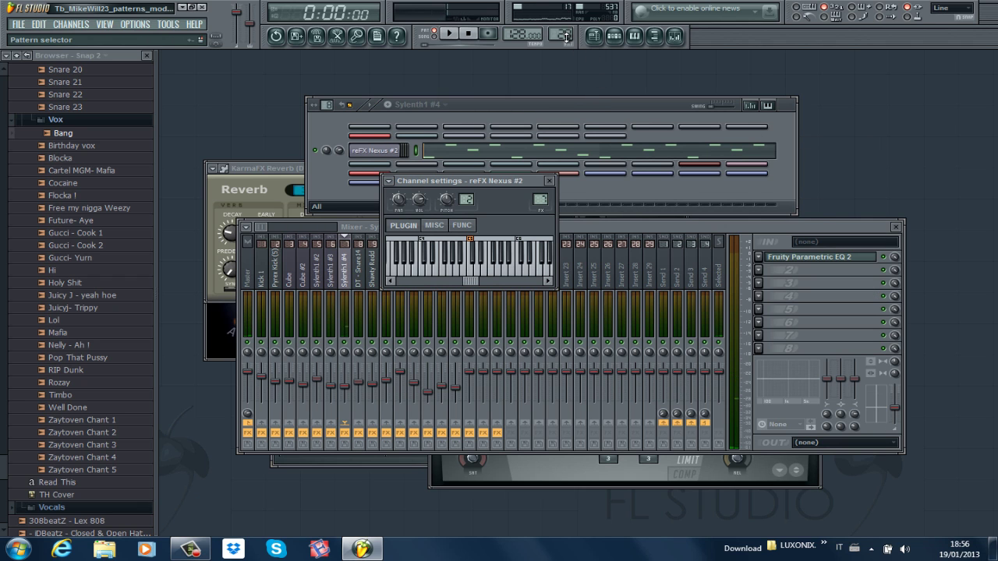
Open the playlist and examine the arrangement of patterns and effect automation envelopes down to the dblue Glitch envelope on Track 8
key(l)
key(F5)
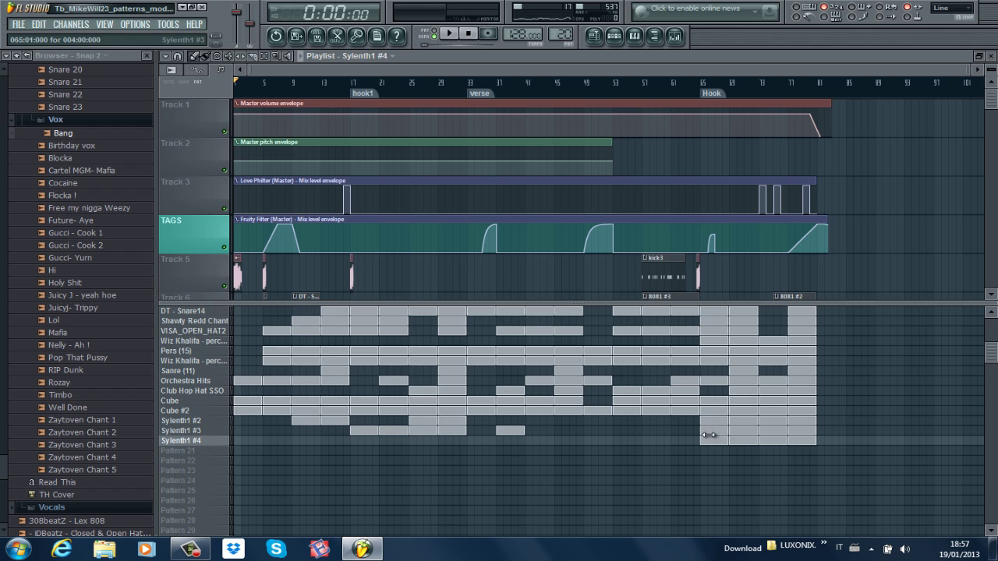
click(601, 40)
click(601, 40)
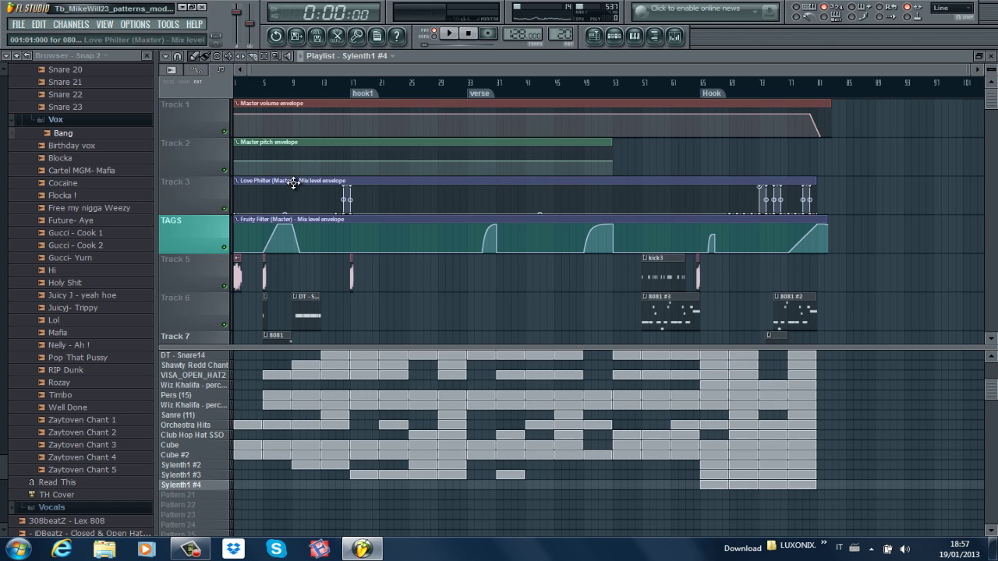
scroll(306, 219, down, 4)
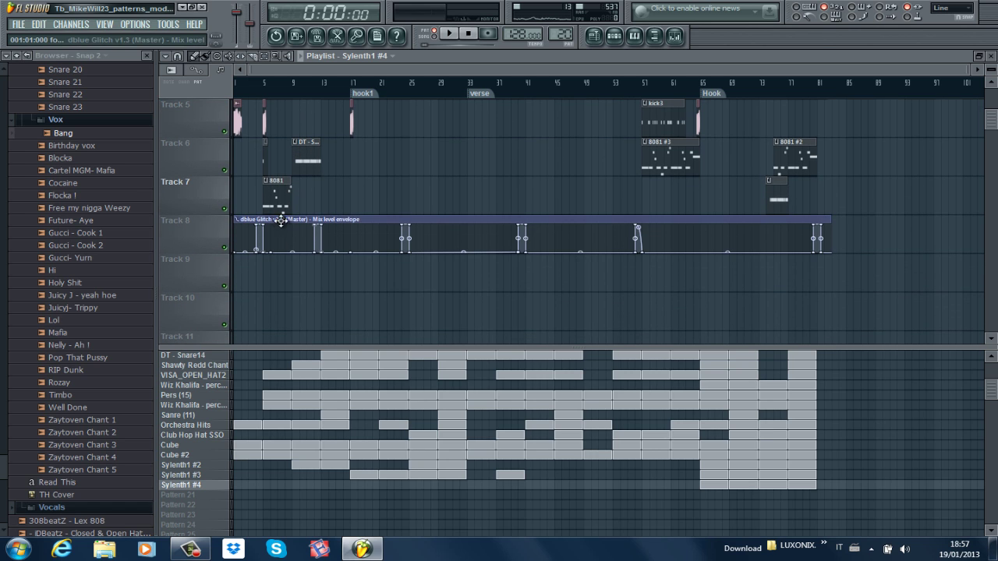
Show the Master track's effects in the mixer and bring up the automation options for the dblue Glitch v1.3 mix level
scroll(719, 102, up, 1)
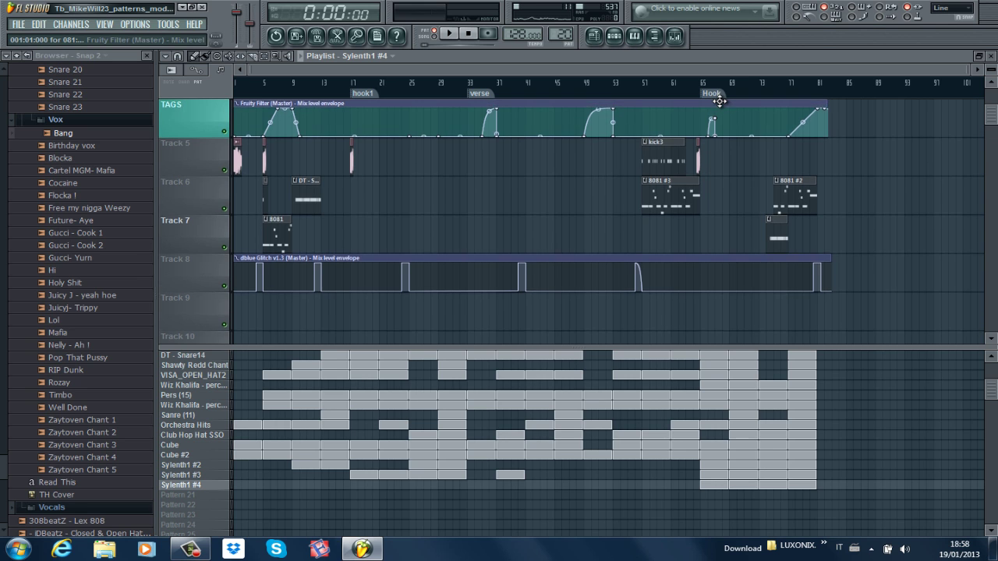
scroll(719, 102, up, 2)
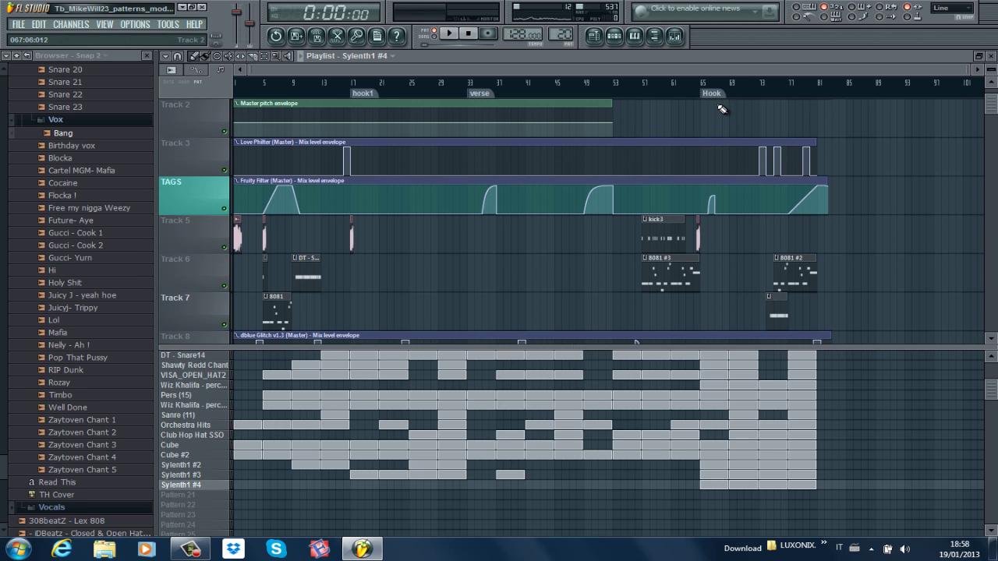
click(596, 36)
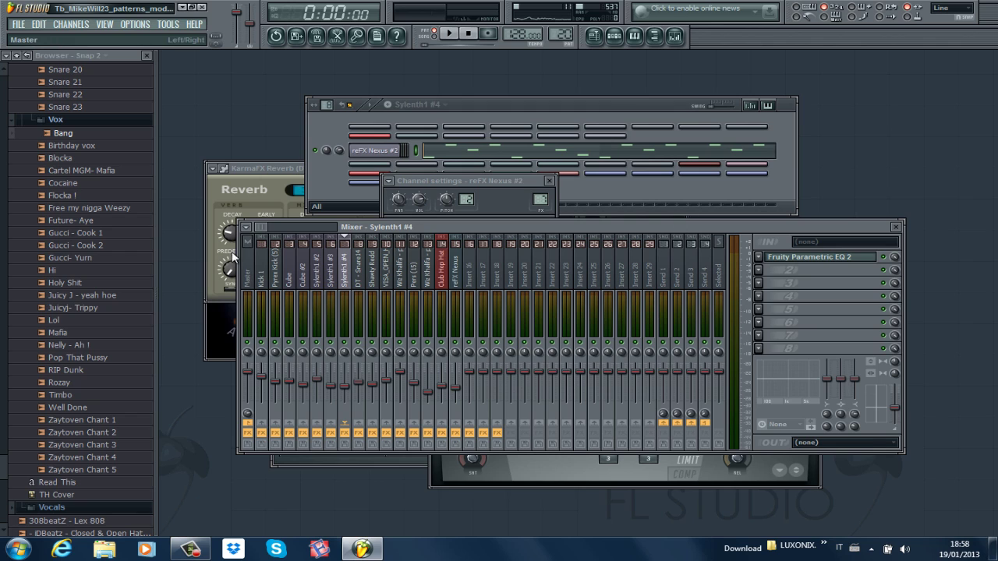
click(250, 273)
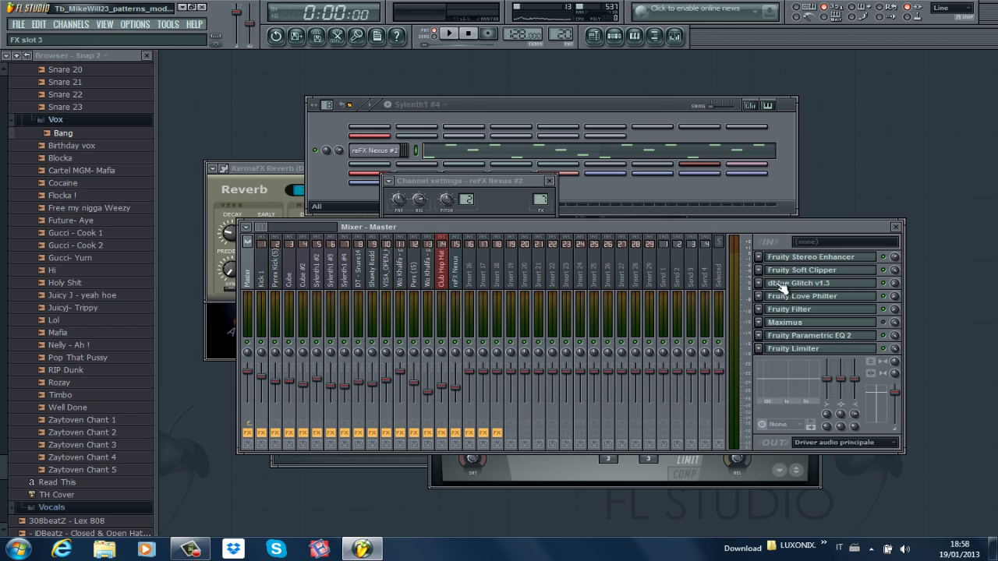
right_click(893, 286)
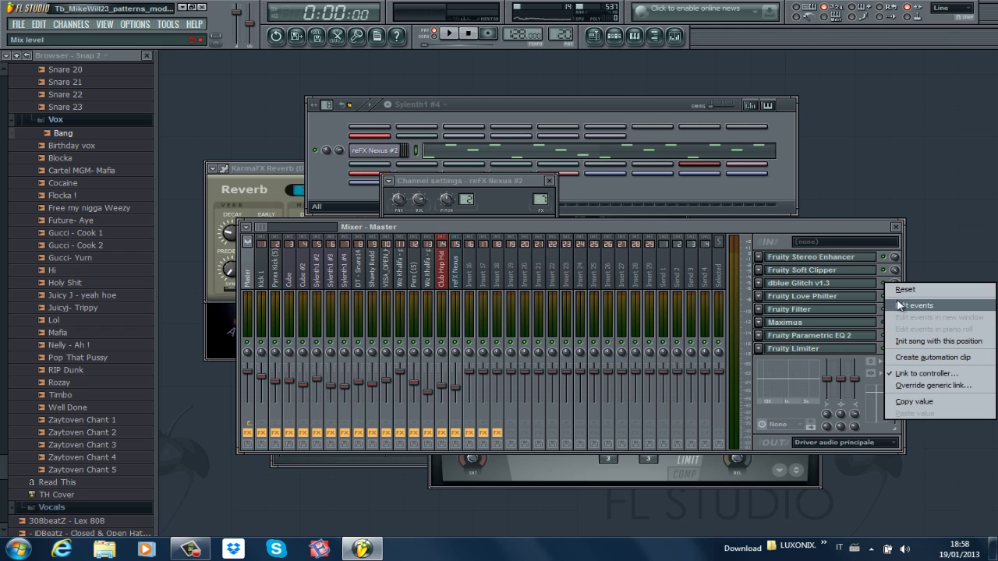
click(718, 51)
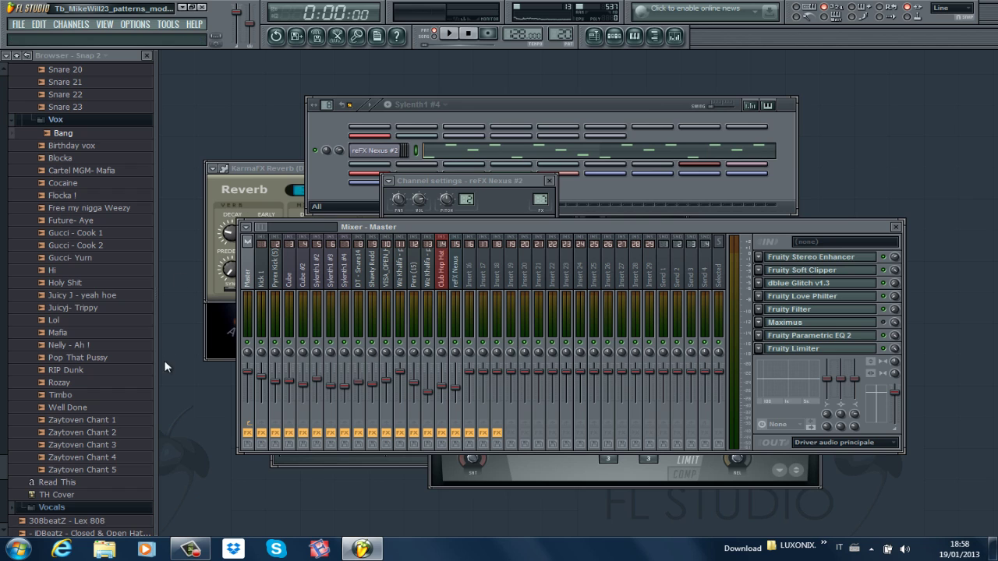
Reopen the playlist and play the song from the start with the arrangement enlarged and the kick2 pattern and Track 8 in view
click(594, 36)
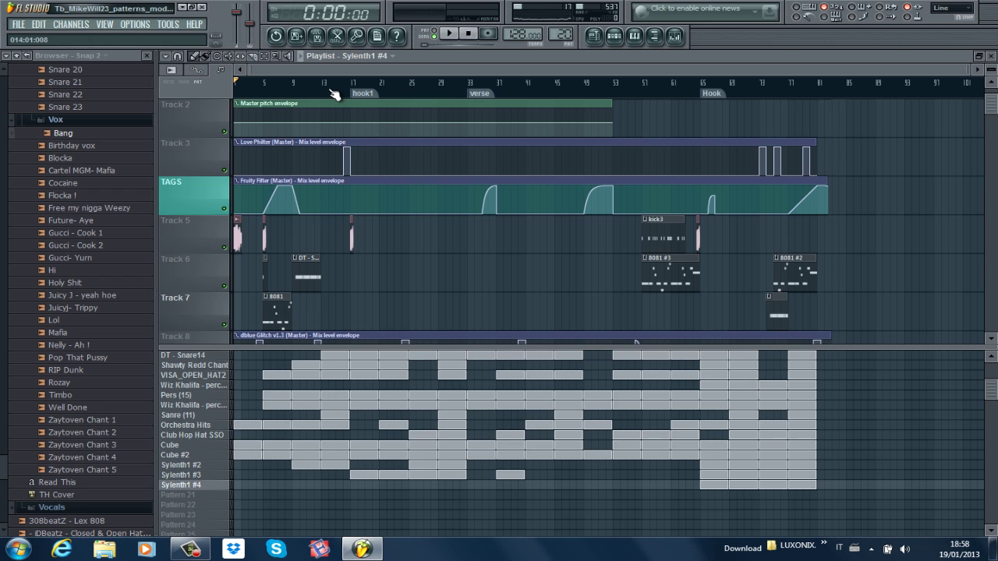
key(space)
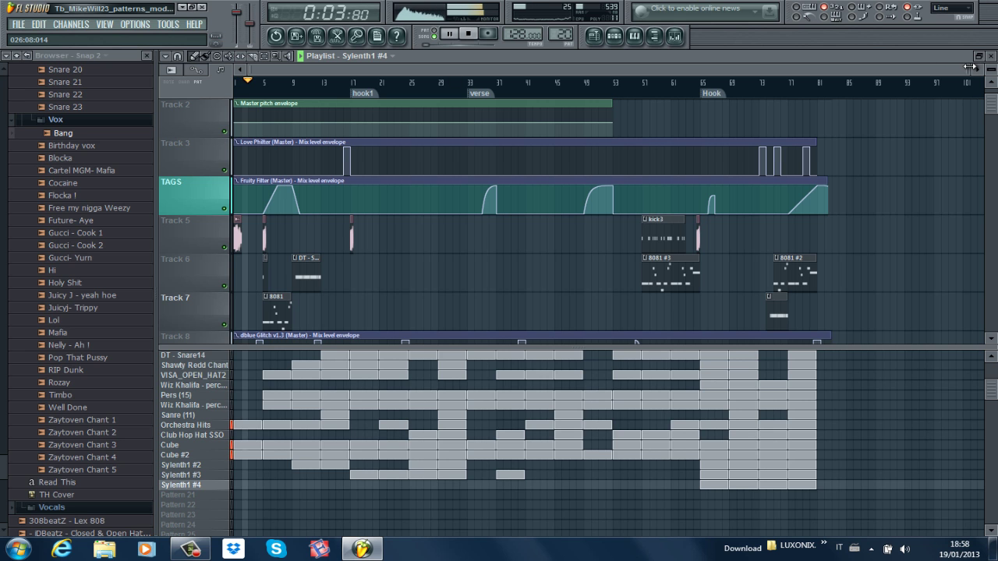
drag(975, 68, 860, 68)
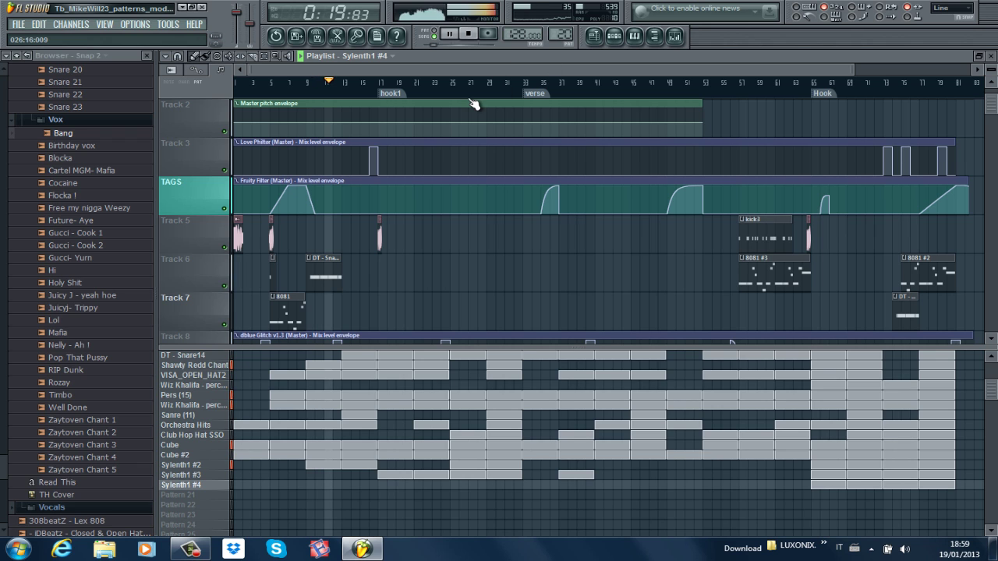
drag(994, 383, 993, 372)
drag(989, 115, 989, 125)
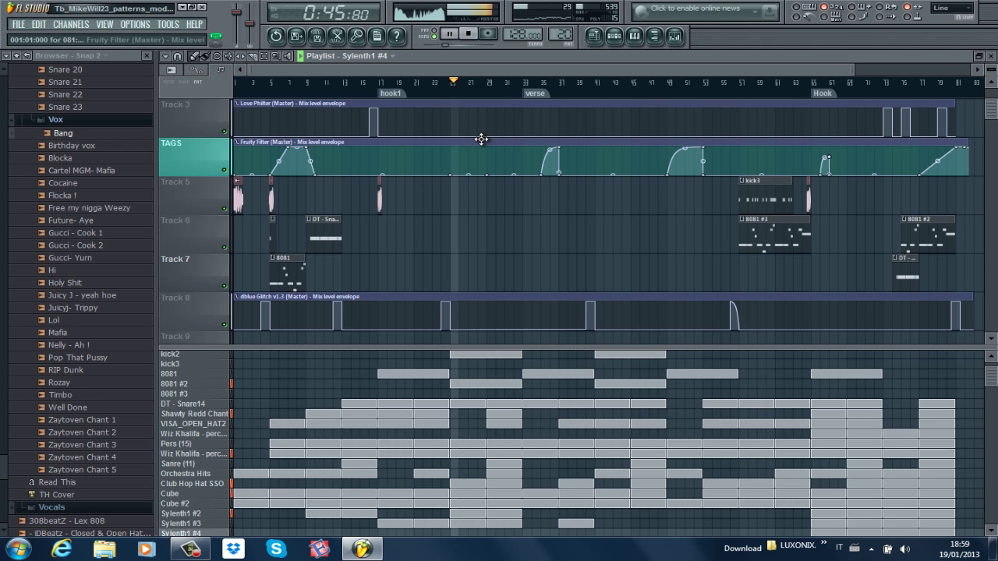
Bring up the Master mixer over the playlist during playback and reposition it so the Track 3 and TAGS envelopes can be seen
click(593, 37)
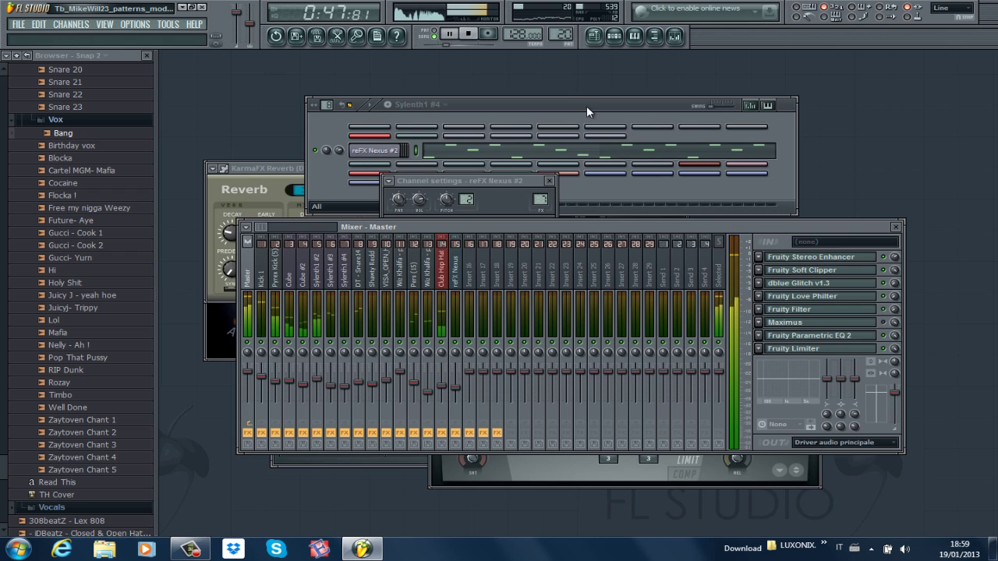
click(656, 39)
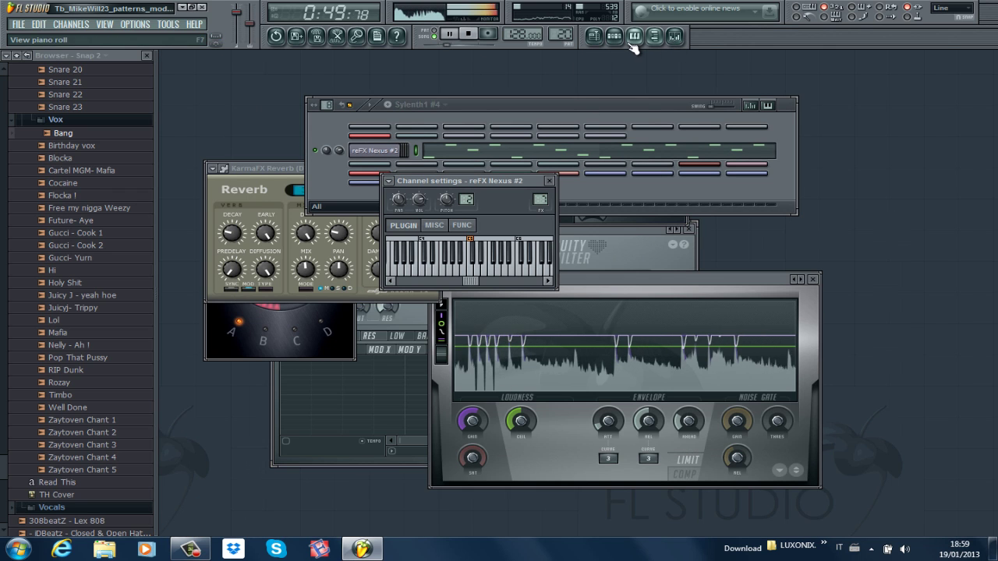
click(601, 41)
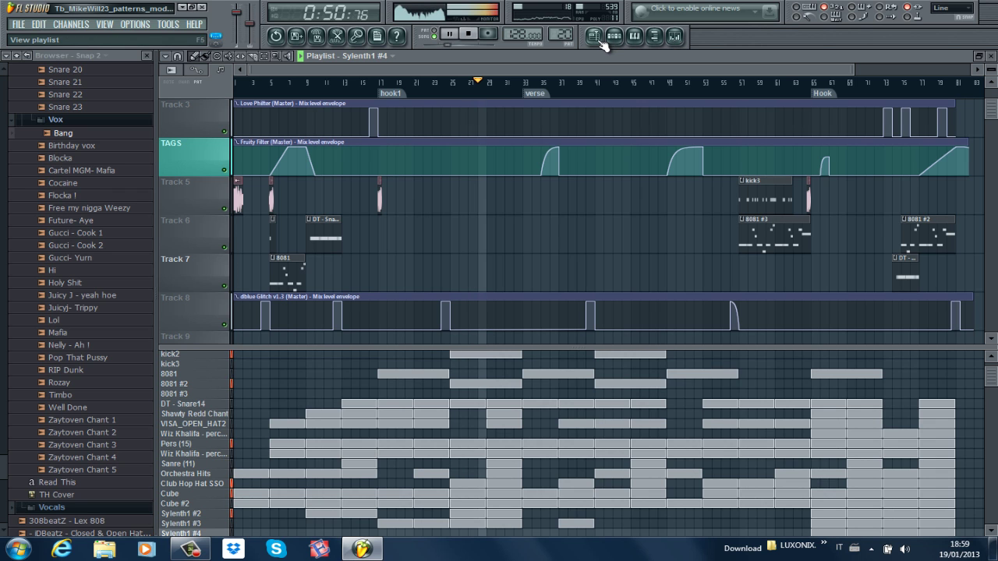
click(676, 38)
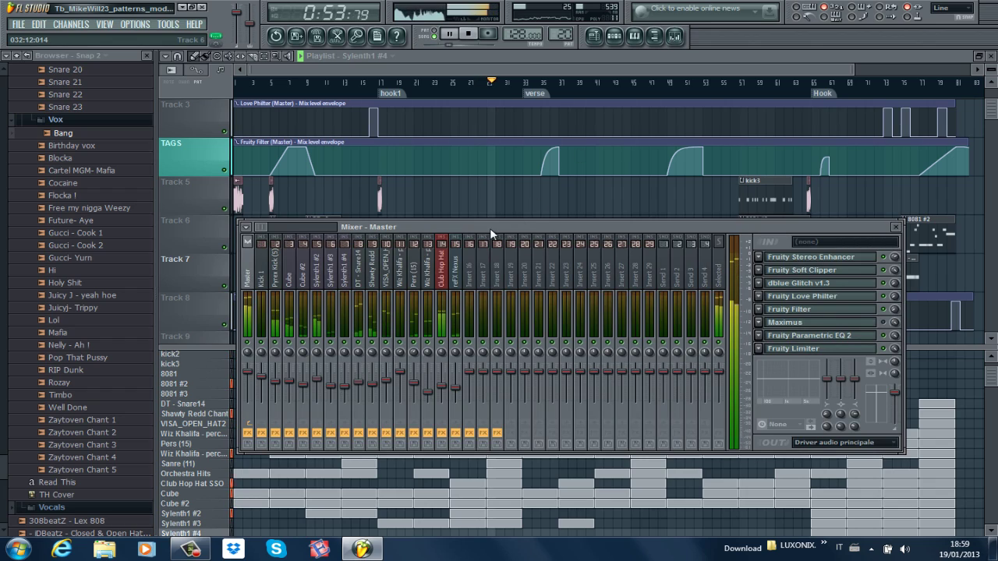
drag(490, 227, 461, 240)
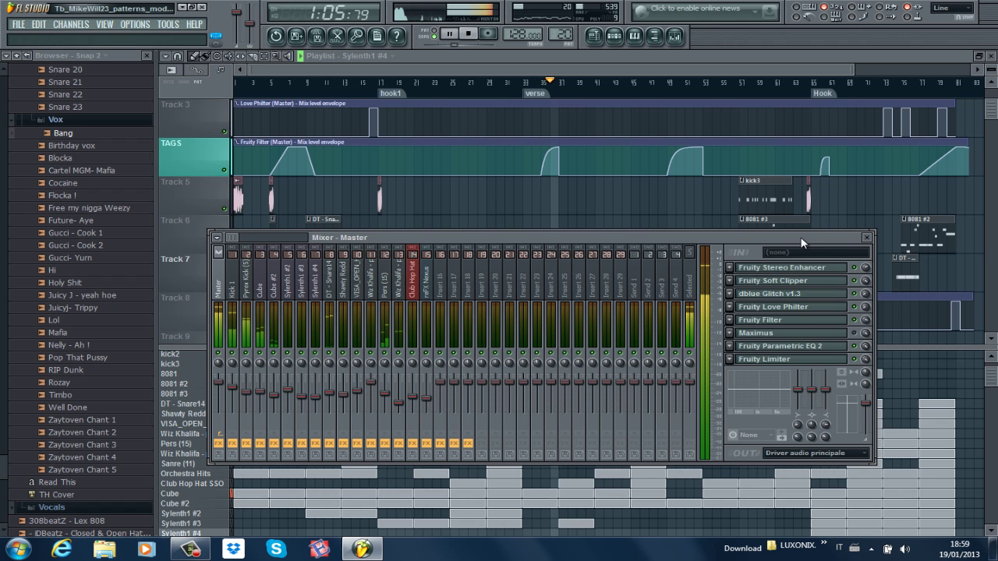
drag(800, 239, 823, 195)
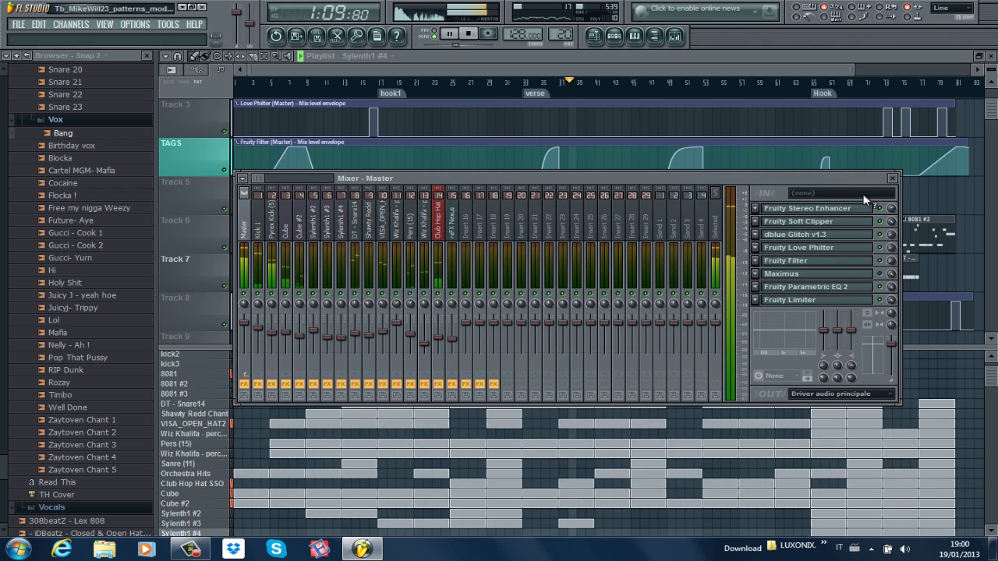
View the Master track's Fruity Soft Clipper and dblue Glitch v1.3 settings, and close the Glitch window
click(858, 221)
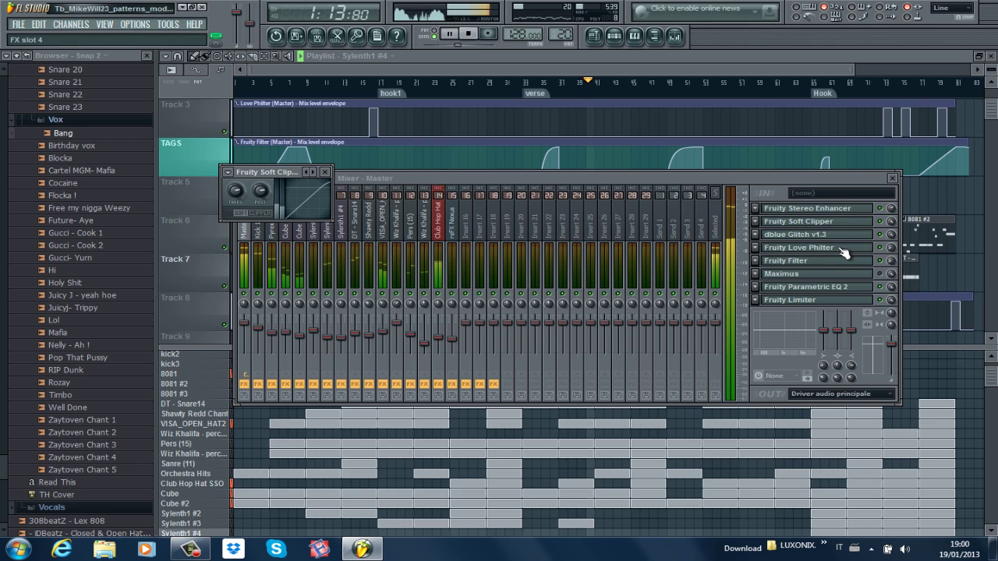
click(843, 248)
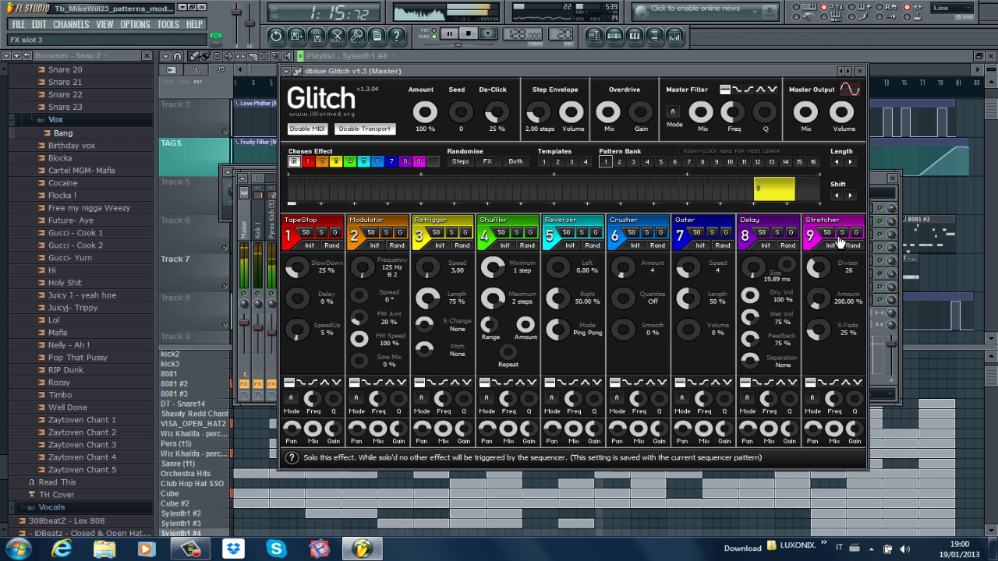
click(839, 235)
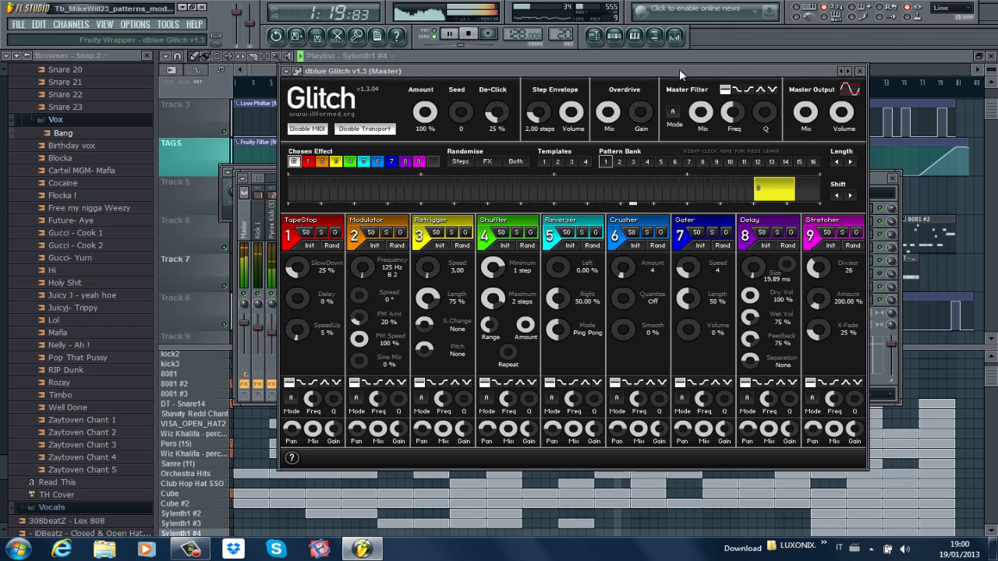
click(861, 71)
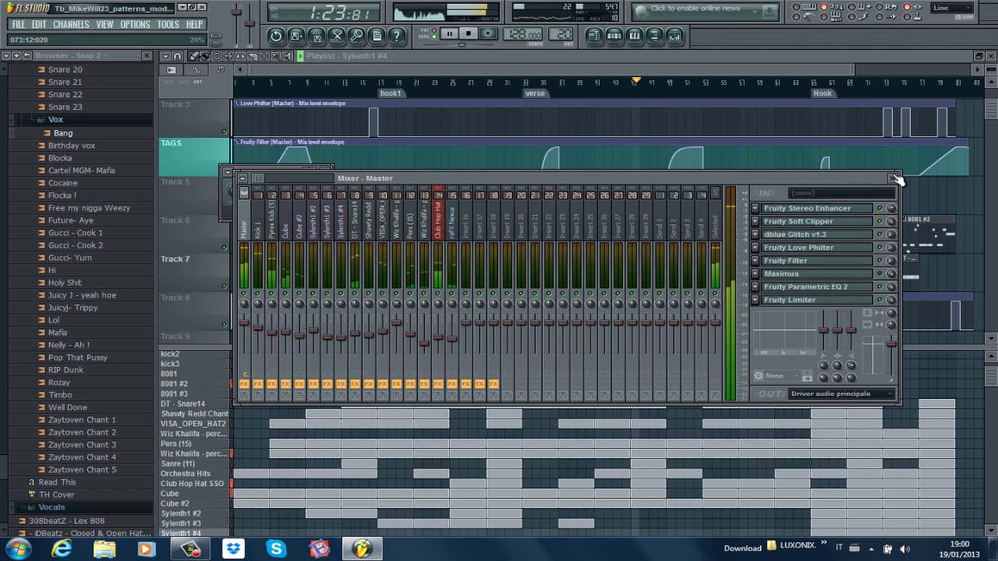
View the Master track's Fruity Love Philter and Fruity Filter settings, and close both effects along with the mixer
click(827, 248)
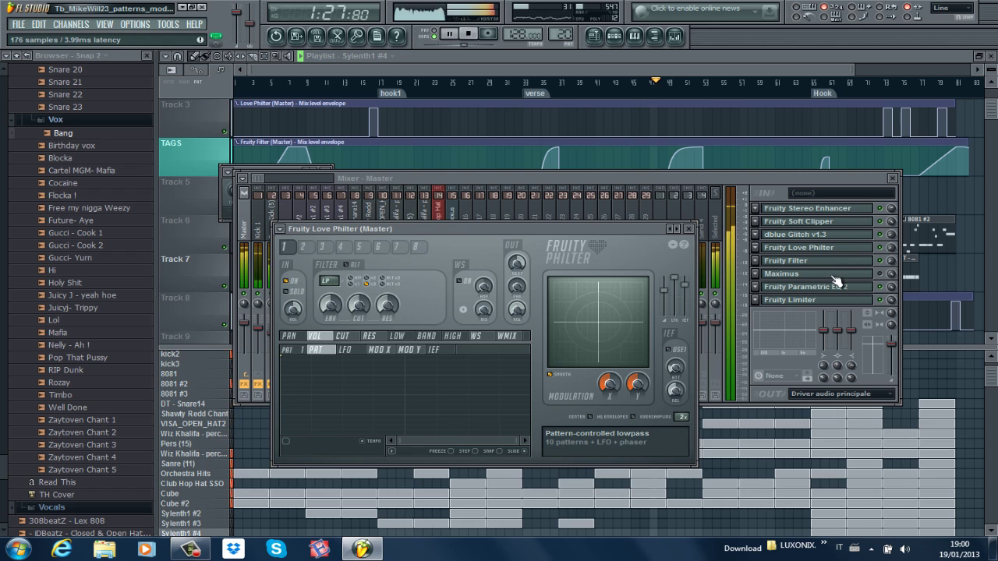
click(836, 266)
click(836, 267)
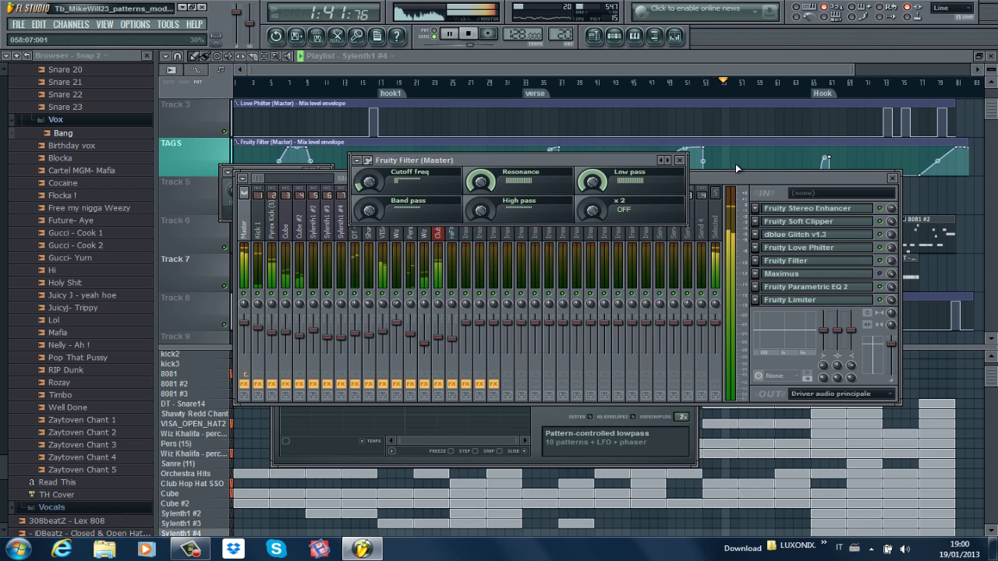
click(679, 160)
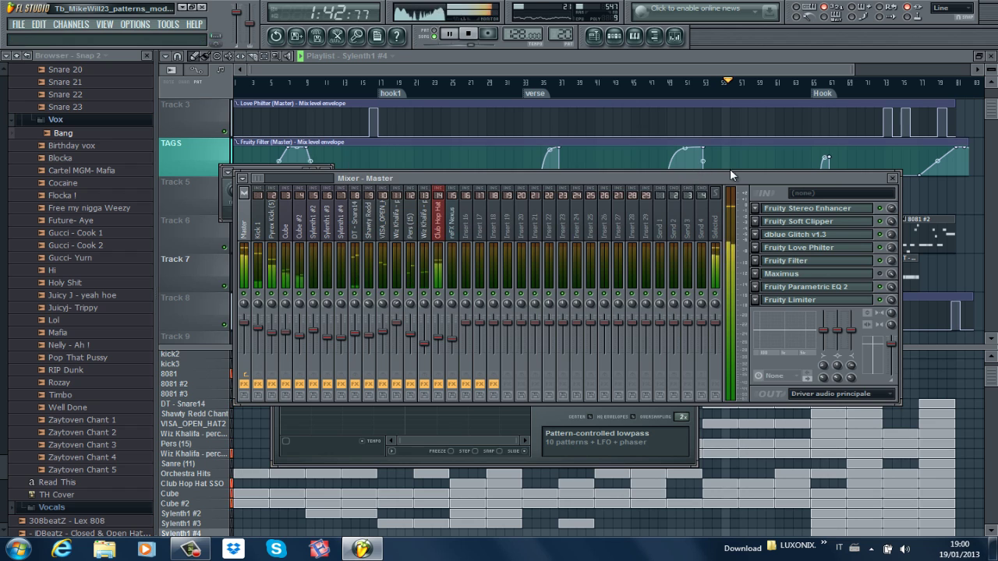
click(892, 178)
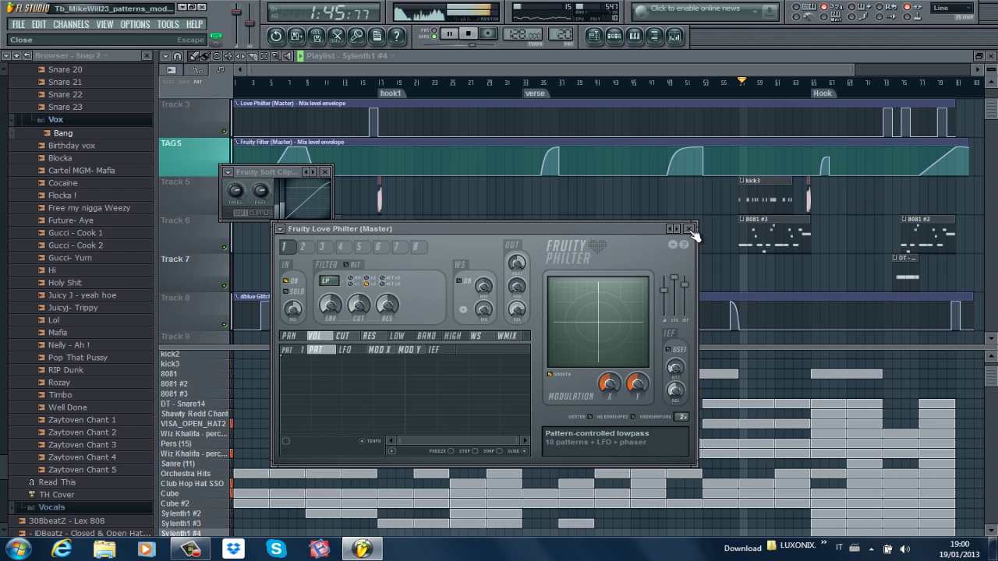
click(689, 229)
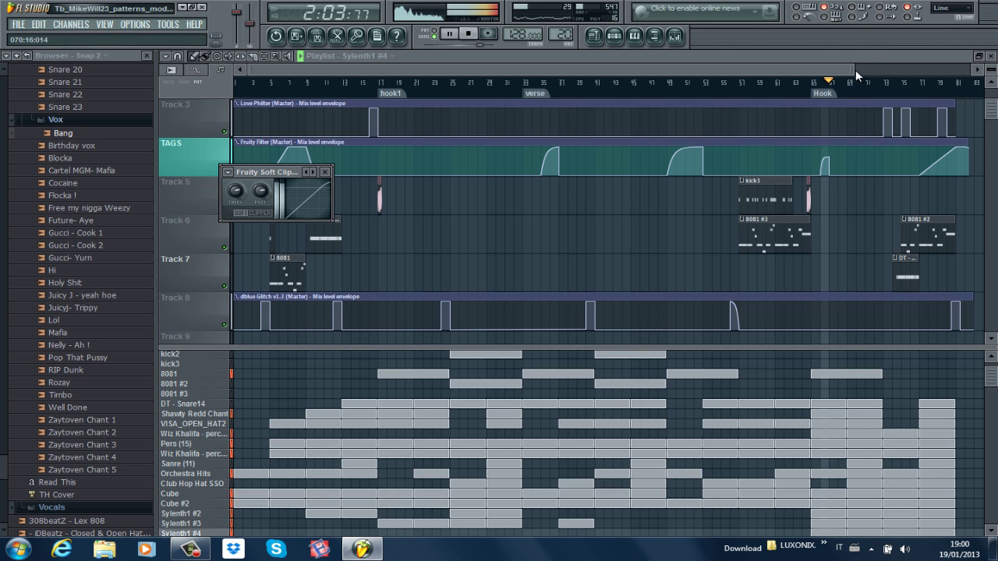
Widen the playlist's time range and show the tracks down to Track 11 and the patterns down to Sylenth1 #4
drag(855, 69, 954, 67)
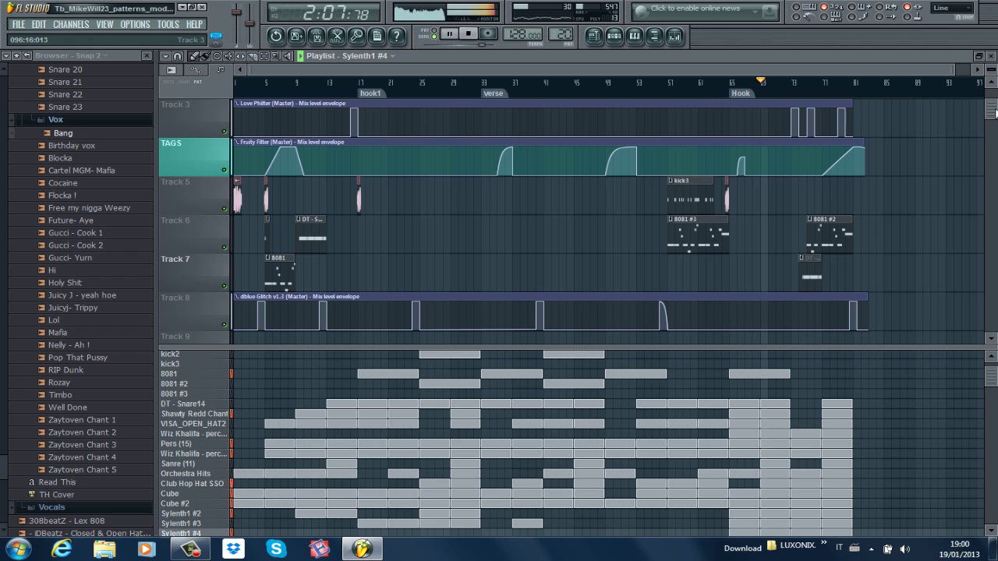
scroll(608, 219, down, 2)
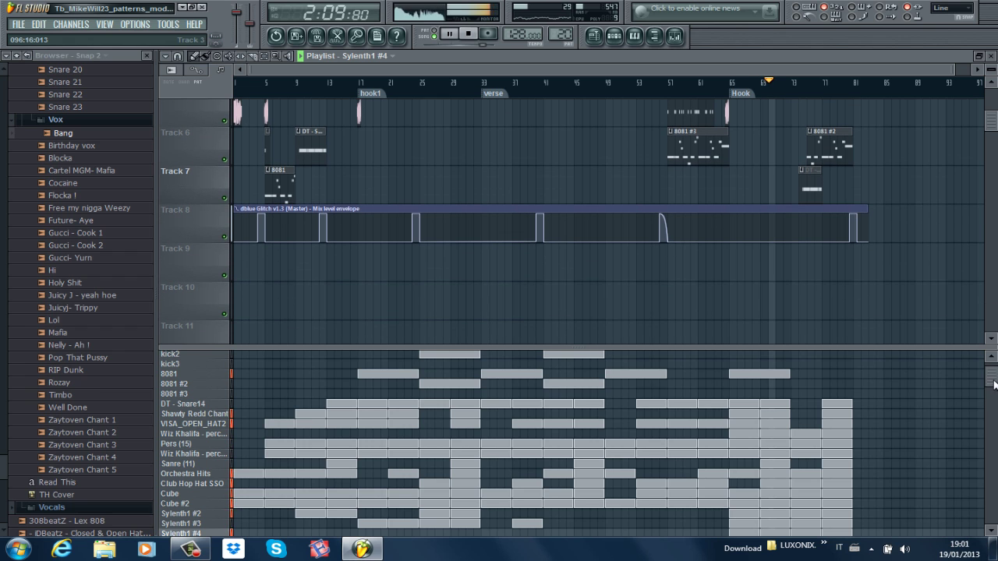
scroll(994, 392, down, 3)
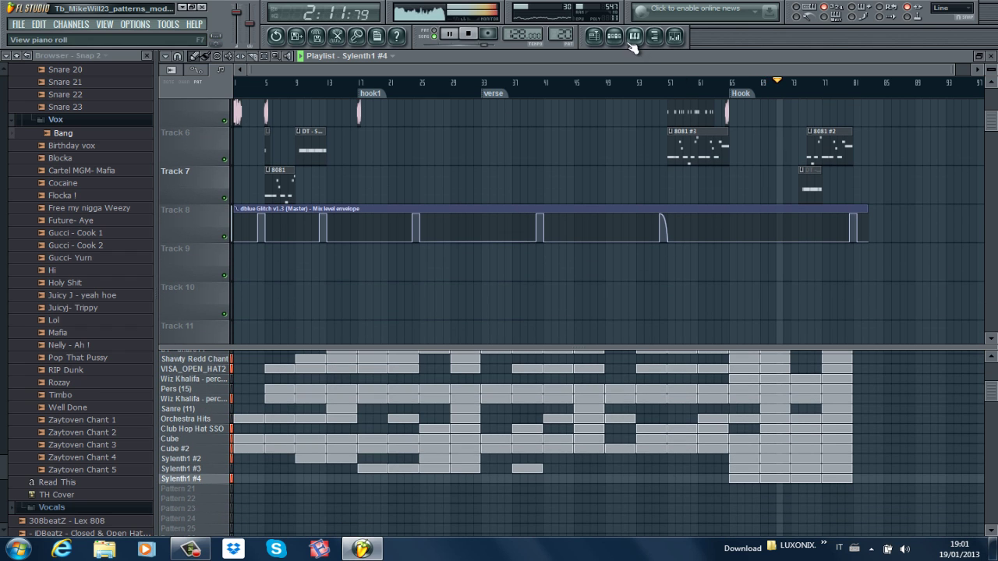
Check the mixer levels during the Hook section, return to the playlist's envelopes, and stop playback after the last clips have played
click(675, 36)
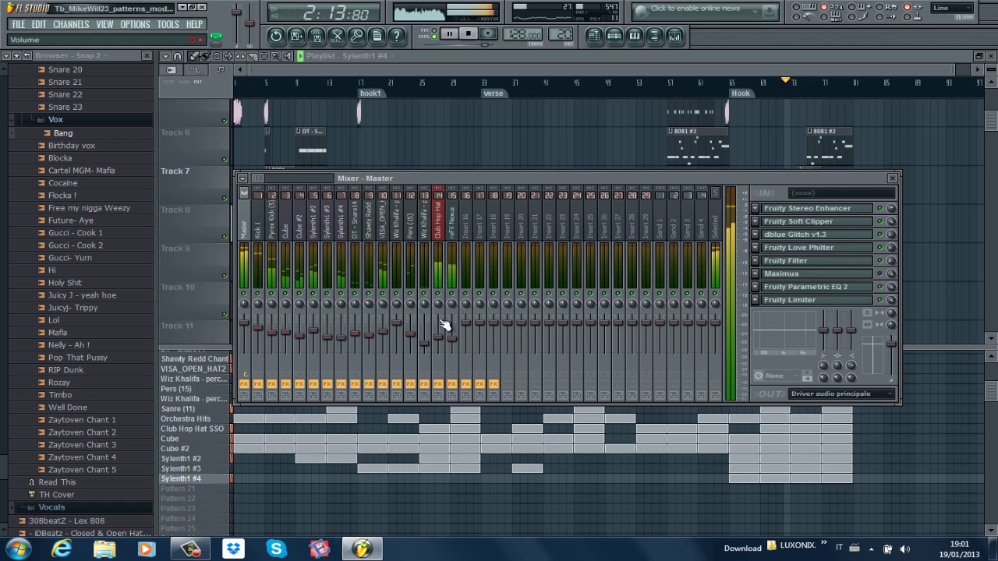
click(893, 179)
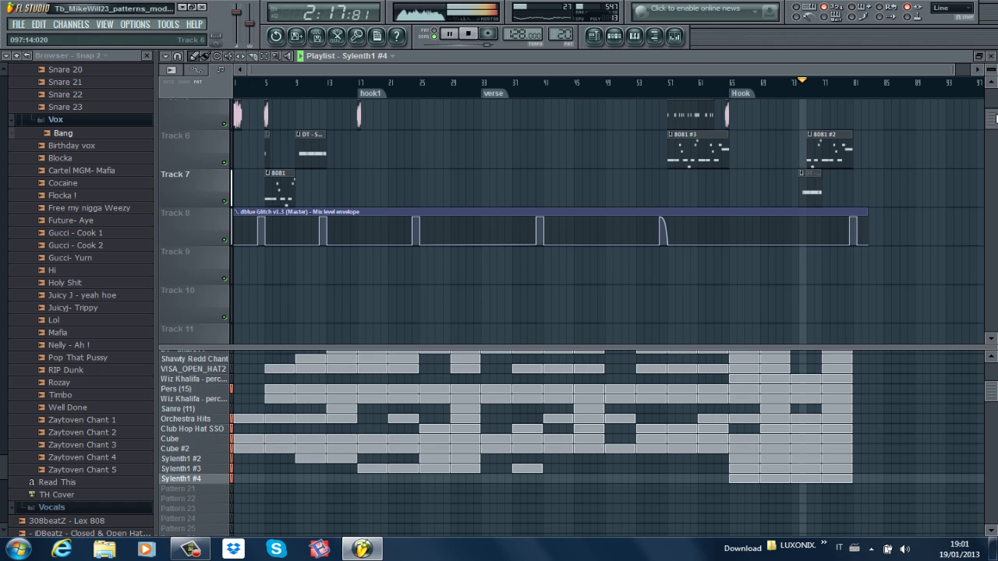
scroll(994, 109, up, 3)
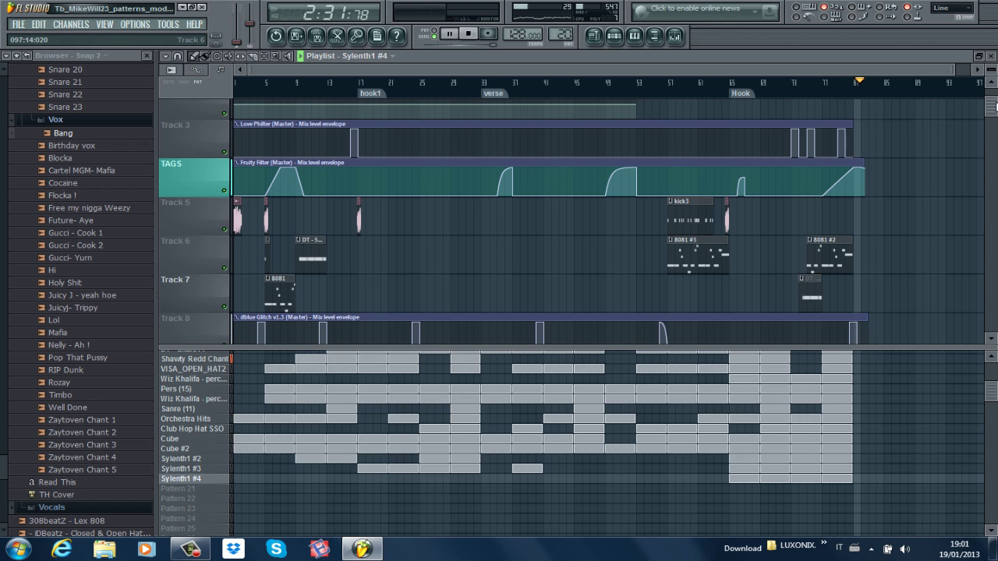
key(space)
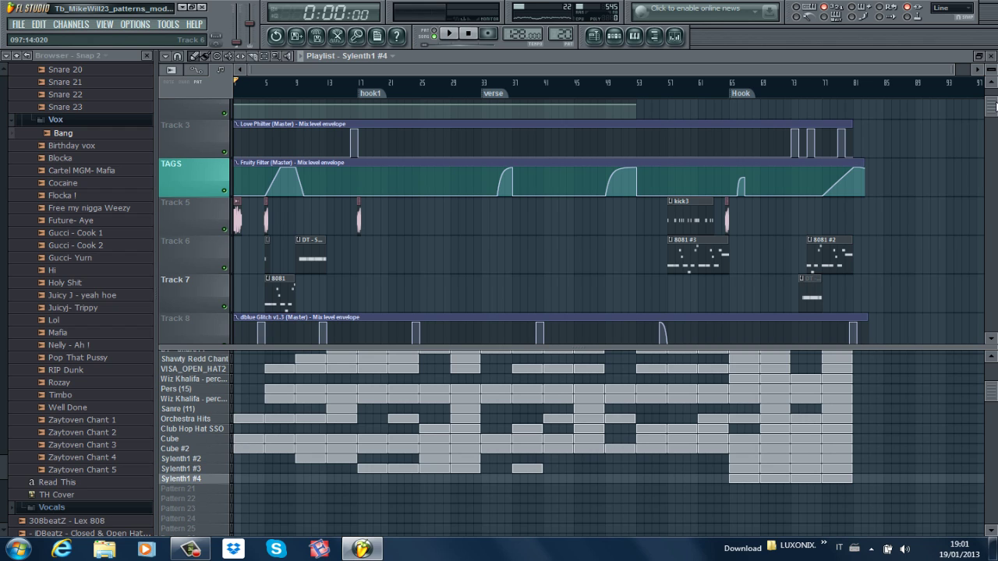